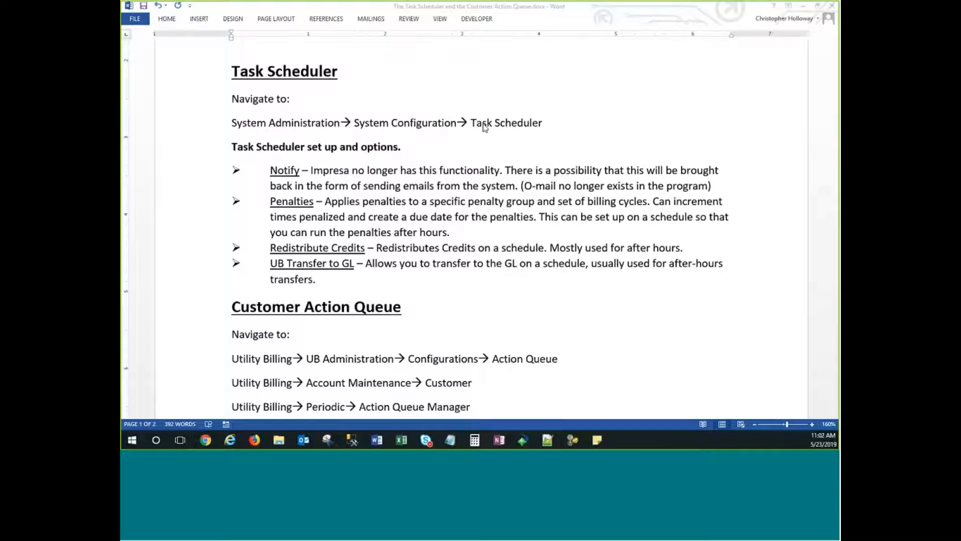
Scroll through the Word notes and select the word Penalties to point it out.
{"action": "scroll", "coordinate": [450, 120], "scroll_direction": "down", "scroll_amount": 1}
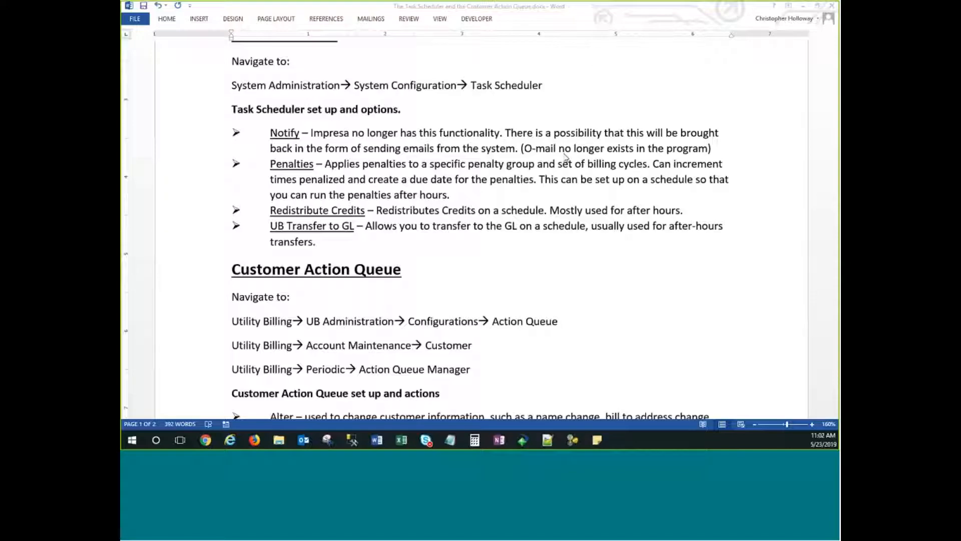
{"action": "left_click", "coordinate": [337, 144]}
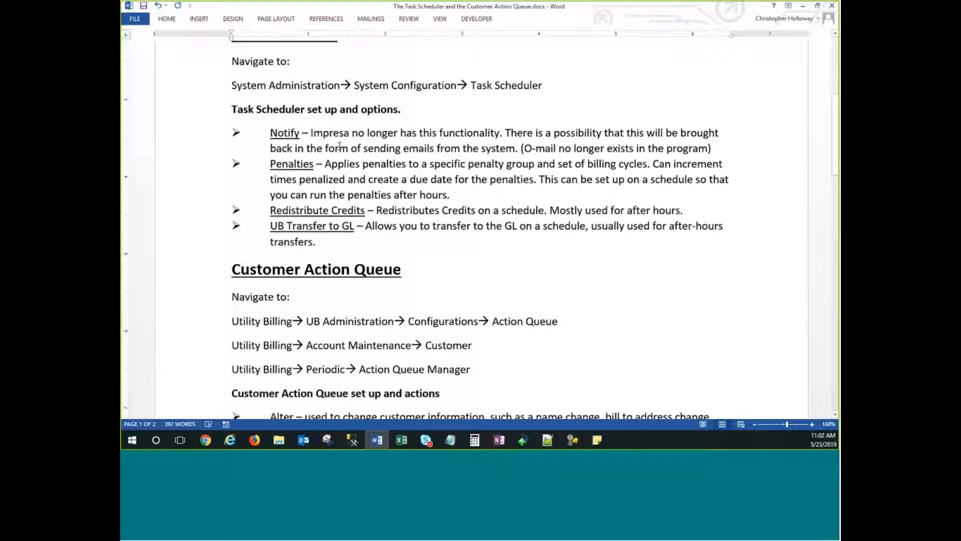
{"action": "left_click", "coordinate": [353, 148]}
{"action": "scroll", "coordinate": [271, 117], "scroll_direction": "down", "scroll_amount": 2}
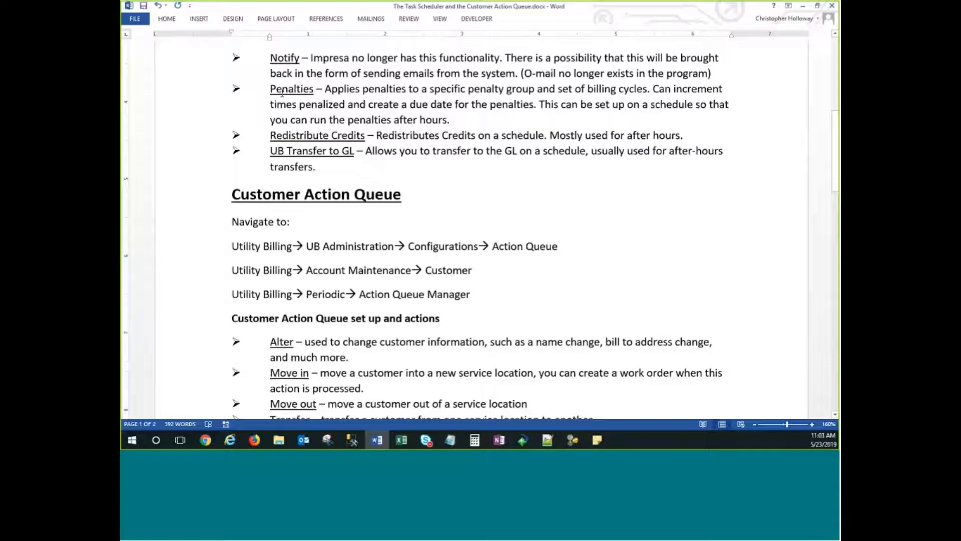
{"action": "double_click", "coordinate": [283, 92]}
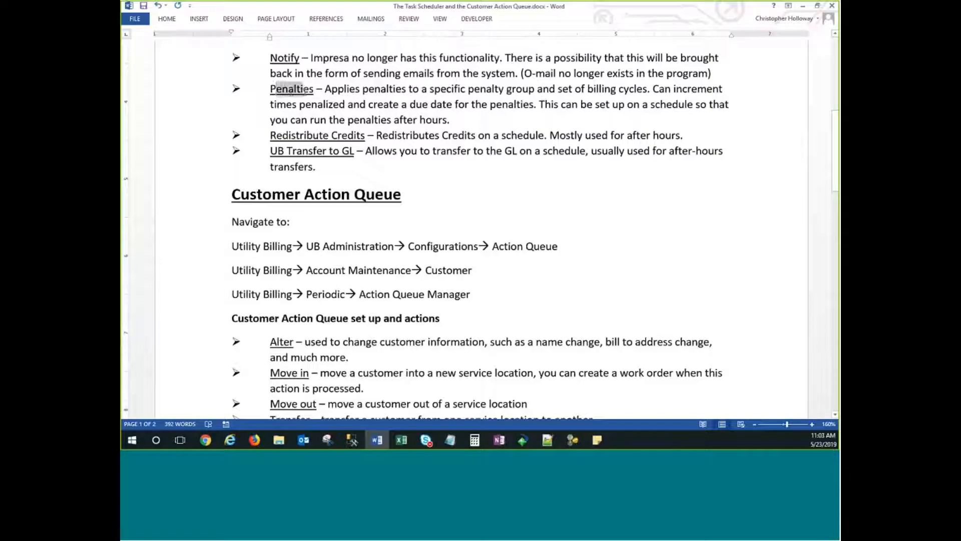
{"action": "left_click", "coordinate": [316, 92]}
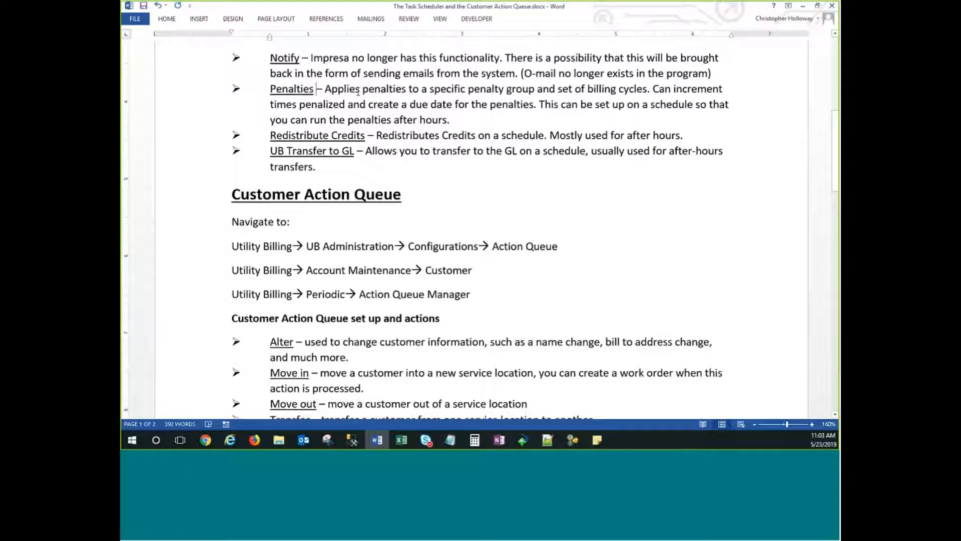
{"action": "double_click", "coordinate": [277, 93]}
Highlight the Redistribute Credits heading, then clear the highlight.
{"action": "left_click_drag", "start_coordinate": [271, 135], "coordinate": [366, 135]}
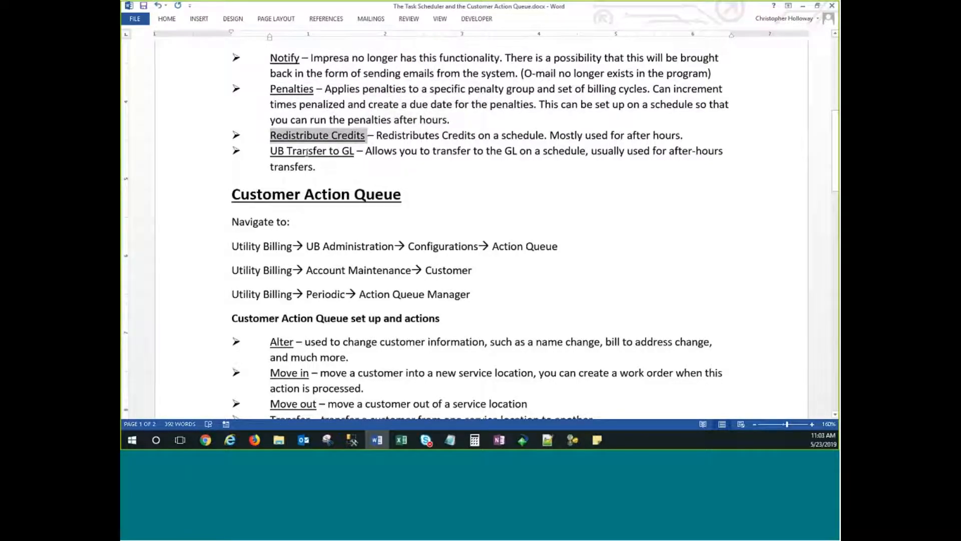
{"action": "scroll", "coordinate": [286, 150], "scroll_direction": "up", "scroll_amount": 1}
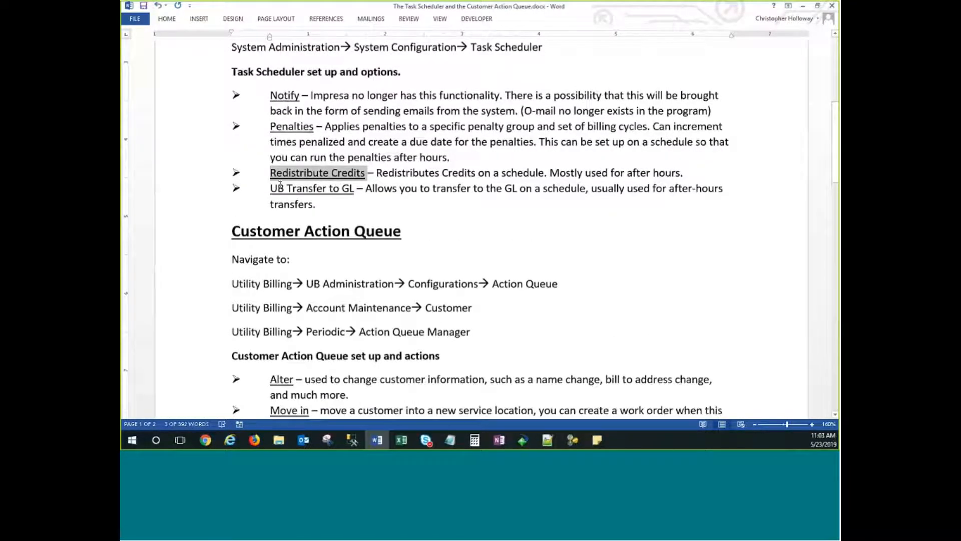
{"action": "left_click", "coordinate": [271, 188]}
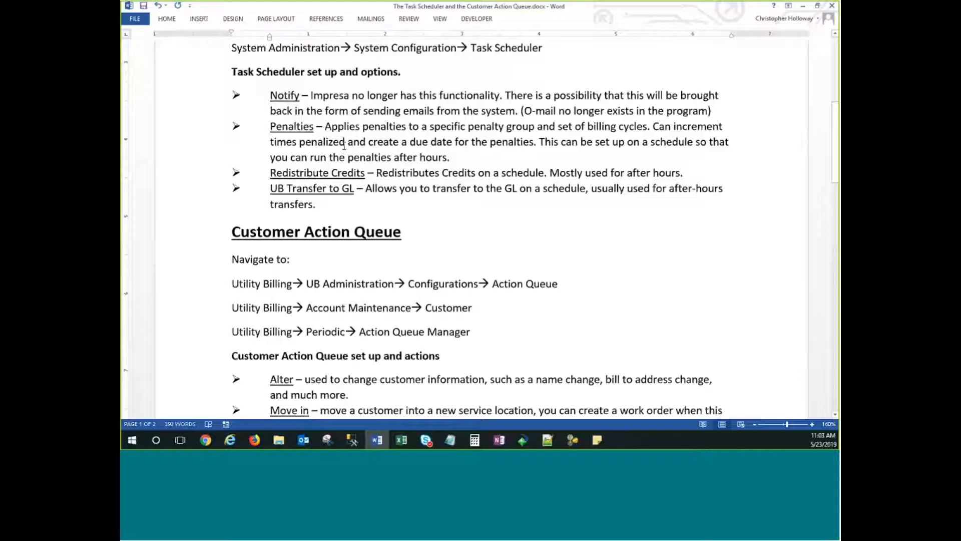
Highlight the UB Transfer to GL heading, then clear it and scroll the notes.
{"action": "scroll", "coordinate": [358, 145], "scroll_direction": "down", "scroll_amount": 1}
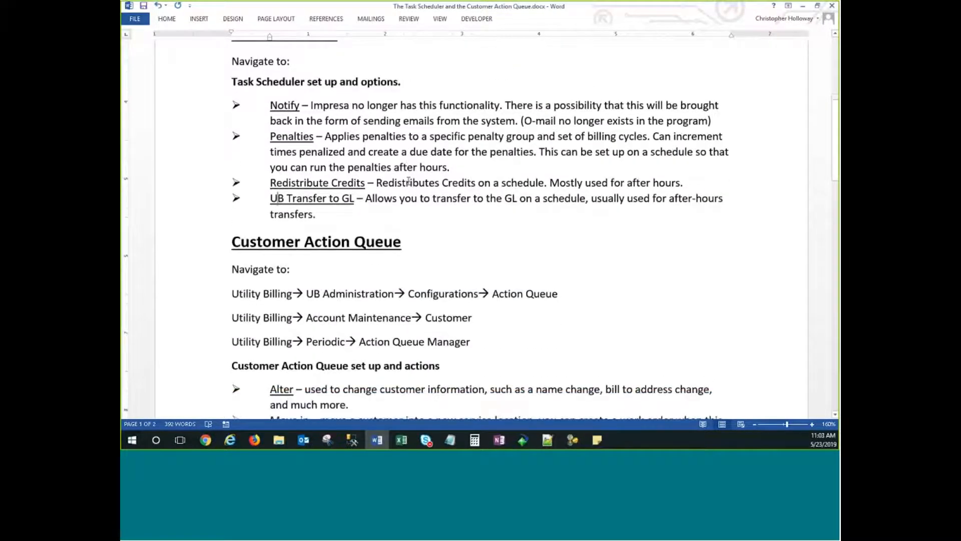
{"action": "left_click_drag", "start_coordinate": [270, 151], "coordinate": [357, 162]}
{"action": "left_click", "coordinate": [533, 151]}
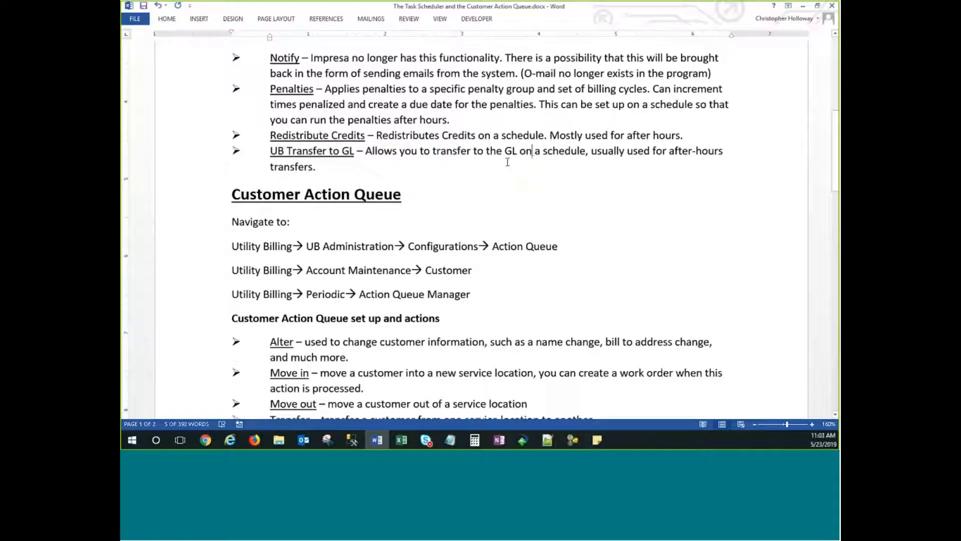
{"action": "scroll", "coordinate": [480, 162], "scroll_direction": "down", "scroll_amount": 2}
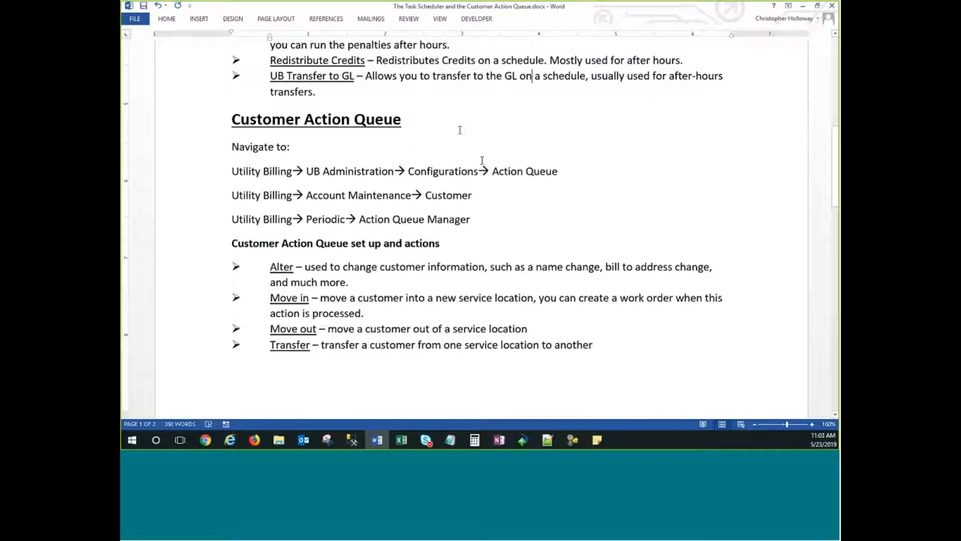
{"action": "scroll", "coordinate": [440, 131], "scroll_direction": "up", "scroll_amount": 4}
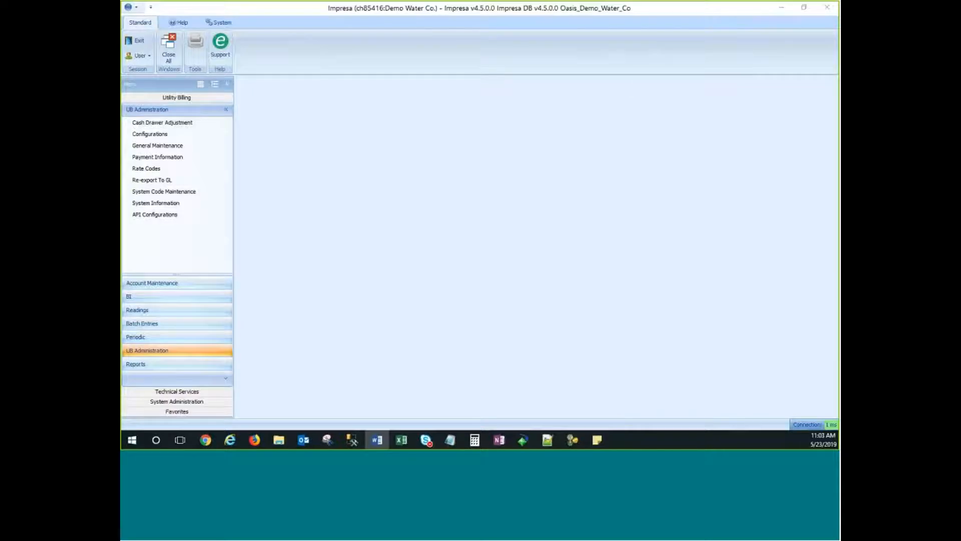
Open Impresa's Task Scheduler under System Administration and list the scheduled tasks, showing CAQ.
{"action": "left_click", "coordinate": [465, 164]}
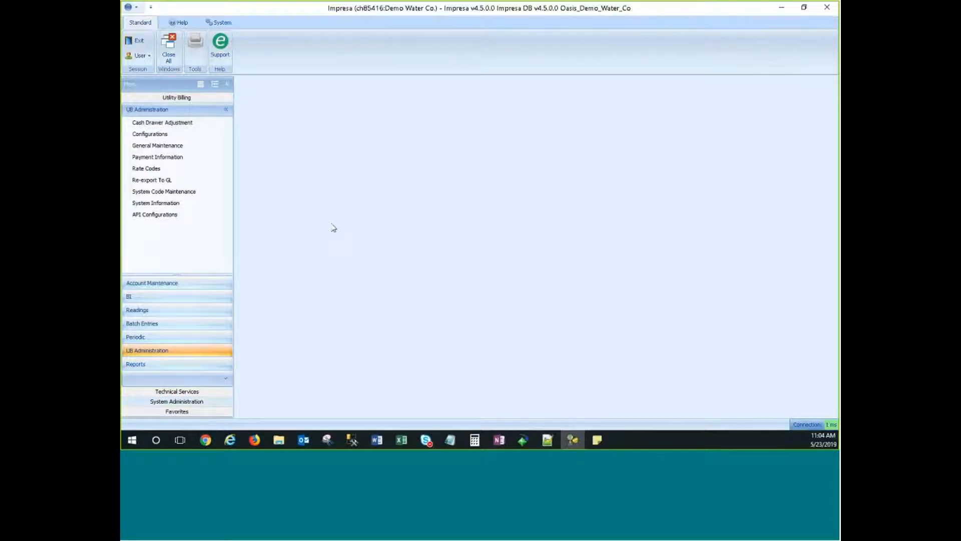
{"action": "left_click", "coordinate": [172, 402]}
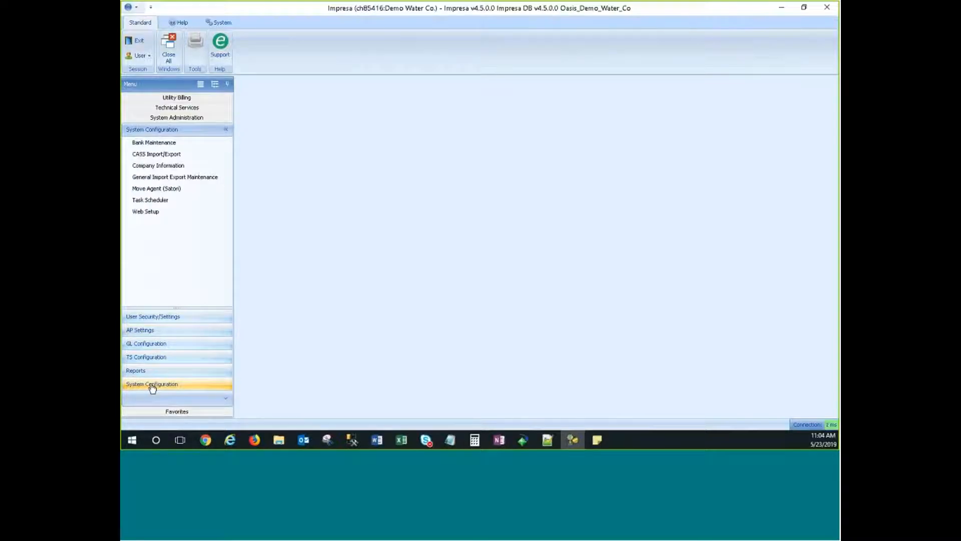
{"action": "left_click", "coordinate": [147, 202]}
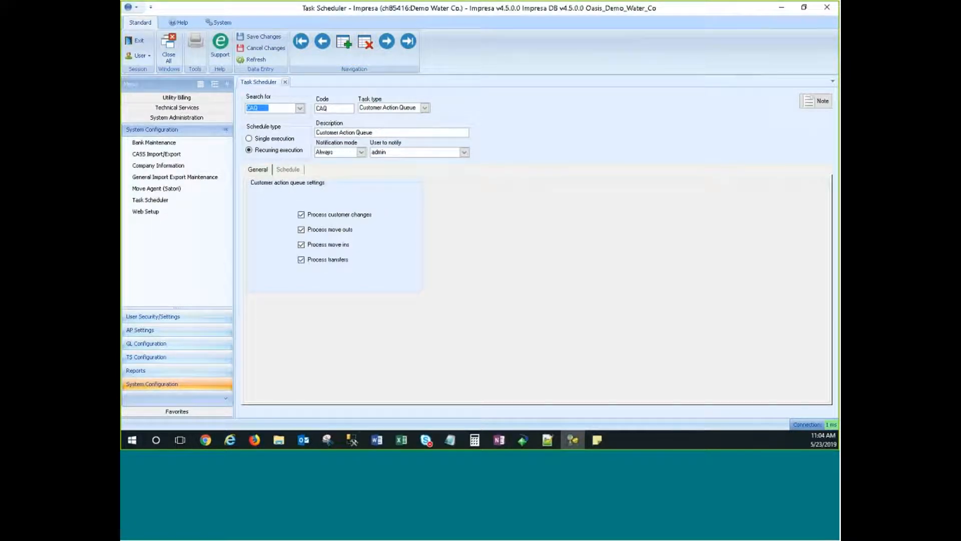
{"action": "left_click", "coordinate": [301, 109]}
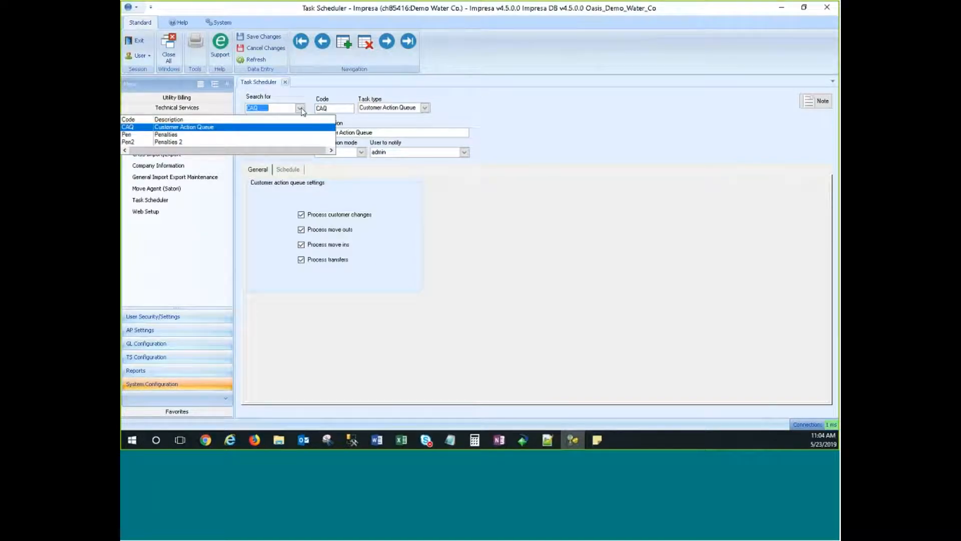
Close the task list, start a new blank scheduled task, and show the task type choices.
{"action": "left_click", "coordinate": [589, 120]}
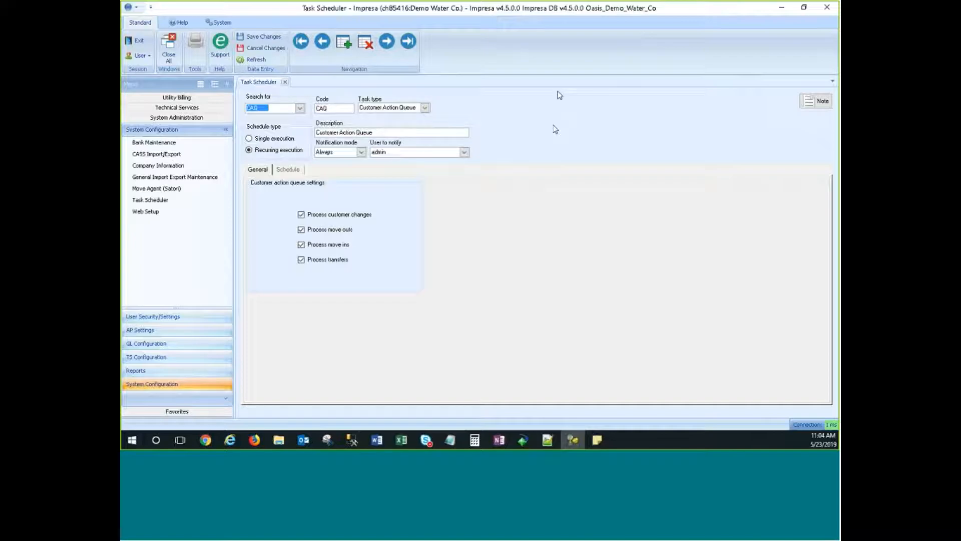
{"action": "left_click", "coordinate": [344, 42]}
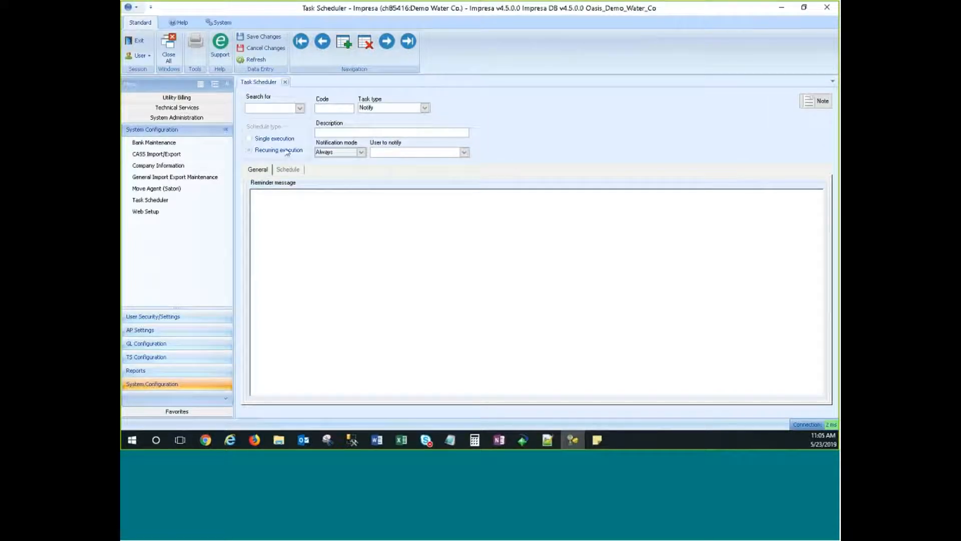
{"action": "left_click", "coordinate": [330, 108]}
{"action": "left_click", "coordinate": [424, 108]}
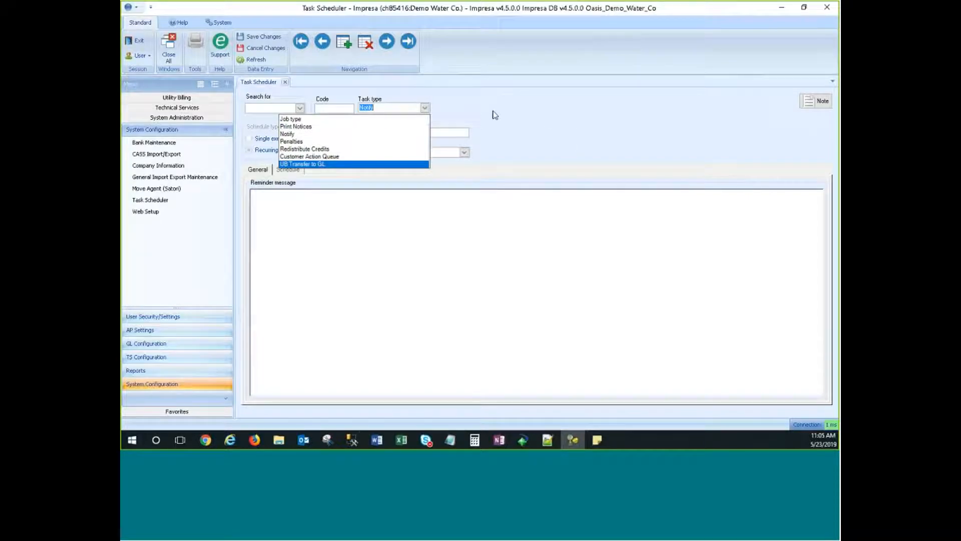
Set the new task's type to Redistribute Credits and its code to Red1.
{"action": "left_click", "coordinate": [305, 149]}
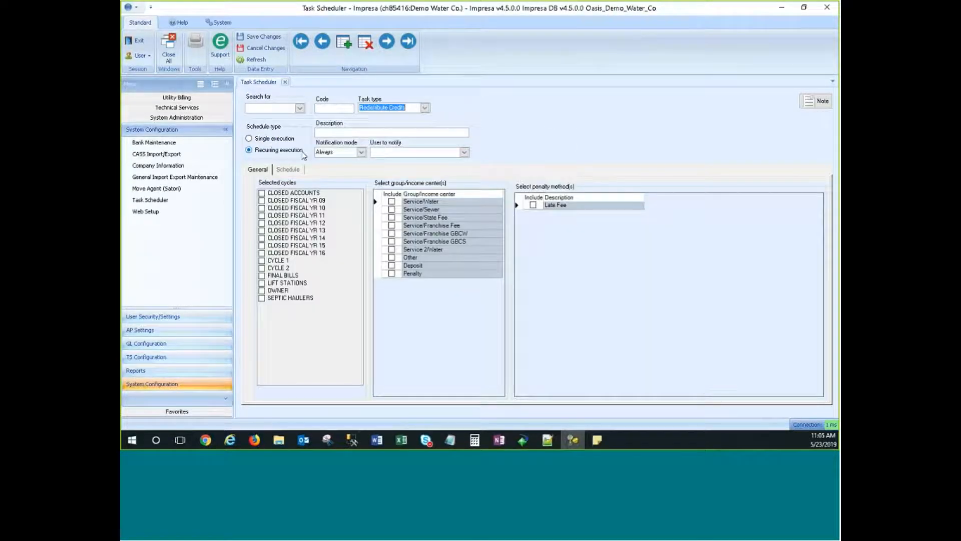
{"action": "left_click", "coordinate": [333, 109]}
{"action": "type", "text": "Red"}
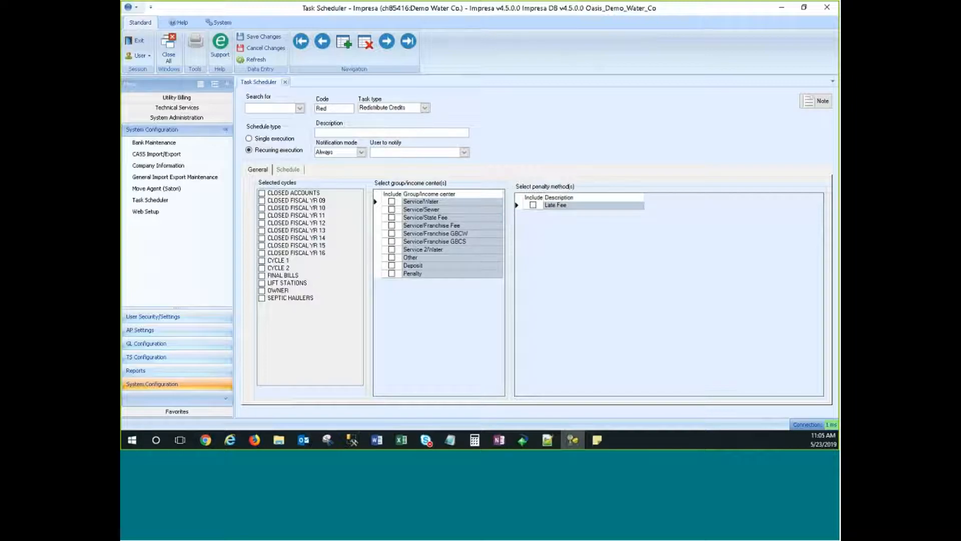
{"action": "type", "text": "cycle"}
{"action": "left_click", "coordinate": [348, 108]}
{"action": "key", "text": "BackSpace"}
{"action": "key", "text": "BackSpace"}
{"action": "key", "text": "BackSpace"}
{"action": "key", "text": "BackSpace"}
{"action": "key", "text": "BackSpace"}
{"action": "key", "text": "BackSpace"}
{"action": "key", "text": "BackSpace"}
Enter the task description 'Redistribute credits cycle 1'.
{"action": "left_click", "coordinate": [347, 131]}
{"action": "type", "text": "T"}
{"action": "type", "text": "E"}
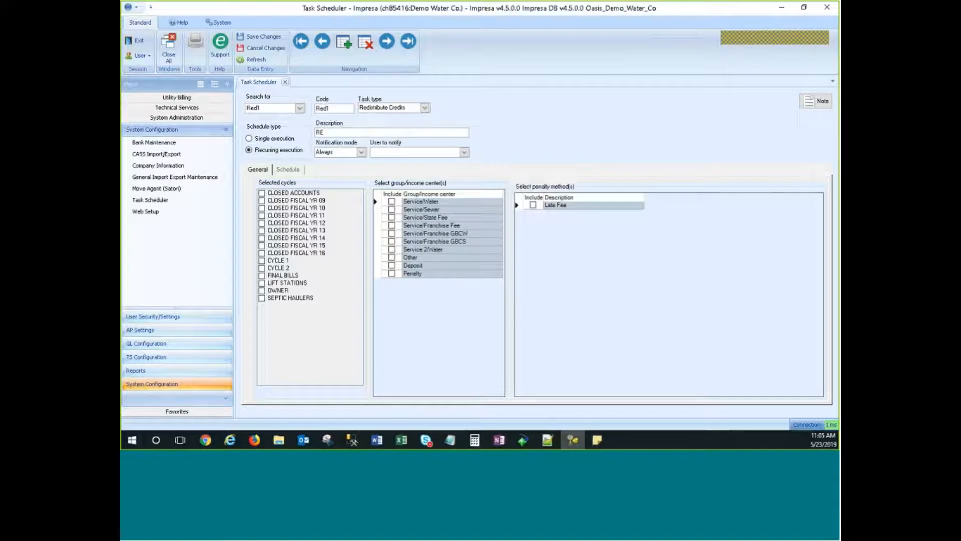
{"action": "type", "text": "dist"}
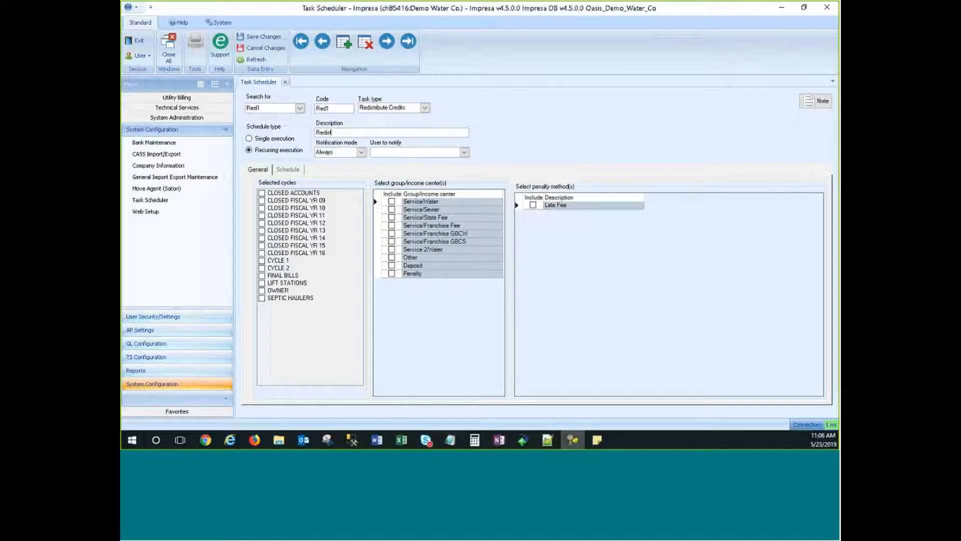
{"action": "type", "text": "igute credits cycle 1"}
{"action": "left_click", "coordinate": [464, 152]}
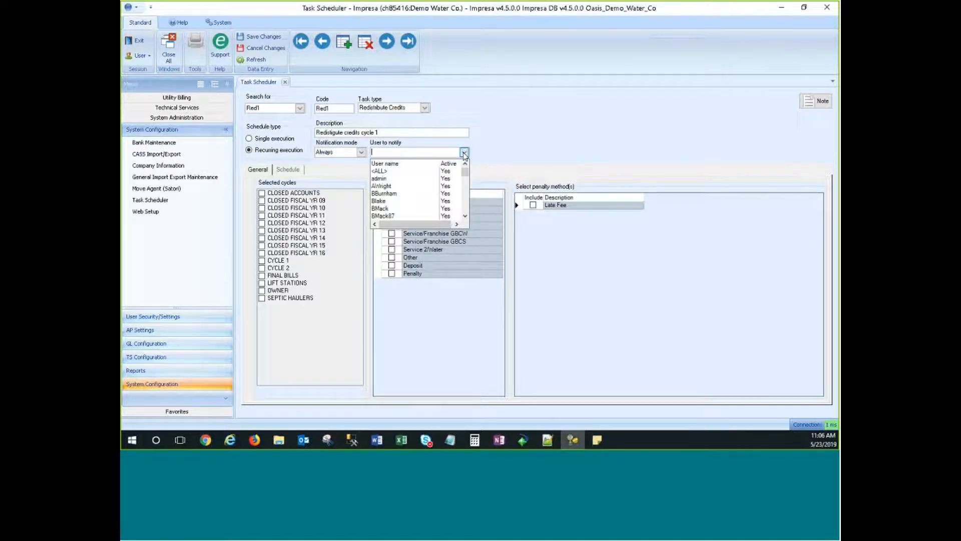
Notify the admin user and include CYCLE 1 in the redistribution.
{"action": "left_click", "coordinate": [389, 180]}
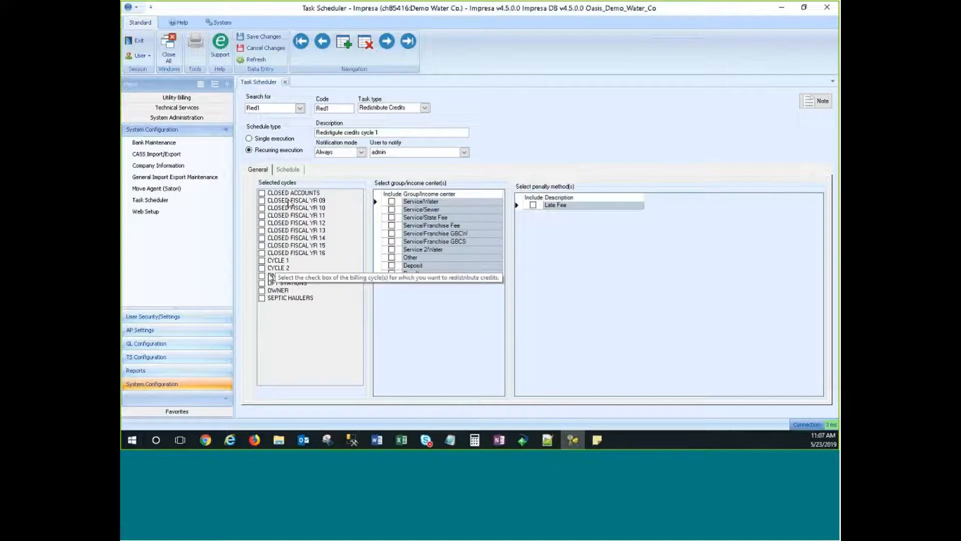
{"action": "left_click", "coordinate": [261, 260]}
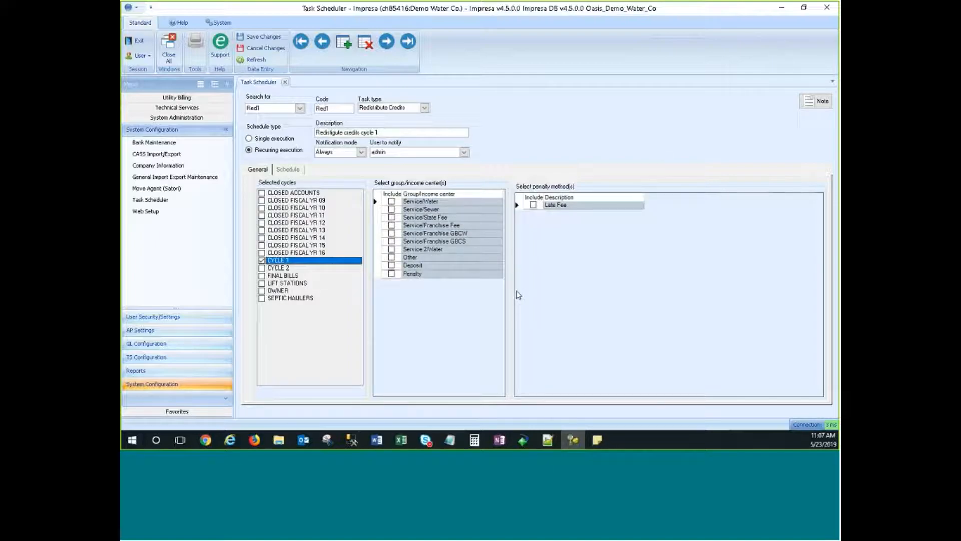
Check all ten group/income centers, from Service/Water through Penalty.
{"action": "left_click", "coordinate": [391, 202]}
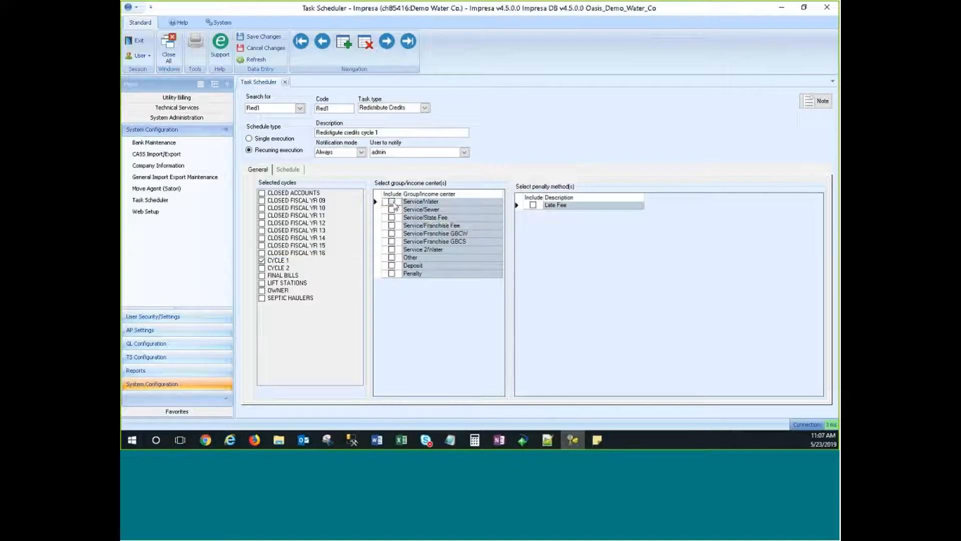
{"action": "left_click", "coordinate": [391, 209]}
{"action": "left_click", "coordinate": [391, 217]}
{"action": "left_click", "coordinate": [391, 225]}
{"action": "left_click", "coordinate": [391, 233]}
{"action": "left_click", "coordinate": [392, 242]}
{"action": "left_click", "coordinate": [391, 249]}
{"action": "left_click", "coordinate": [391, 257]}
{"action": "left_click", "coordinate": [391, 266]}
{"action": "left_click", "coordinate": [393, 274]}
Keep Service/Sewer checked and include the Late Fee penalty method.
{"action": "left_click", "coordinate": [392, 211]}
{"action": "left_click", "coordinate": [392, 210]}
{"action": "left_click", "coordinate": [392, 211]}
{"action": "left_click", "coordinate": [392, 210]}
{"action": "left_click", "coordinate": [533, 206]}
{"action": "left_click", "coordinate": [287, 170]}
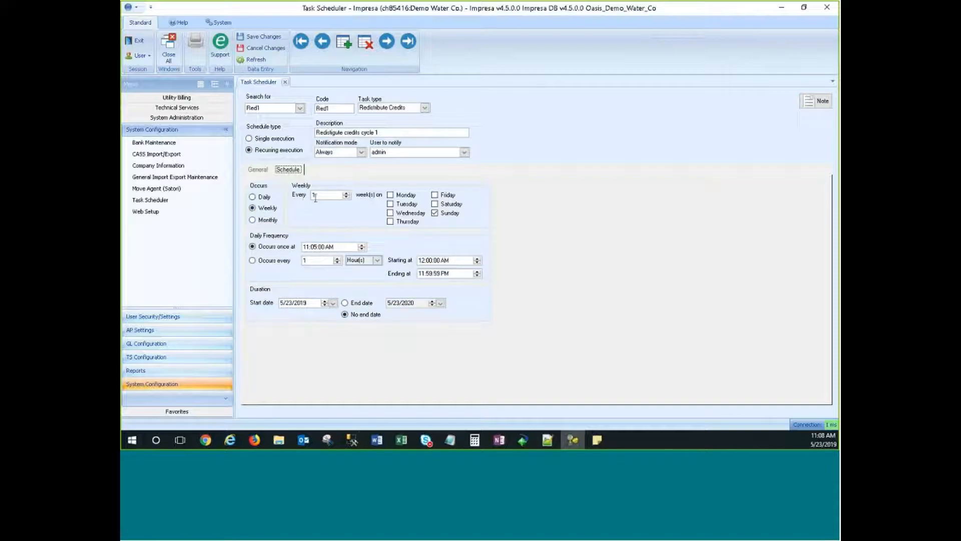
Schedule Red1 weekly Monday through Friday, with Sunday unchecked, once at 11:05:00 AM.
{"action": "left_click", "coordinate": [390, 194]}
{"action": "left_click", "coordinate": [396, 205]}
{"action": "left_click", "coordinate": [389, 214]}
{"action": "left_click", "coordinate": [393, 222]}
{"action": "left_click", "coordinate": [447, 195]}
{"action": "left_click", "coordinate": [439, 214]}
{"action": "left_click", "coordinate": [346, 247]}
Change the daily frequency to occur every 1 hour.
{"action": "left_click", "coordinate": [346, 244]}
{"action": "left_click", "coordinate": [321, 247]}
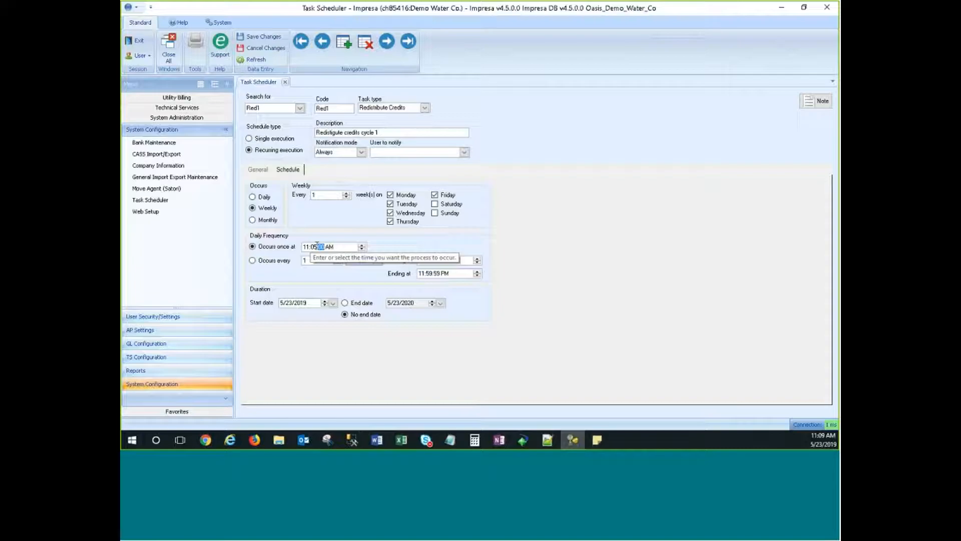
{"action": "left_click", "coordinate": [536, 240]}
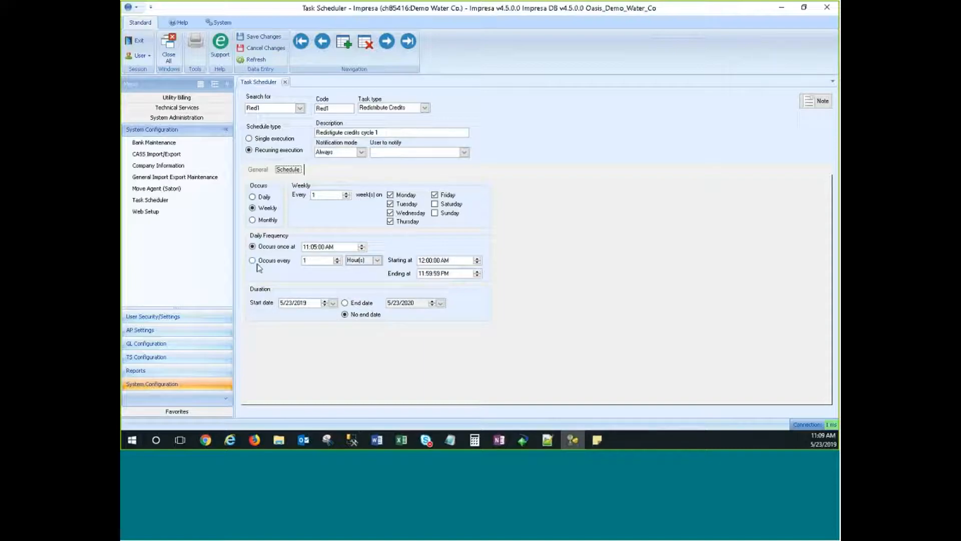
{"action": "left_click", "coordinate": [253, 264]}
{"action": "left_click", "coordinate": [339, 263]}
{"action": "left_click", "coordinate": [339, 263]}
{"action": "left_click", "coordinate": [338, 262]}
{"action": "left_click", "coordinate": [377, 260]}
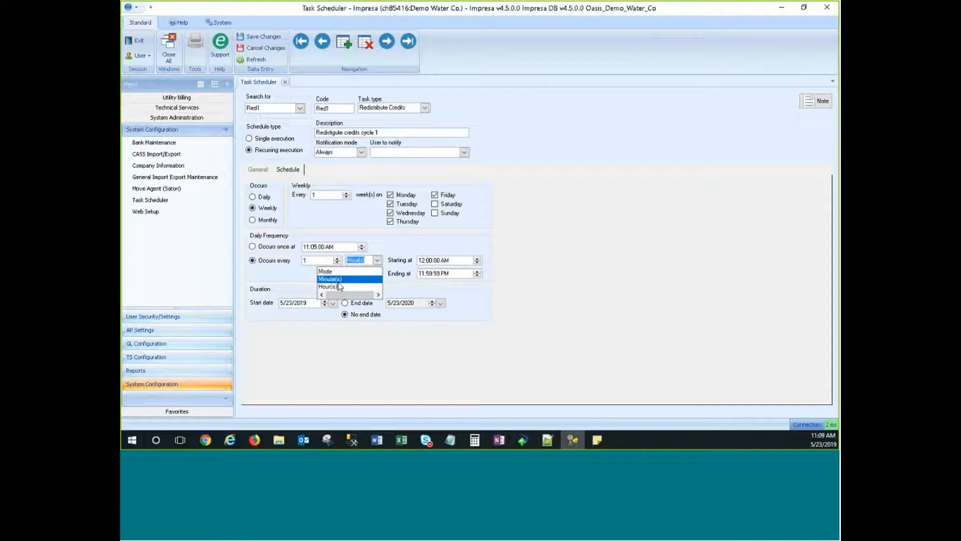
{"action": "left_click", "coordinate": [559, 236]}
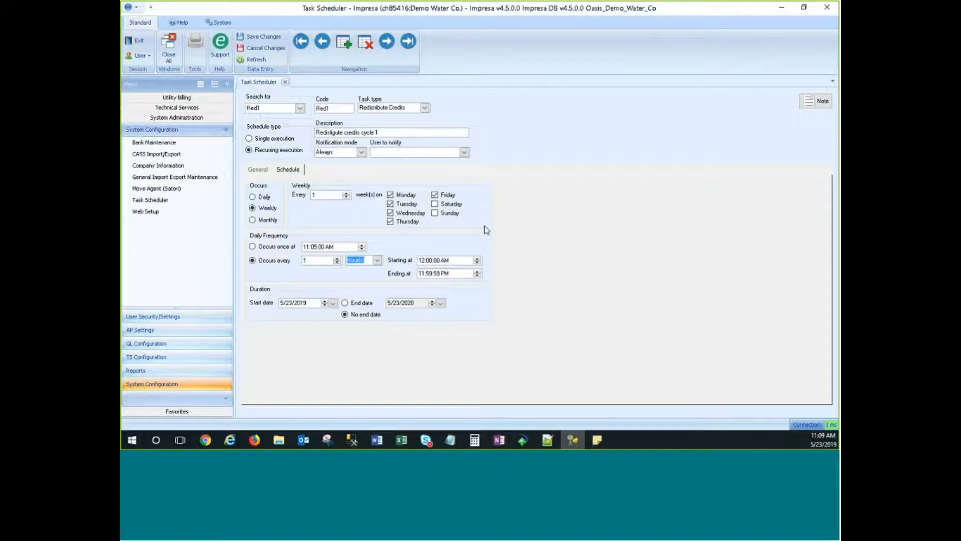
Check the description, try an end date, then return to No end date.
{"action": "left_click", "coordinate": [389, 132]}
{"action": "left_click", "coordinate": [390, 132]}
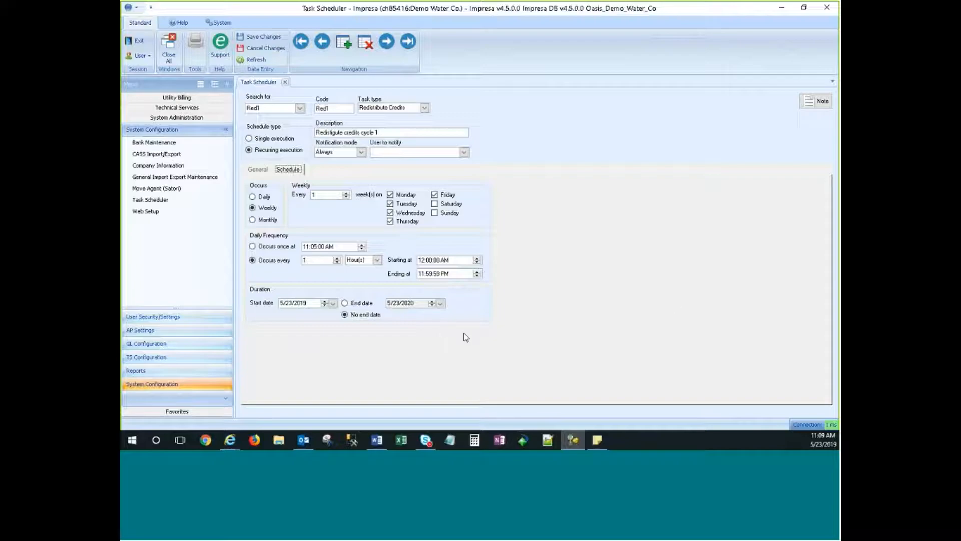
{"action": "left_click", "coordinate": [345, 303]}
{"action": "left_click", "coordinate": [345, 315]}
{"action": "left_click", "coordinate": [291, 170]}
Switch Red1 to single execution on 6/23/2019 at 5:30:00 PM.
{"action": "left_click", "coordinate": [260, 141]}
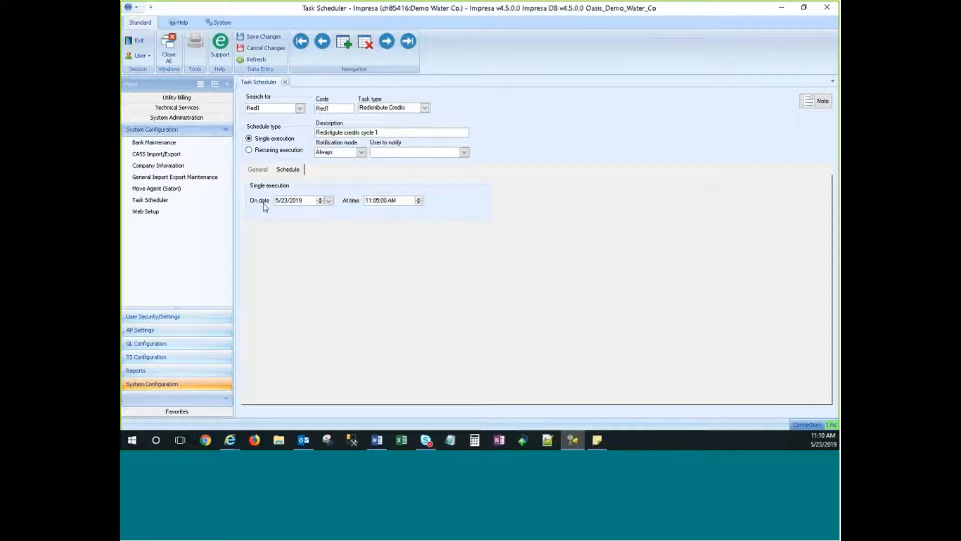
{"action": "left_click", "coordinate": [319, 200]}
{"action": "type", "text": "6"}
{"action": "key", "text": "Right"}
{"action": "key", "text": "Right"}
{"action": "left_click", "coordinate": [383, 201]}
{"action": "key", "text": "Left"}
{"action": "key", "text": "Left"}
{"action": "key", "text": "Left"}
{"action": "key", "text": "Right"}
{"action": "type", "text": "5:30"}
{"action": "left_click", "coordinate": [408, 202]}
{"action": "key", "text": "p"}
{"action": "left_click", "coordinate": [295, 204]}
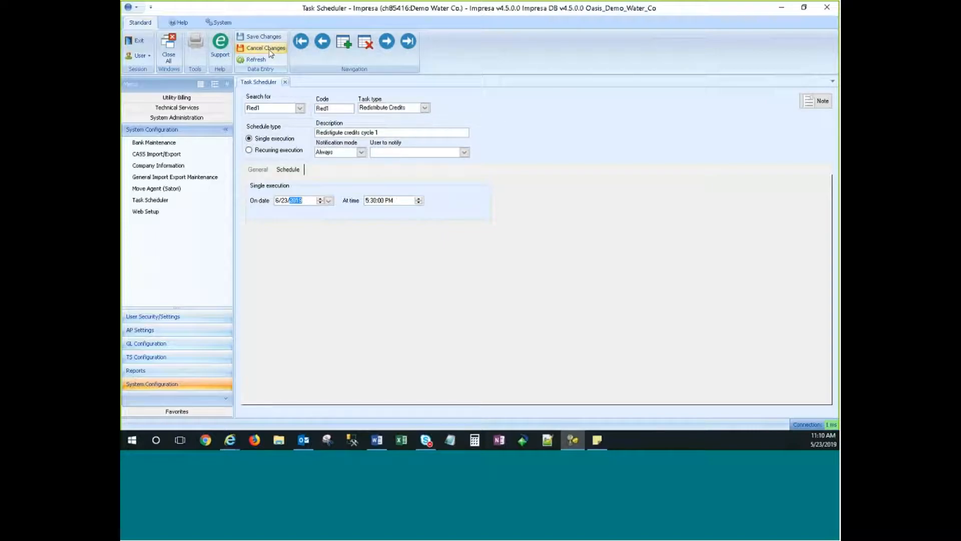
Change the task type to Penalties with penalty group Penalty, then cancel the unsaved changes.
{"action": "left_click", "coordinate": [424, 107]}
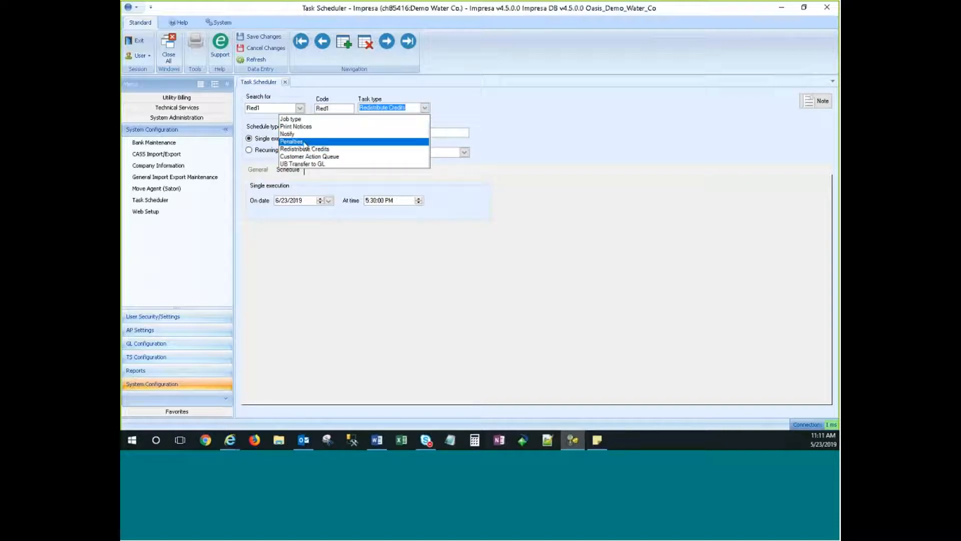
{"action": "left_click", "coordinate": [304, 142]}
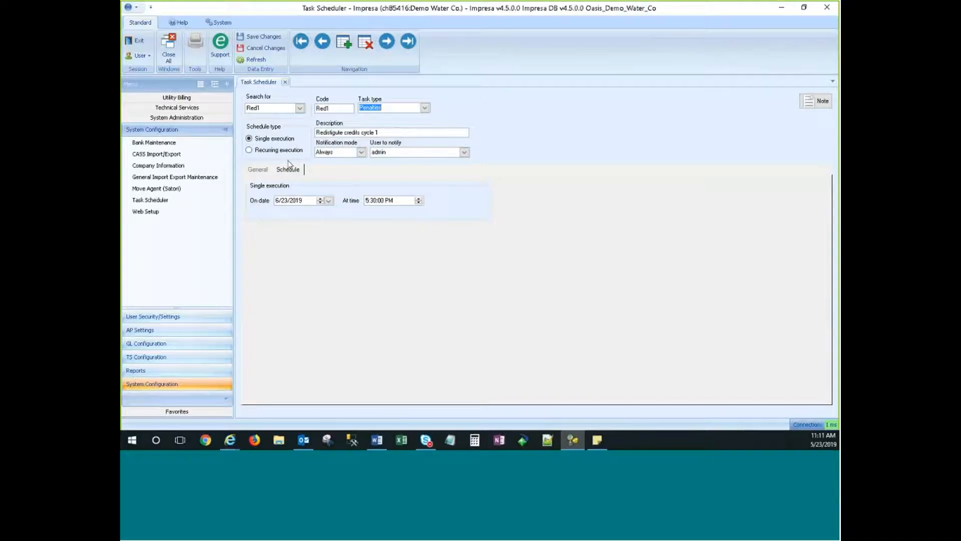
{"action": "left_click", "coordinate": [258, 169]}
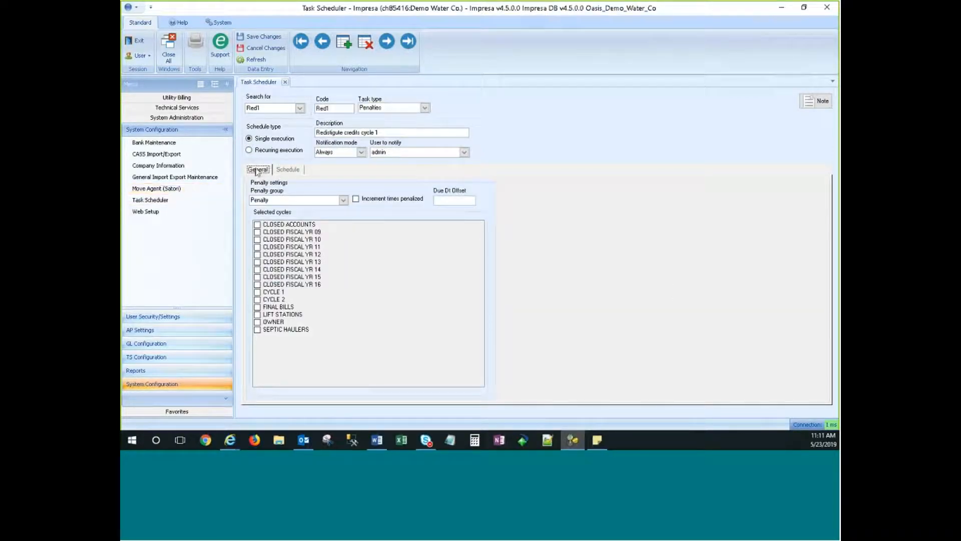
{"action": "left_click", "coordinate": [292, 199]}
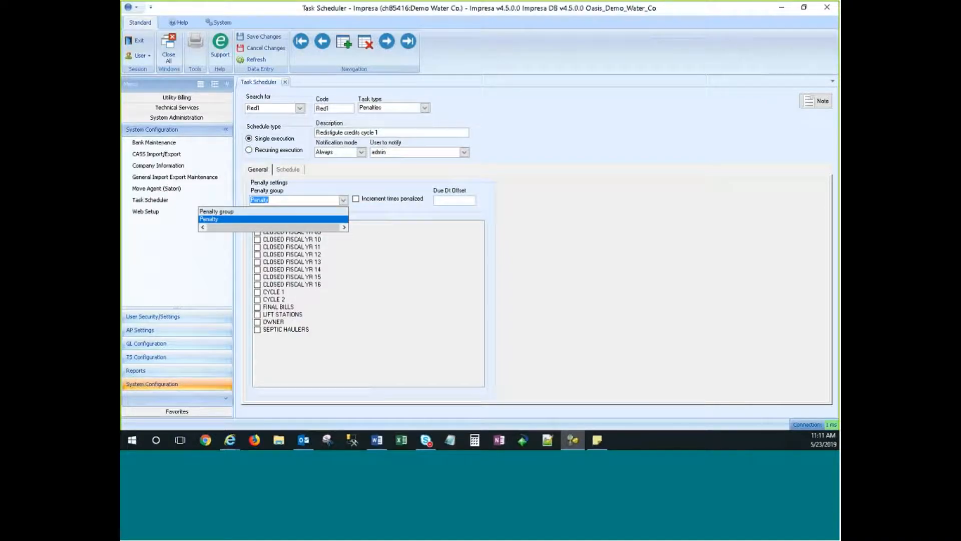
{"action": "left_click", "coordinate": [241, 222]}
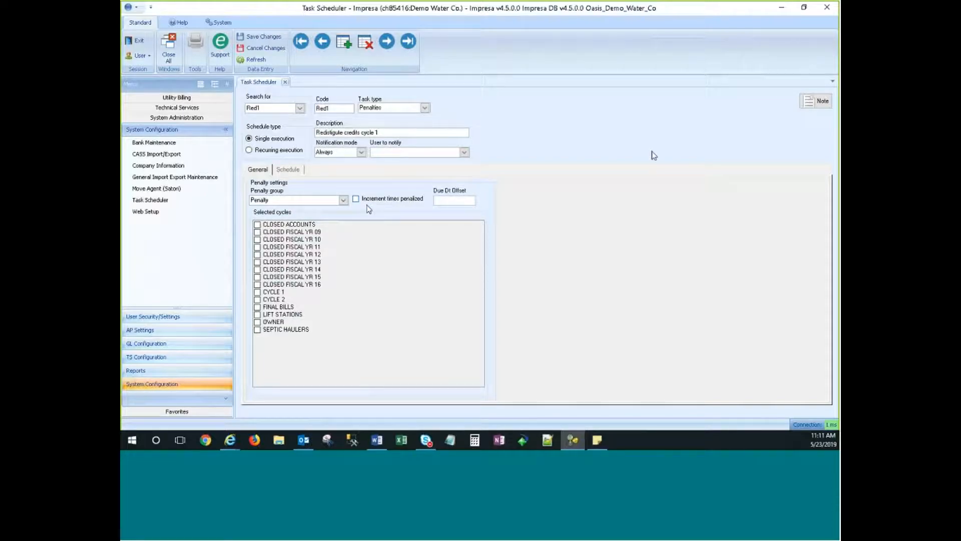
{"action": "left_click", "coordinate": [442, 203]}
{"action": "left_click", "coordinate": [266, 47]}
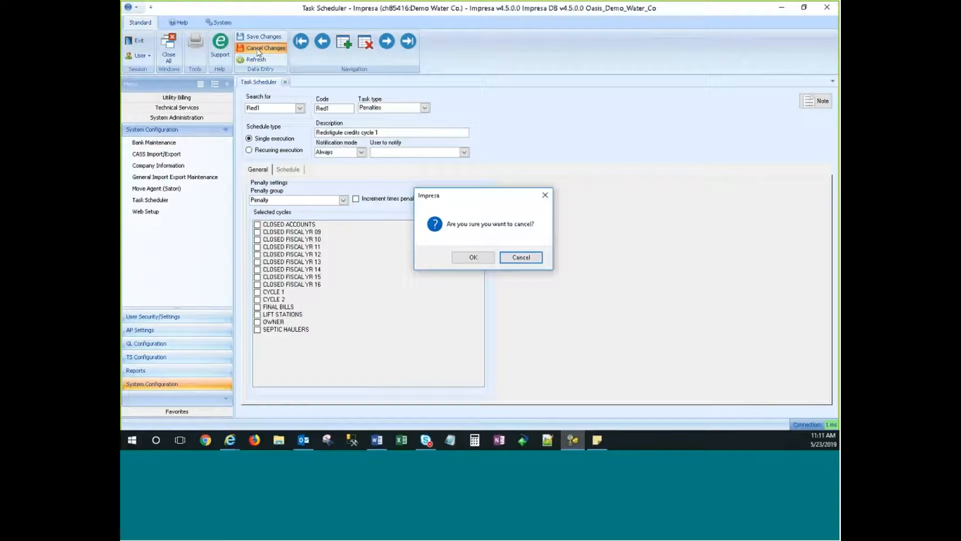
Confirm discarding the unsaved task changes and leave the task type as is.
{"action": "left_click", "coordinate": [473, 257]}
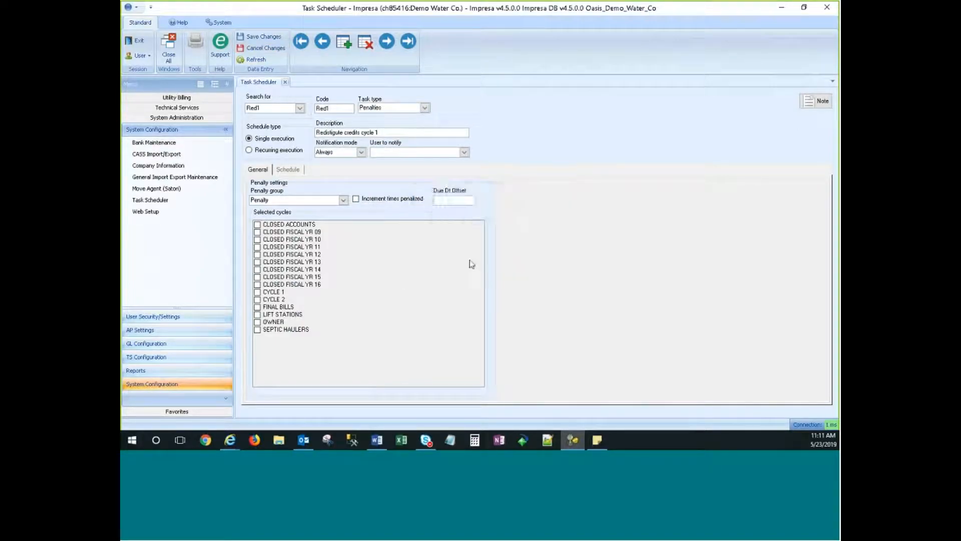
{"action": "left_click", "coordinate": [425, 108]}
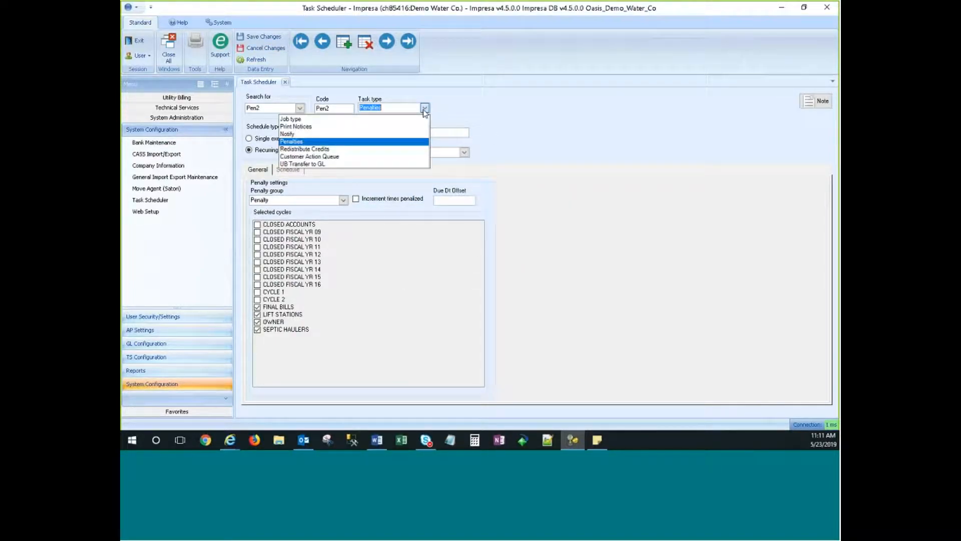
{"action": "left_click", "coordinate": [424, 108]}
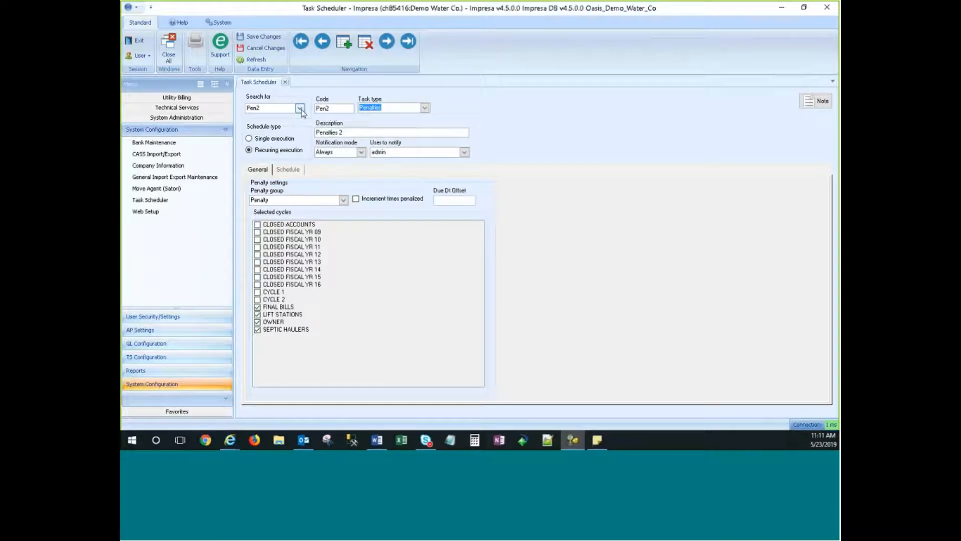
Load the Pen task, then the Pen2 Penalties 2 task, and tick CYCLE 1.
{"action": "left_click", "coordinate": [300, 109]}
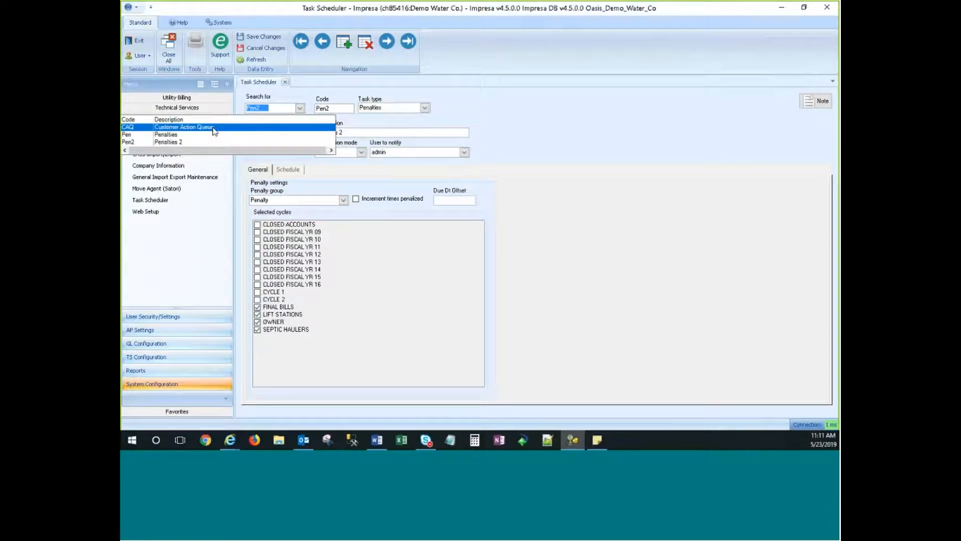
{"action": "left_click", "coordinate": [185, 134]}
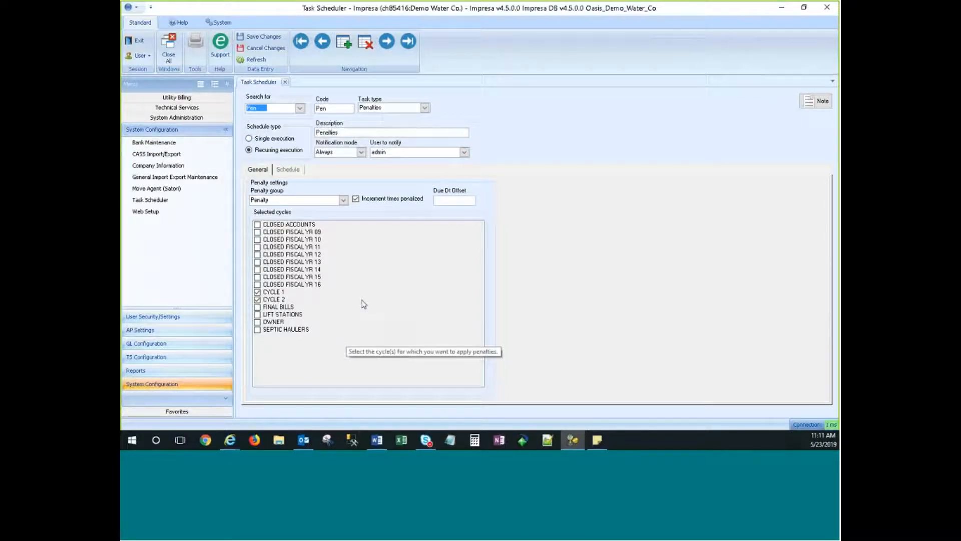
{"action": "key", "text": "alt+Down"}
{"action": "left_click", "coordinate": [182, 146]}
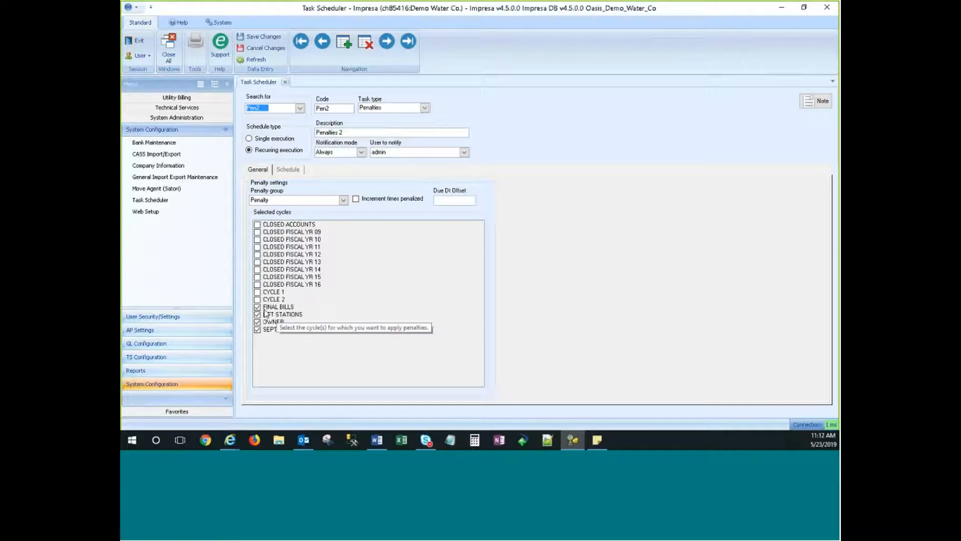
{"action": "left_click", "coordinate": [257, 292]}
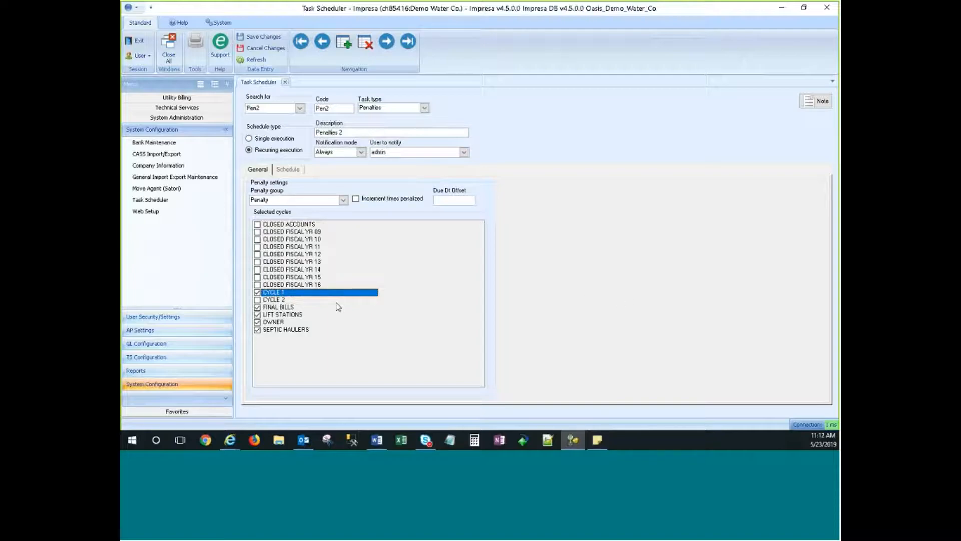
Add CYCLE 2 to Pen2's cycles and keep its schedule at every 1 week.
{"action": "left_click", "coordinate": [258, 300]}
{"action": "left_click", "coordinate": [258, 299]}
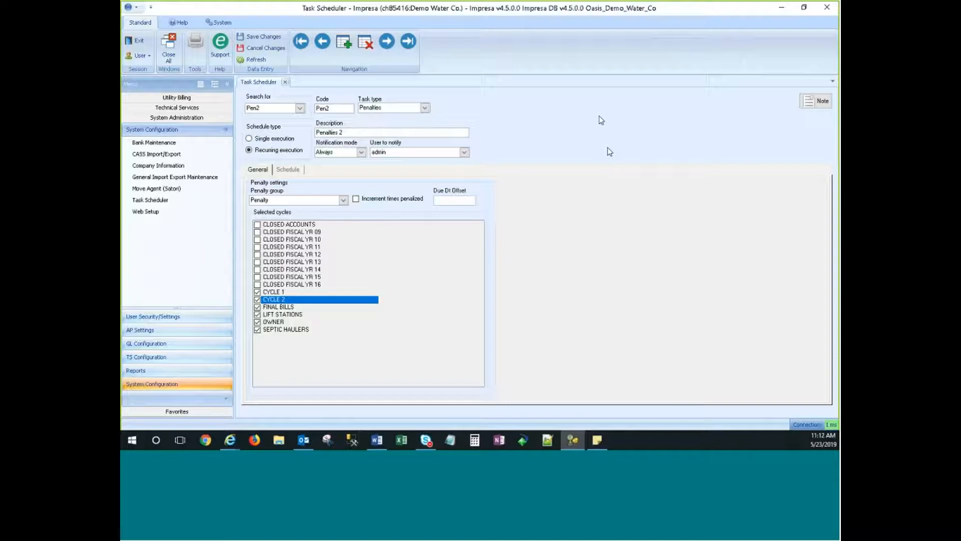
{"action": "left_click", "coordinate": [288, 169]}
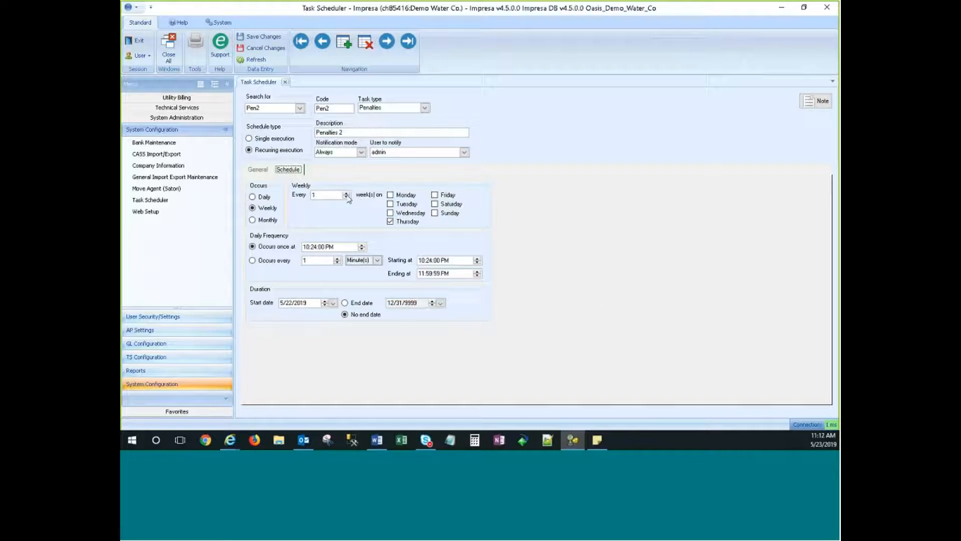
{"action": "left_click", "coordinate": [346, 194]}
{"action": "left_click", "coordinate": [346, 194]}
{"action": "left_click", "coordinate": [347, 197]}
{"action": "left_click", "coordinate": [610, 241]}
{"action": "left_click", "coordinate": [258, 169]}
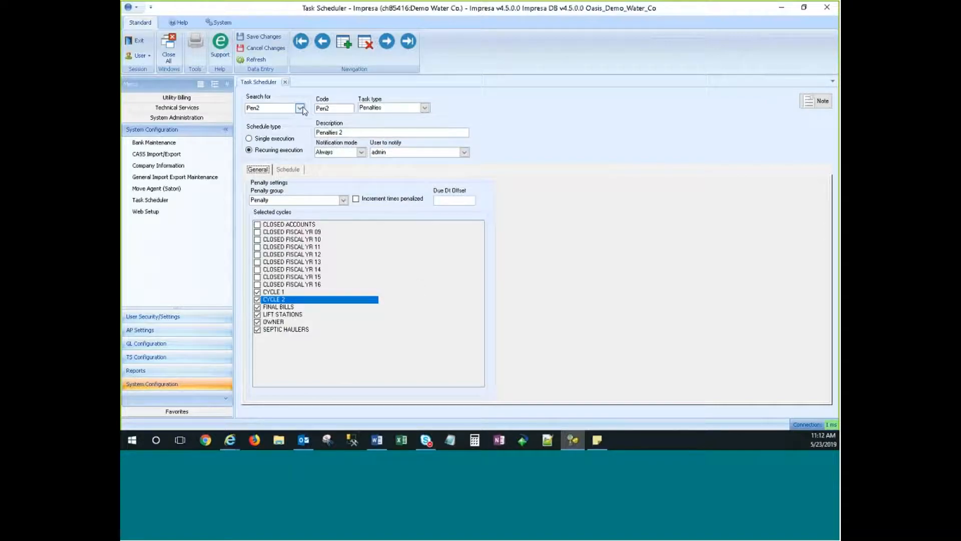
Load the Pen penalties task and view its schedule.
{"action": "left_click", "coordinate": [301, 109]}
{"action": "left_click", "coordinate": [300, 132]}
{"action": "left_click", "coordinate": [276, 108]}
{"action": "left_click", "coordinate": [282, 171]}
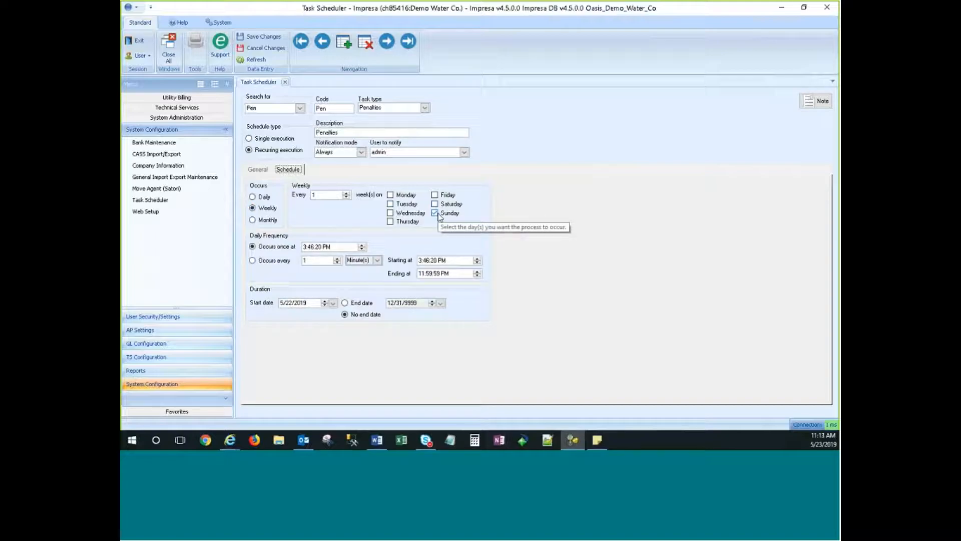
Set Pen's weekly run days to Wednesday, Friday and Sunday.
{"action": "left_click", "coordinate": [390, 195]}
{"action": "left_click", "coordinate": [390, 203]}
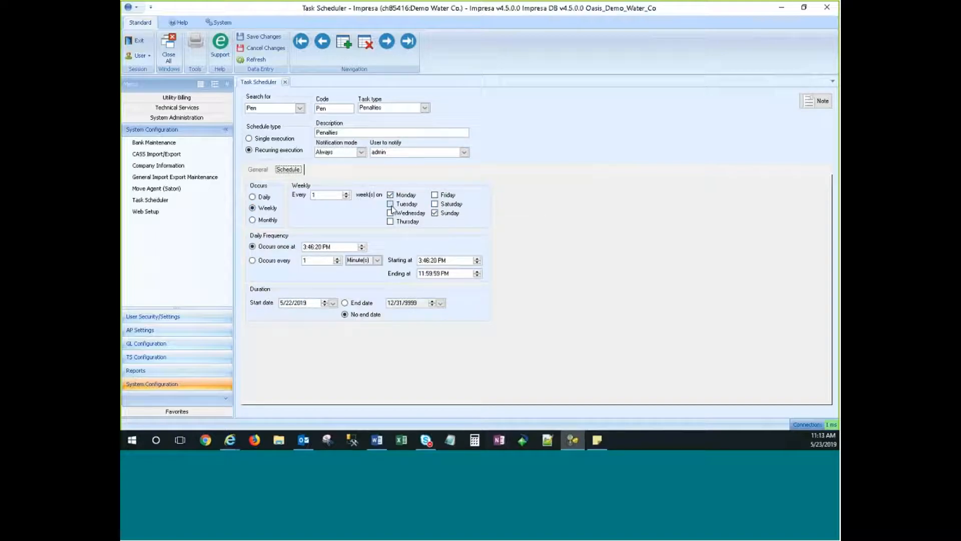
{"action": "left_click", "coordinate": [390, 212]}
{"action": "left_click", "coordinate": [434, 196]}
{"action": "left_click", "coordinate": [435, 203]}
{"action": "left_click", "coordinate": [435, 203]}
{"action": "left_click", "coordinate": [390, 195]}
{"action": "left_click", "coordinate": [390, 204]}
Reload the Pen2 Penalties 2 task.
{"action": "left_click", "coordinate": [300, 107]}
{"action": "left_click", "coordinate": [200, 143]}
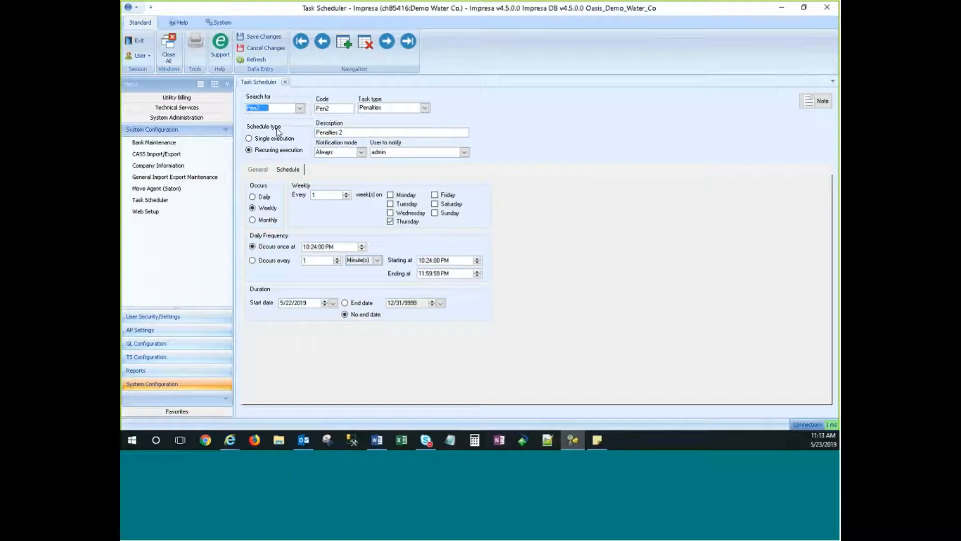
{"action": "left_click", "coordinate": [425, 108]}
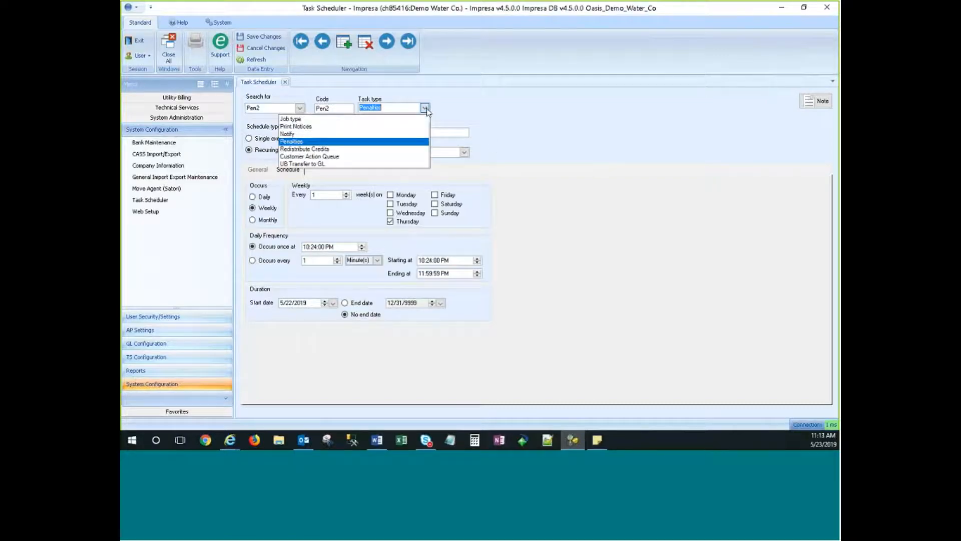
Change Pen2's task type from Penalties to UB Transfer to GL, then show UB Administration.
{"action": "left_click", "coordinate": [487, 119]}
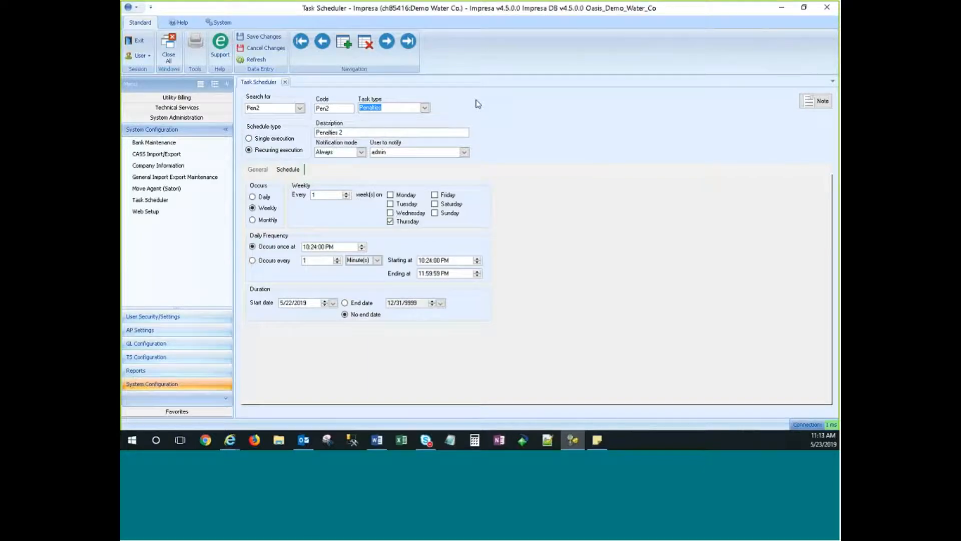
{"action": "left_click", "coordinate": [424, 107]}
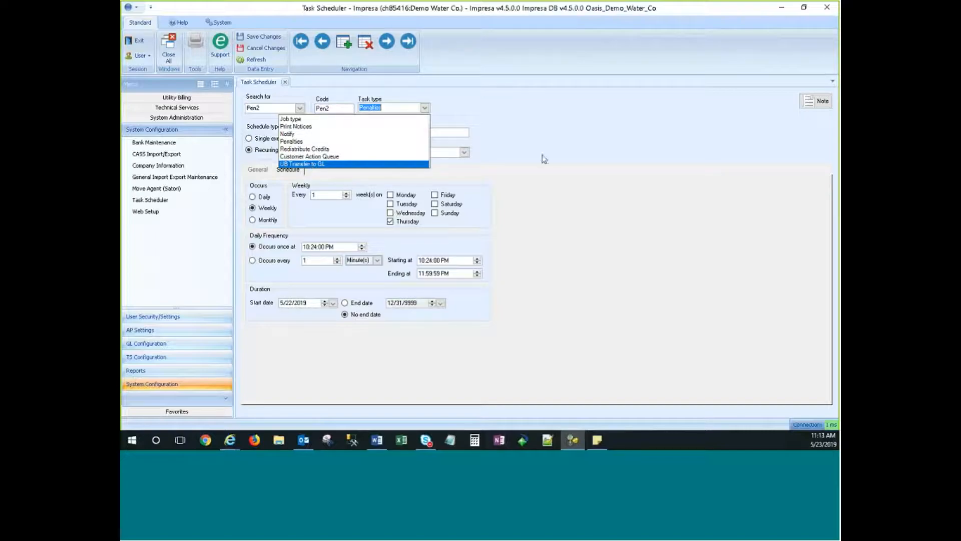
{"action": "left_click", "coordinate": [299, 164]}
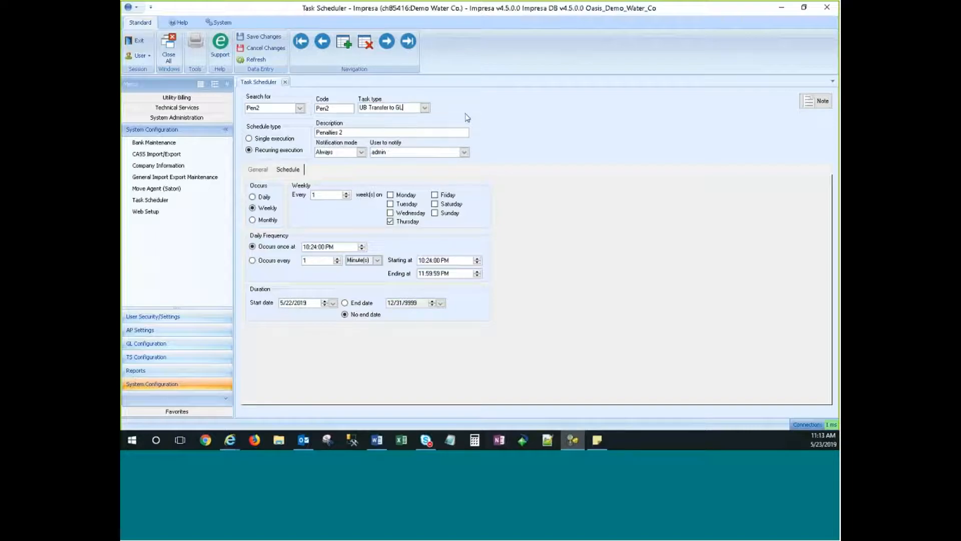
{"action": "left_click", "coordinate": [179, 98]}
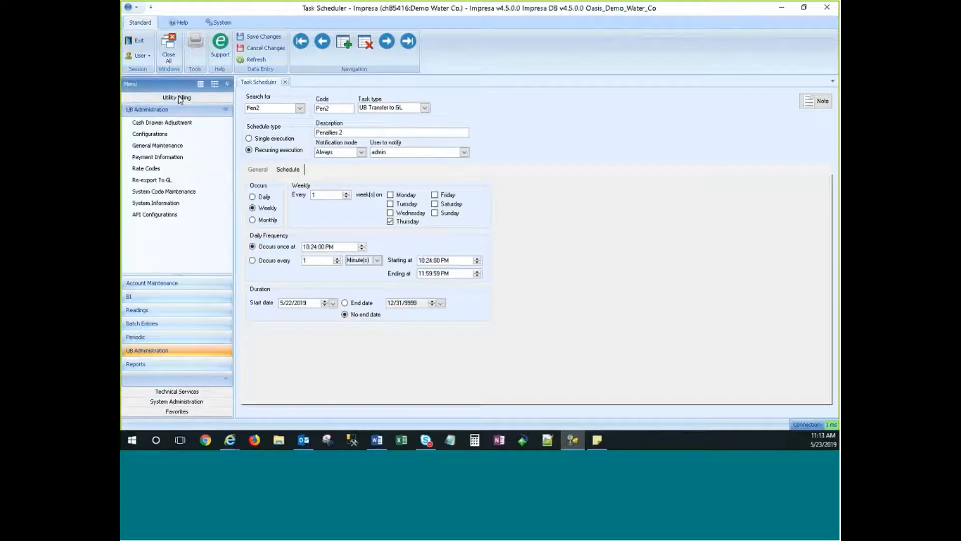
Show the Periodic menu and discard the unsaved changes to the Pen2 task.
{"action": "left_click", "coordinate": [139, 337]}
{"action": "scroll", "coordinate": [155, 220], "scroll_direction": "down", "scroll_amount": 4}
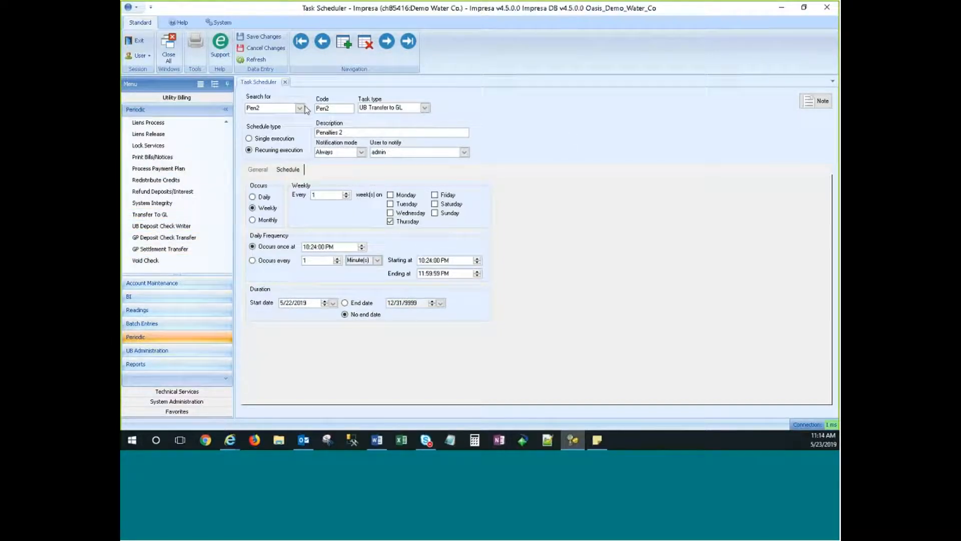
{"action": "left_click", "coordinate": [299, 108]}
{"action": "left_click", "coordinate": [300, 109]}
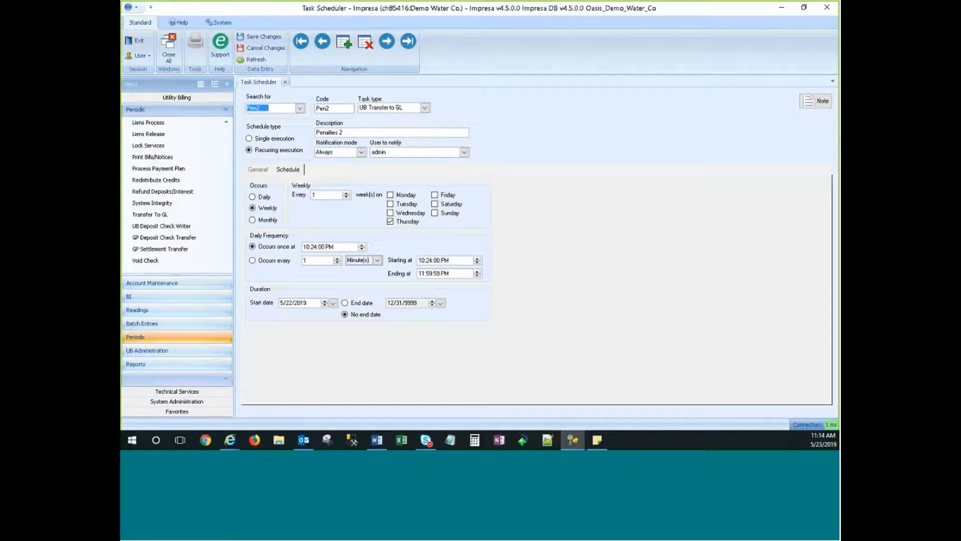
{"action": "left_click", "coordinate": [264, 170]}
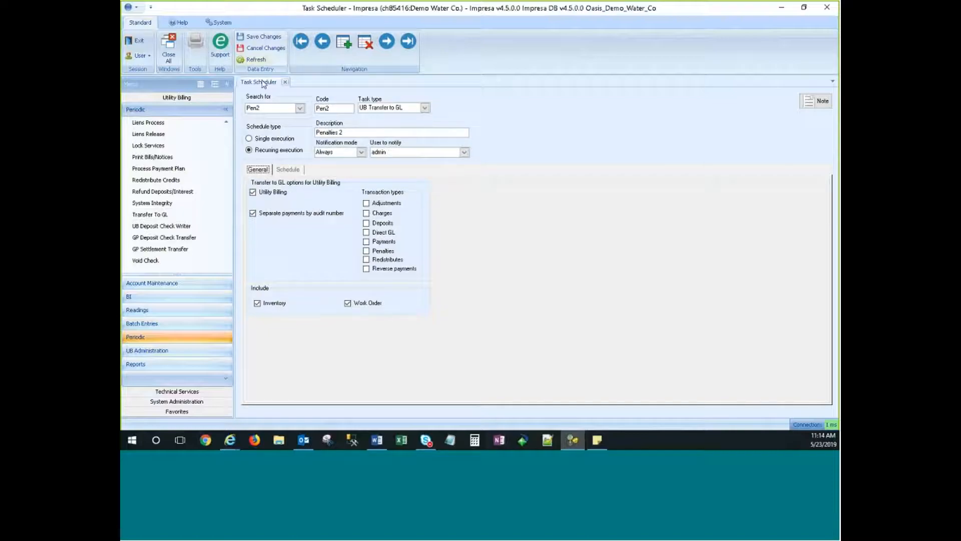
{"action": "left_click", "coordinate": [265, 48]}
{"action": "left_click", "coordinate": [473, 257]}
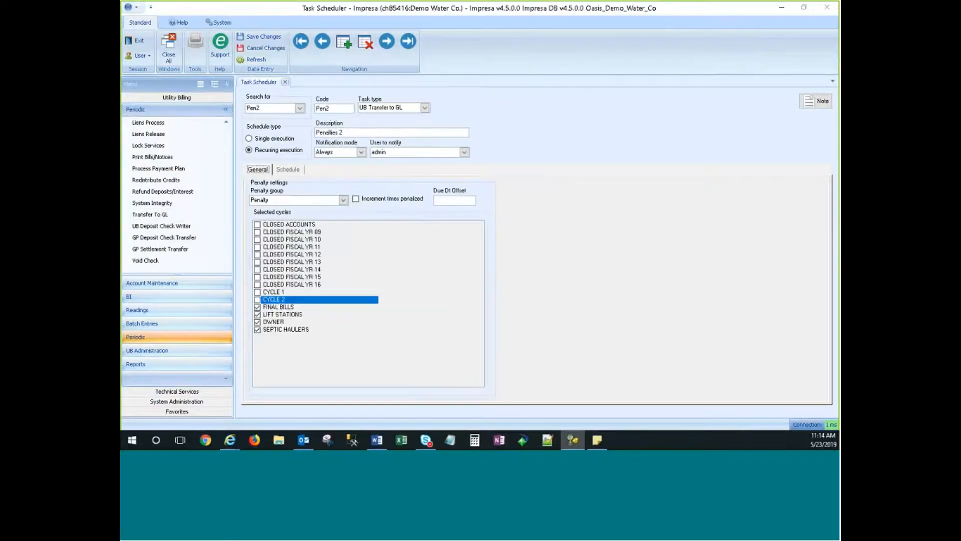
Add a new task 'gl', description 'transf', type UB Transfer to GL, notifying admin.
{"action": "left_click", "coordinate": [343, 42]}
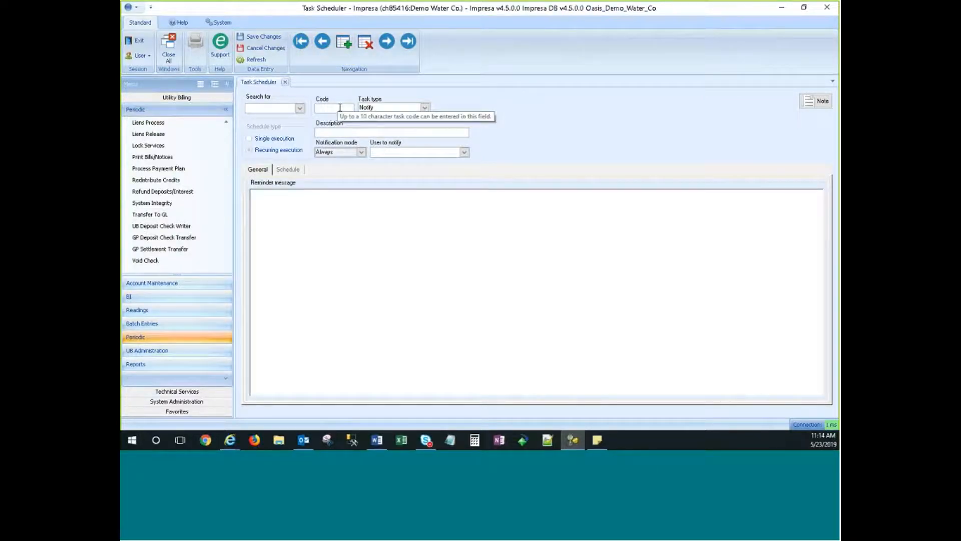
{"action": "type", "text": "gl"}
{"action": "key", "text": "Tab"}
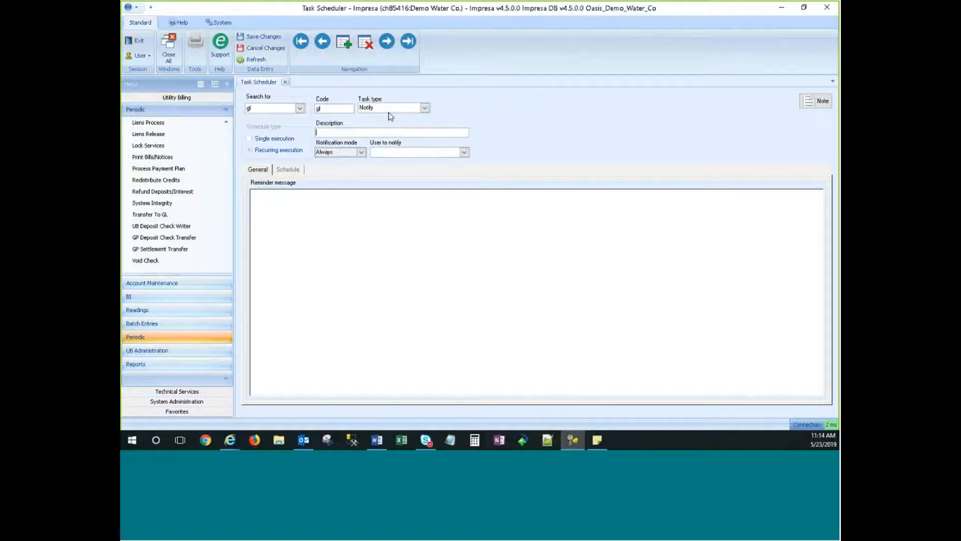
{"action": "type", "text": "transfer"}
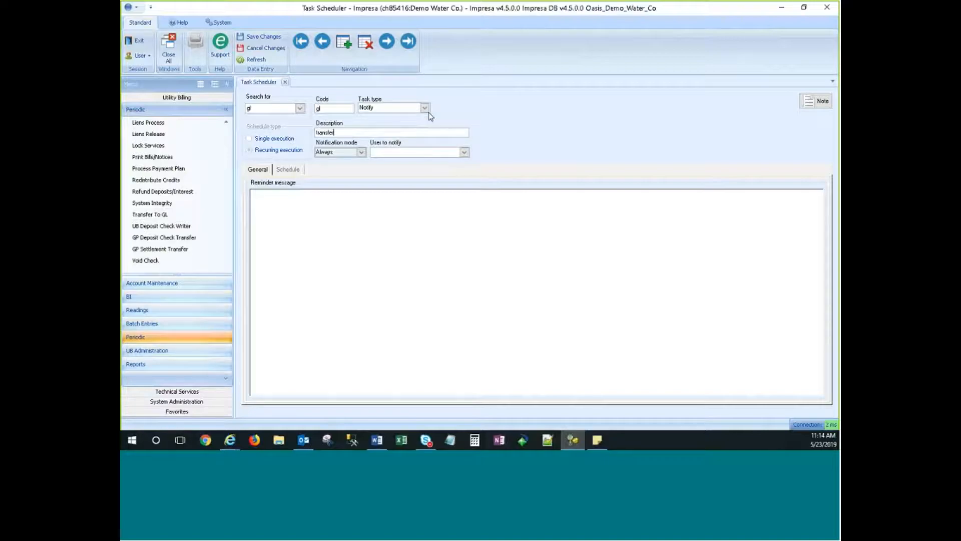
{"action": "left_click", "coordinate": [425, 108]}
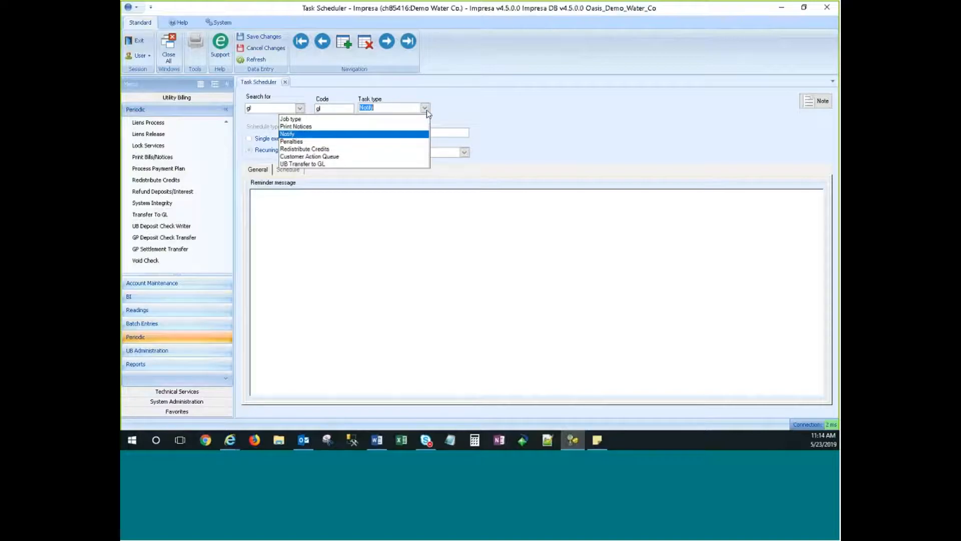
{"action": "left_click", "coordinate": [395, 164]}
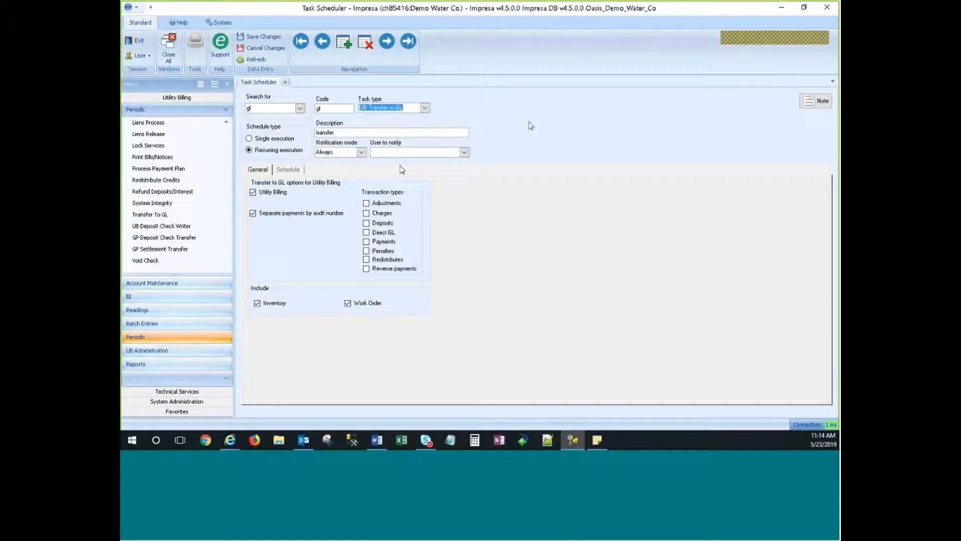
{"action": "left_click", "coordinate": [465, 152]}
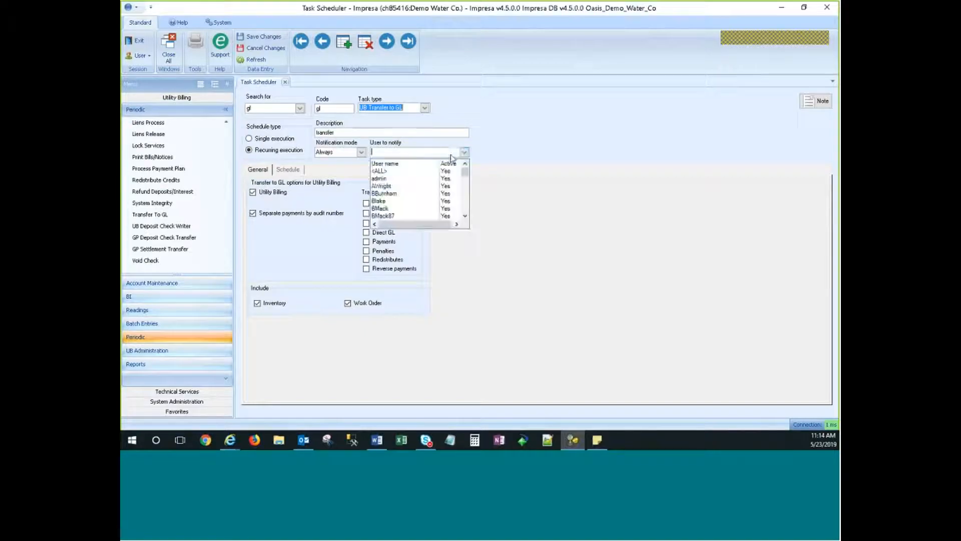
{"action": "left_click", "coordinate": [379, 178]}
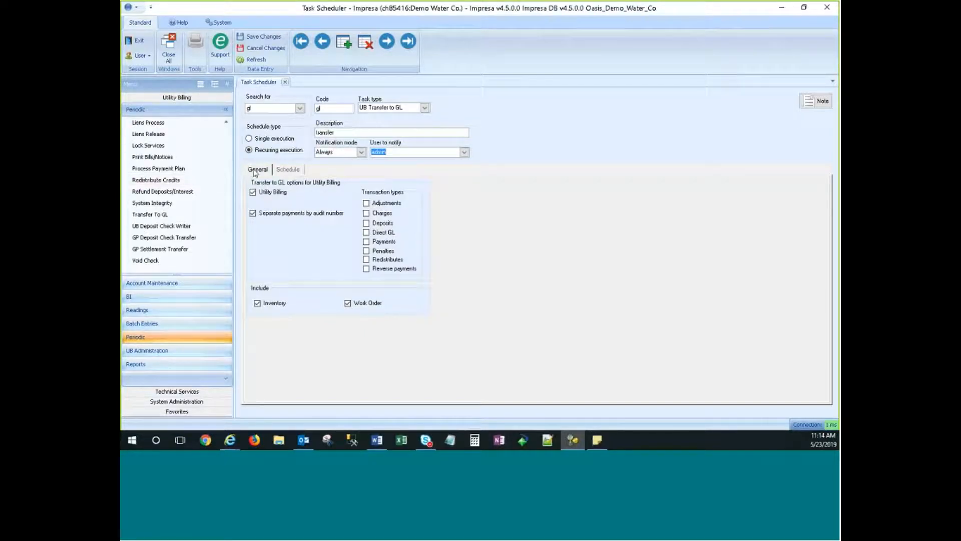
Tick Adjustments, Redistributes and Penalties, then start cancelling the new task.
{"action": "left_click", "coordinate": [254, 173]}
{"action": "left_click", "coordinate": [253, 215]}
{"action": "left_click", "coordinate": [366, 260]}
{"action": "left_click", "coordinate": [366, 251]}
{"action": "left_click", "coordinate": [265, 47]}
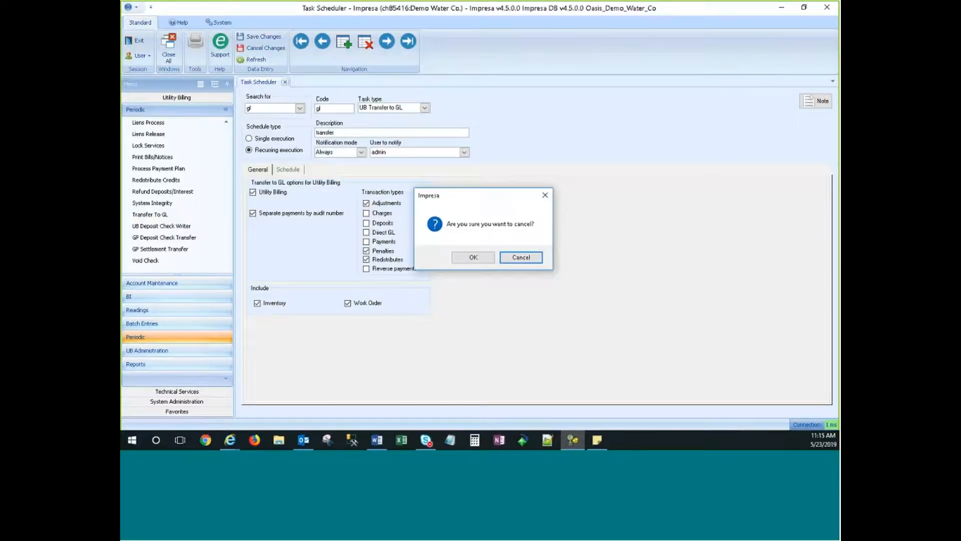
Discard the transfer draft and a blank new record.
{"action": "left_click", "coordinate": [465, 256]}
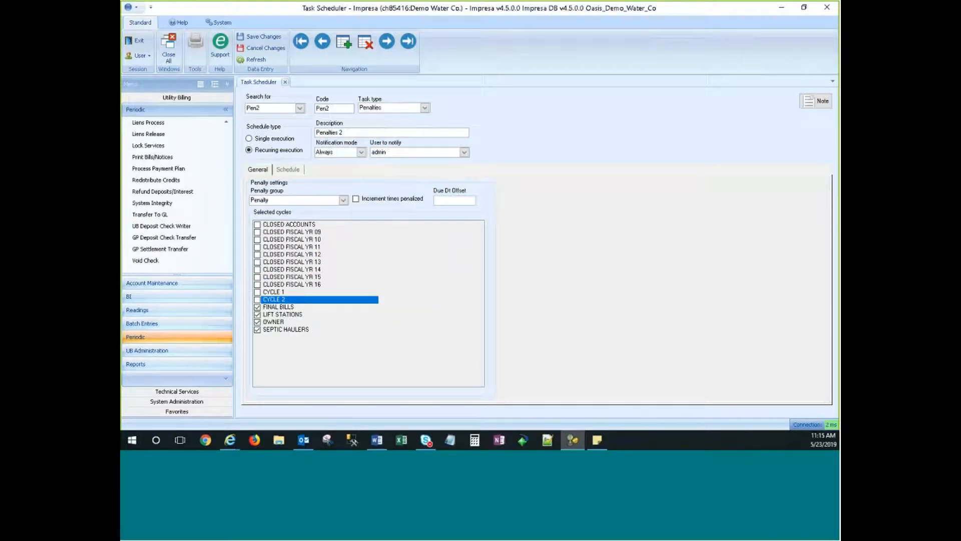
{"action": "left_click", "coordinate": [344, 42]}
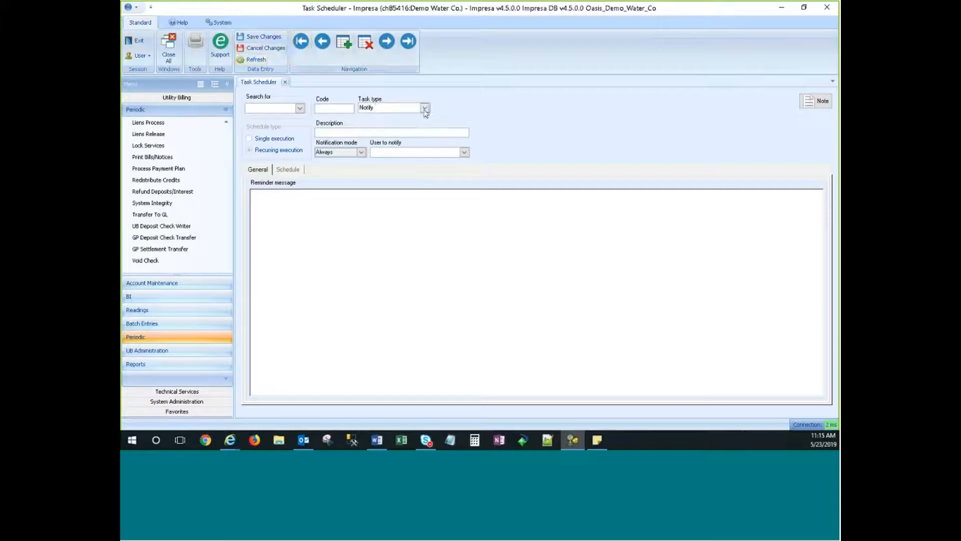
{"action": "left_click", "coordinate": [261, 48]}
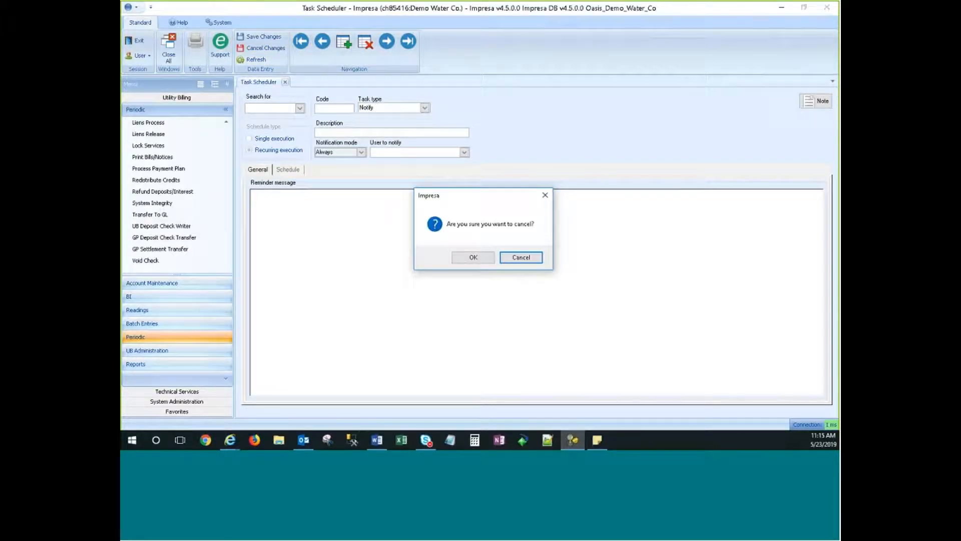
{"action": "left_click", "coordinate": [473, 257]}
Load the CAQ task, make it recurring with all process options checked, then close the scheduler.
{"action": "left_click", "coordinate": [300, 108]}
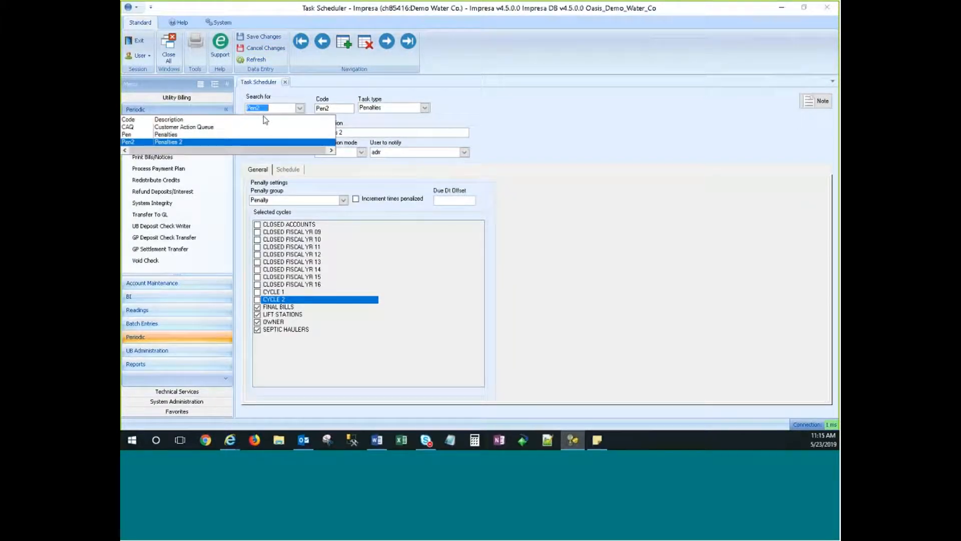
{"action": "left_click", "coordinate": [206, 126]}
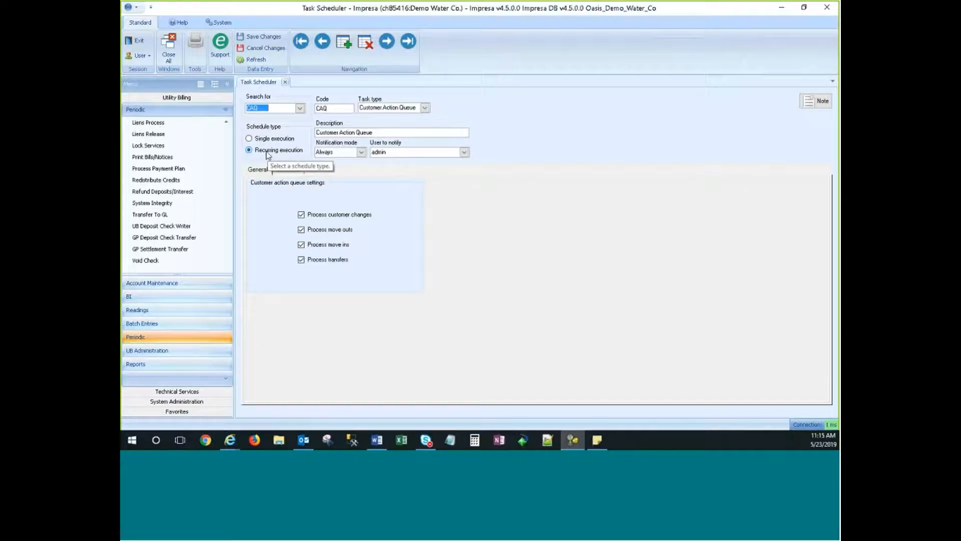
{"action": "left_click", "coordinate": [267, 152]}
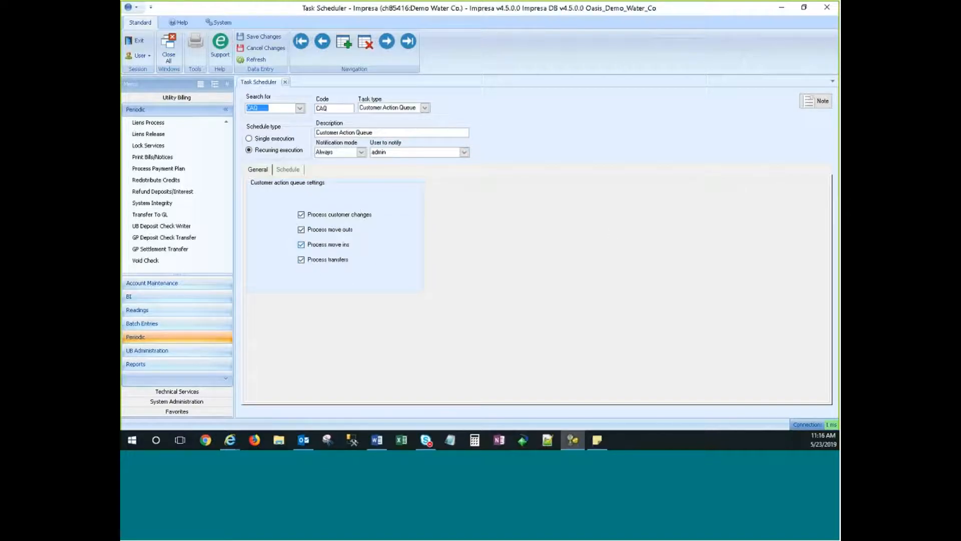
{"action": "left_click", "coordinate": [281, 112]}
{"action": "left_click", "coordinate": [301, 214]}
{"action": "left_click", "coordinate": [301, 230]}
{"action": "left_click", "coordinate": [301, 230]}
{"action": "left_click", "coordinate": [301, 215]}
{"action": "left_click", "coordinate": [285, 82]}
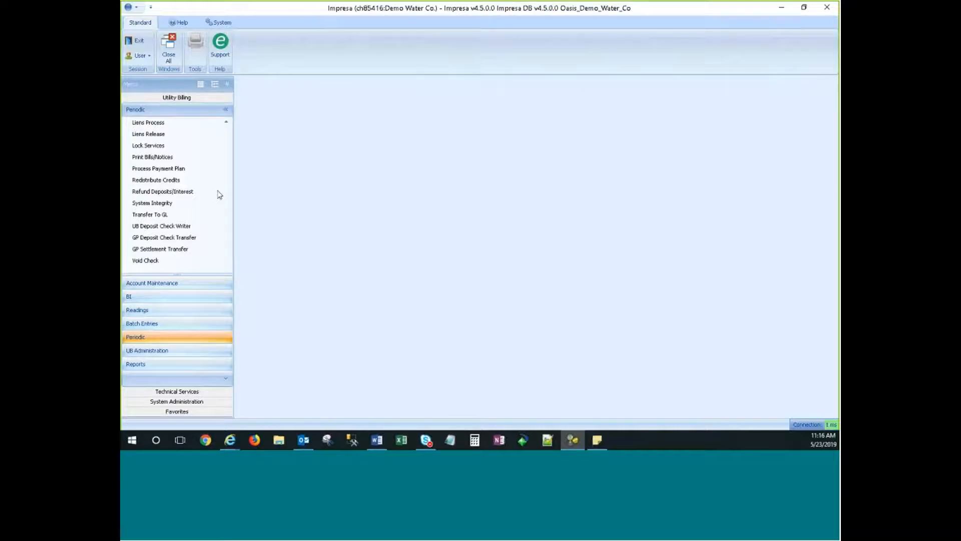
In the Word guide, review the Action Queue and Action Queue Manager lines.
{"action": "key", "text": "alt+Tab"}
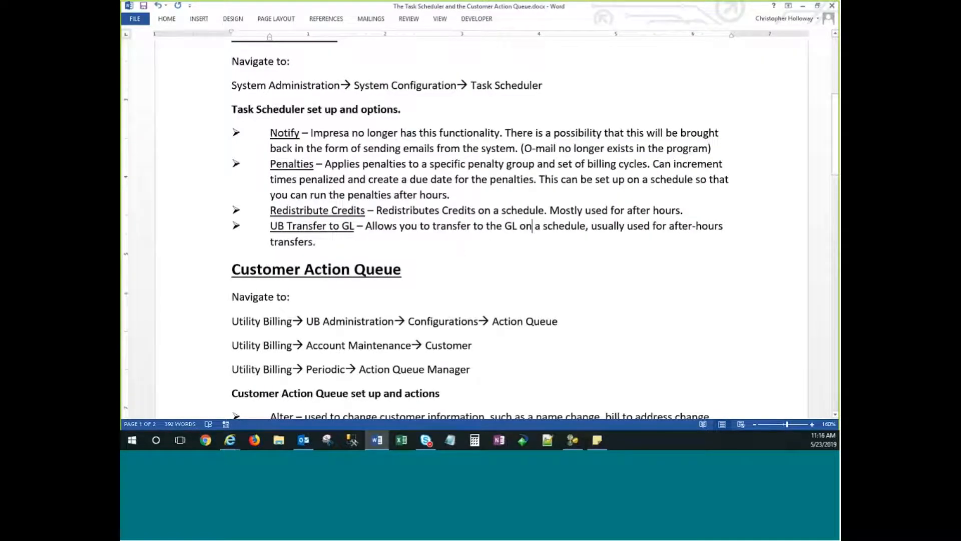
{"action": "scroll", "coordinate": [297, 161], "scroll_direction": "down", "scroll_amount": 4}
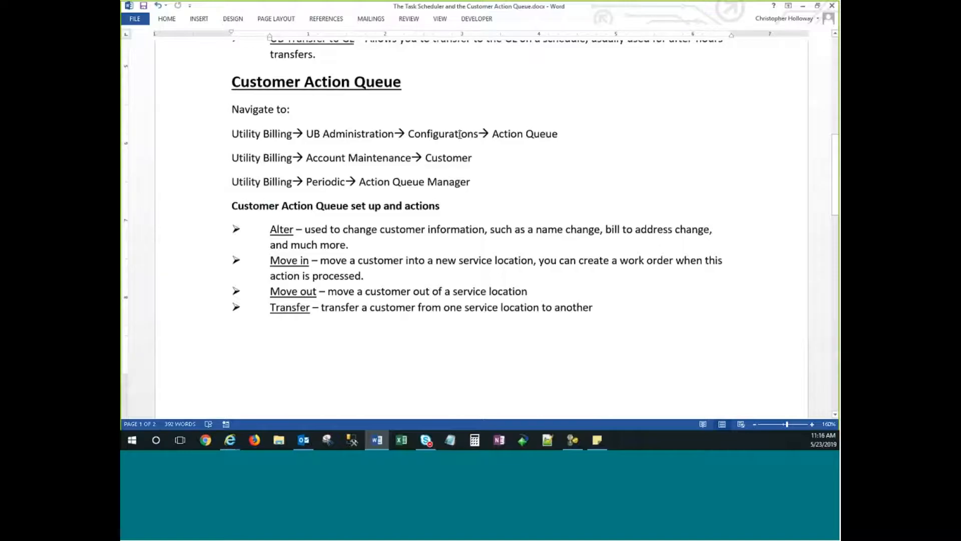
{"action": "left_click_drag", "start_coordinate": [492, 134], "coordinate": [567, 142]}
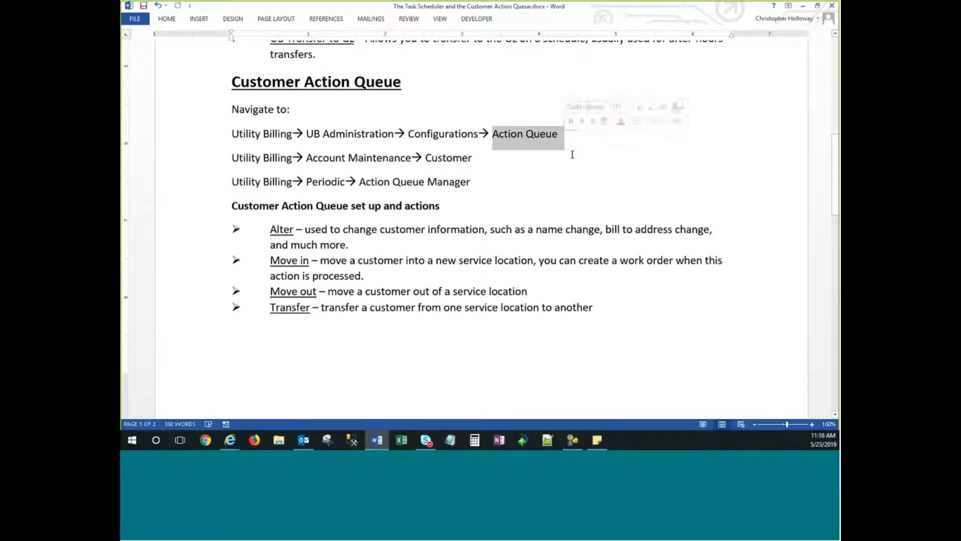
{"action": "left_click", "coordinate": [569, 156]}
{"action": "scroll", "coordinate": [375, 269], "scroll_direction": "down", "scroll_amount": 7}
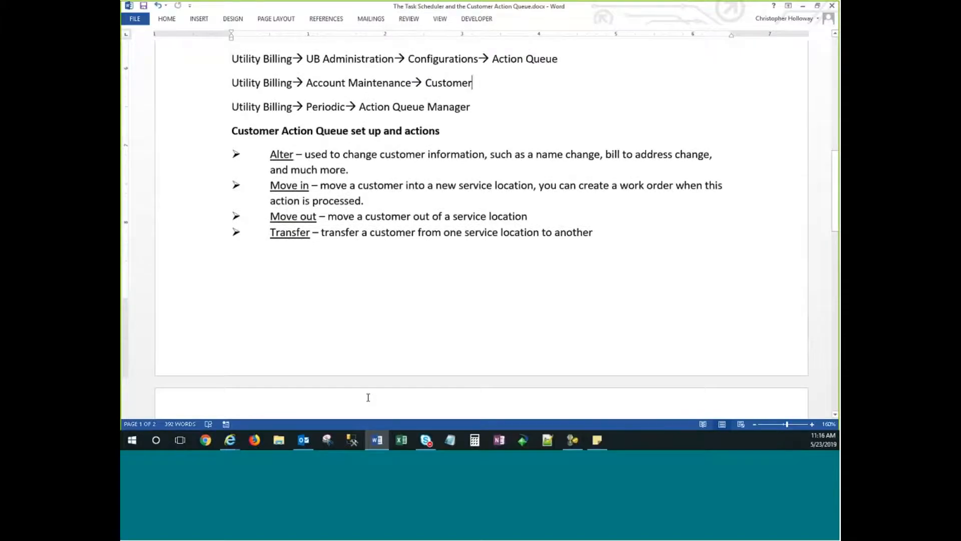
{"action": "scroll", "coordinate": [368, 397], "scroll_direction": "up", "scroll_amount": 7}
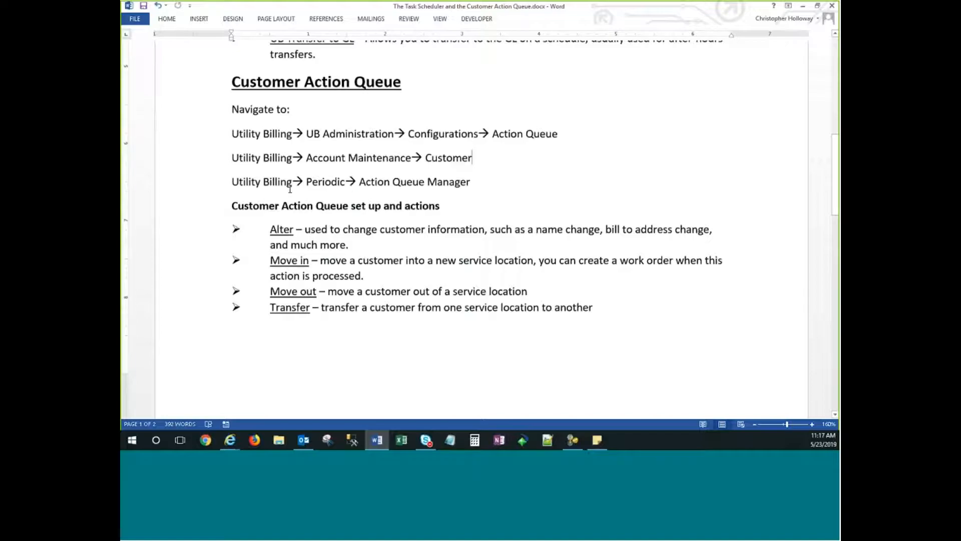
{"action": "left_click", "coordinate": [476, 182]}
Highlight the Account Maintenance path step and the word Alter in the guide.
{"action": "scroll", "coordinate": [483, 186], "scroll_direction": "down", "scroll_amount": 3}
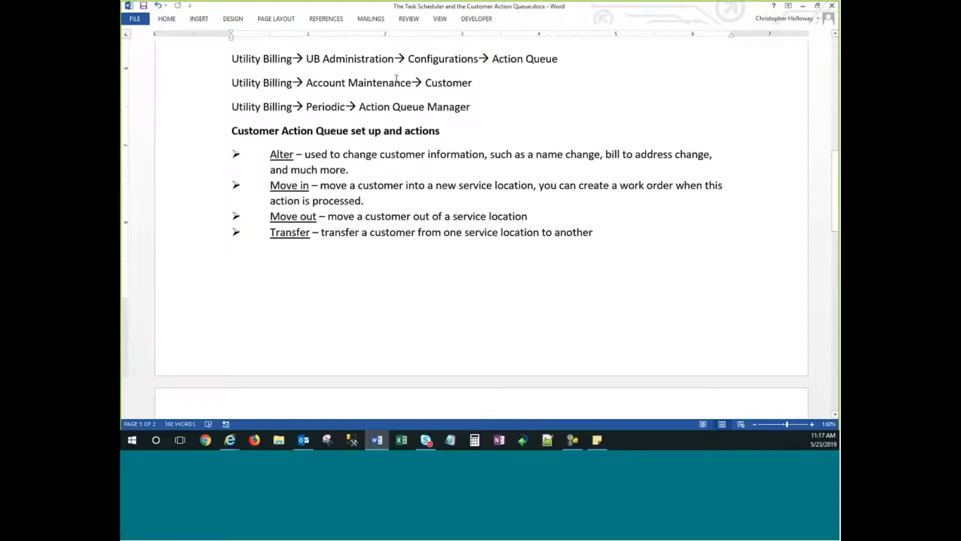
{"action": "left_click_drag", "start_coordinate": [306, 82], "coordinate": [433, 82]}
{"action": "left_click", "coordinate": [478, 87]}
{"action": "double_click", "coordinate": [281, 155]}
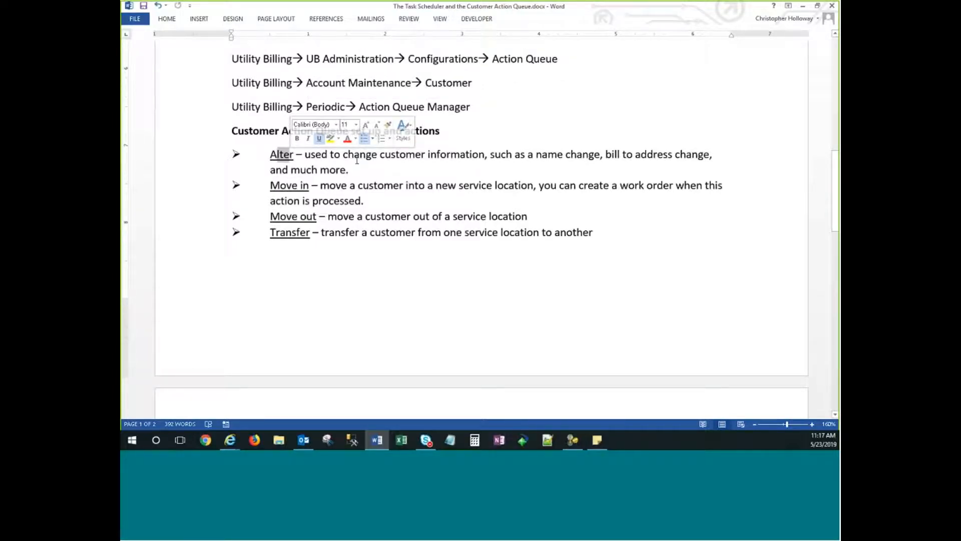
{"action": "left_click", "coordinate": [356, 155]}
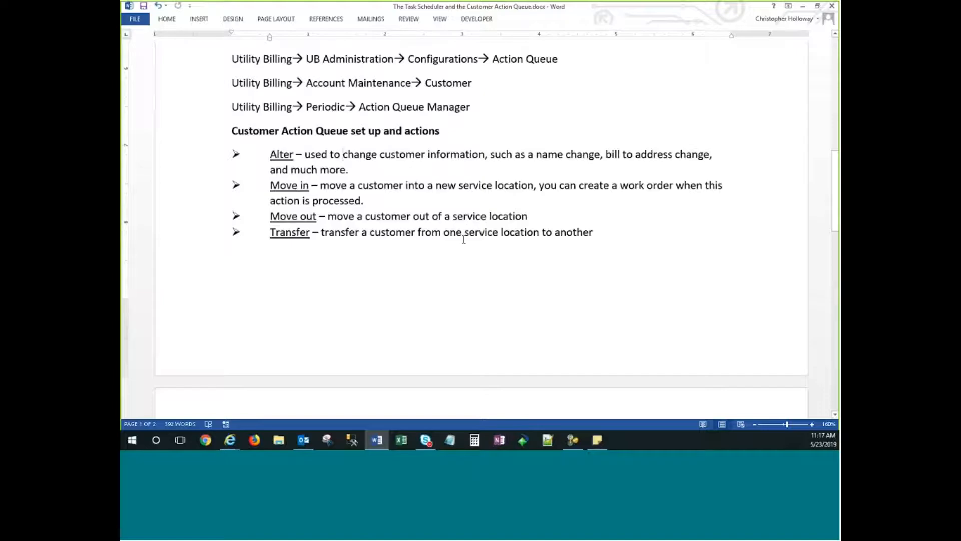
Review the Queue Default Configurations heading on page 2, then minimize Word.
{"action": "scroll", "coordinate": [447, 306], "scroll_direction": "down", "scroll_amount": 5}
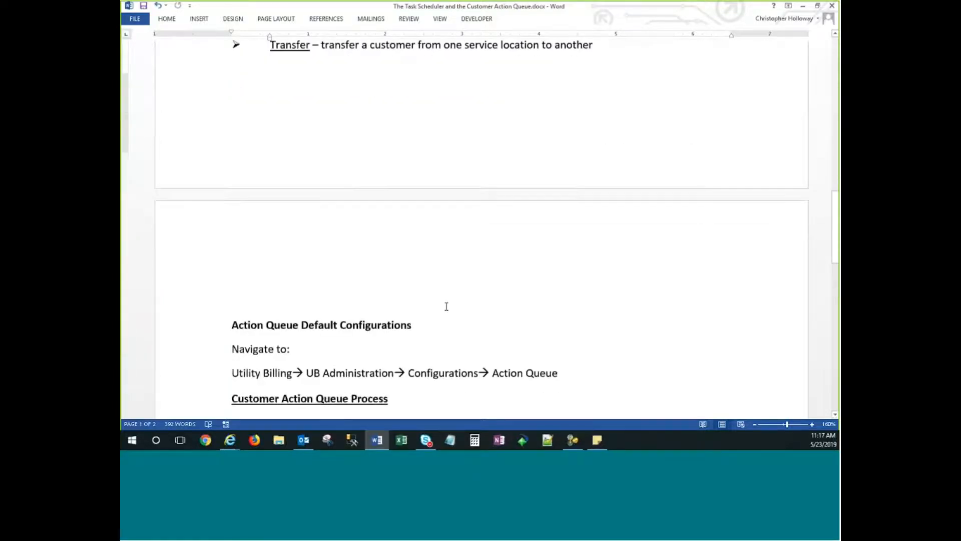
{"action": "scroll", "coordinate": [444, 304], "scroll_direction": "down", "scroll_amount": 3}
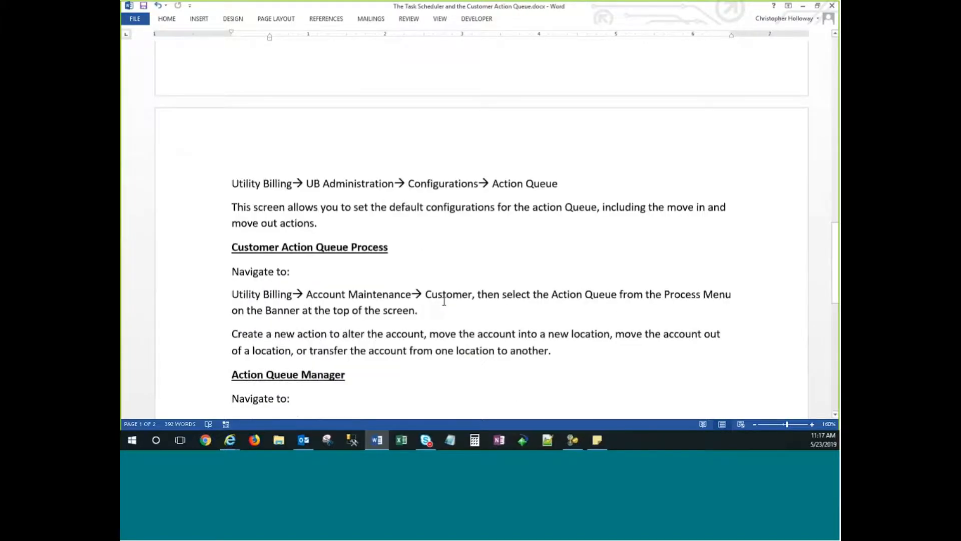
{"action": "left_click_drag", "start_coordinate": [274, 98], "coordinate": [369, 101]}
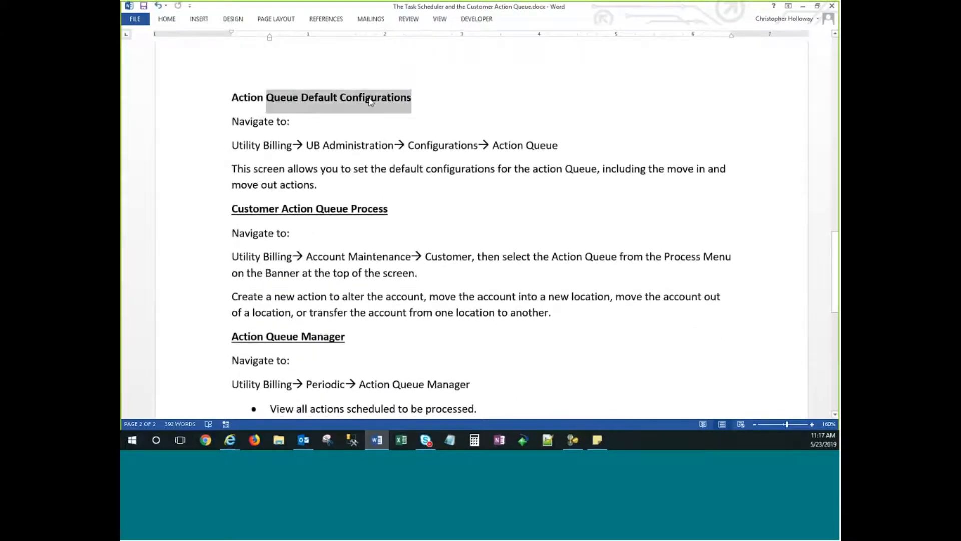
{"action": "left_click", "coordinate": [442, 102]}
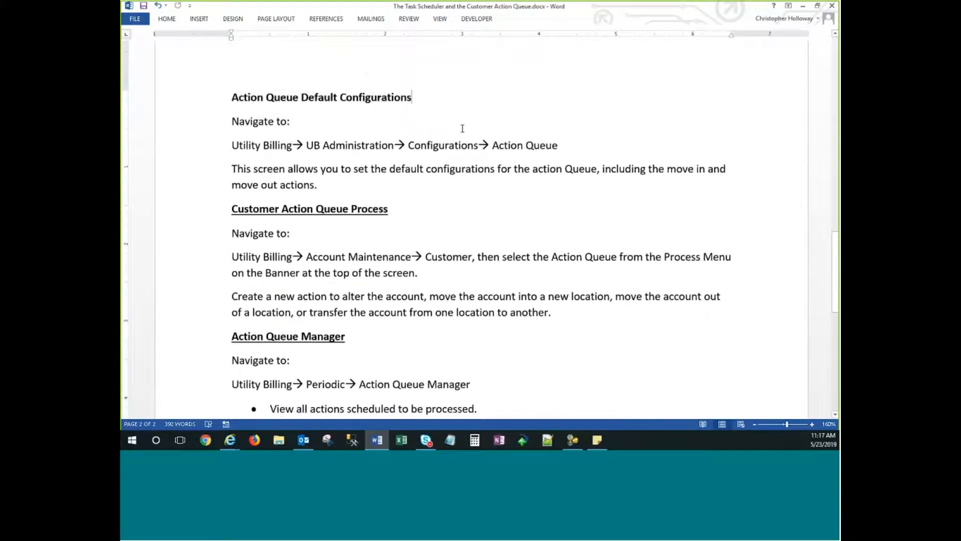
{"action": "double_click", "coordinate": [410, 145]}
{"action": "left_click", "coordinate": [559, 144]}
{"action": "left_click", "coordinate": [803, 6]}
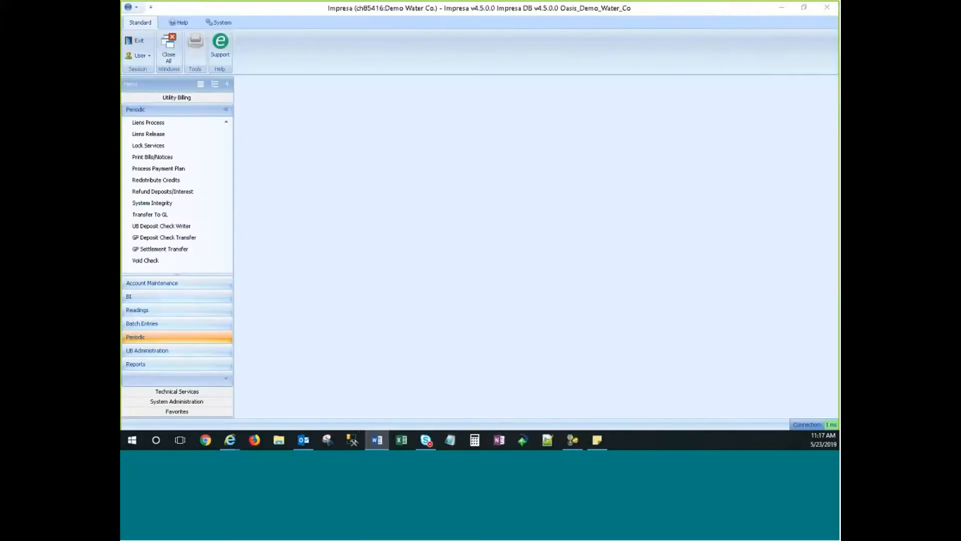
Open UB Administration > Configurations on its Action Queue tab.
{"action": "left_click", "coordinate": [141, 353]}
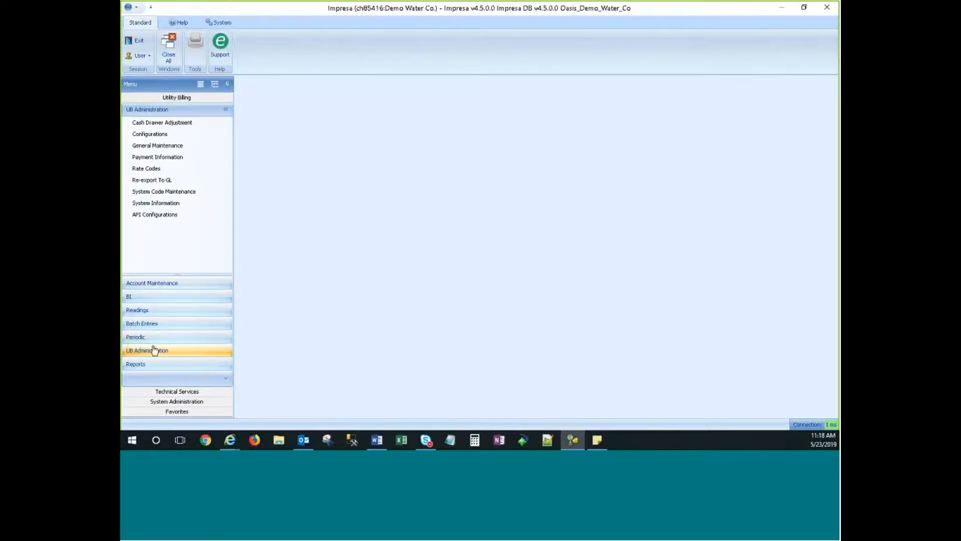
{"action": "left_click", "coordinate": [150, 135]}
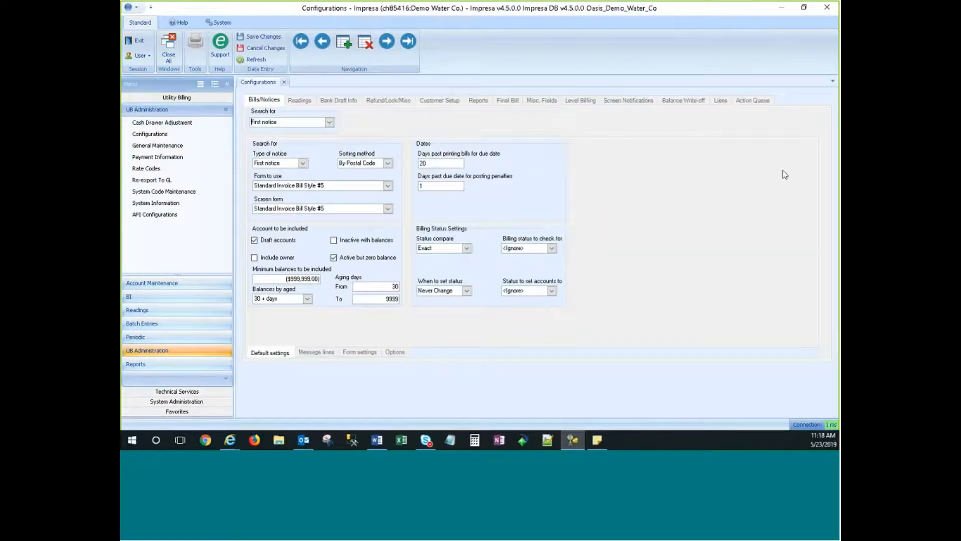
{"action": "left_click", "coordinate": [753, 101]}
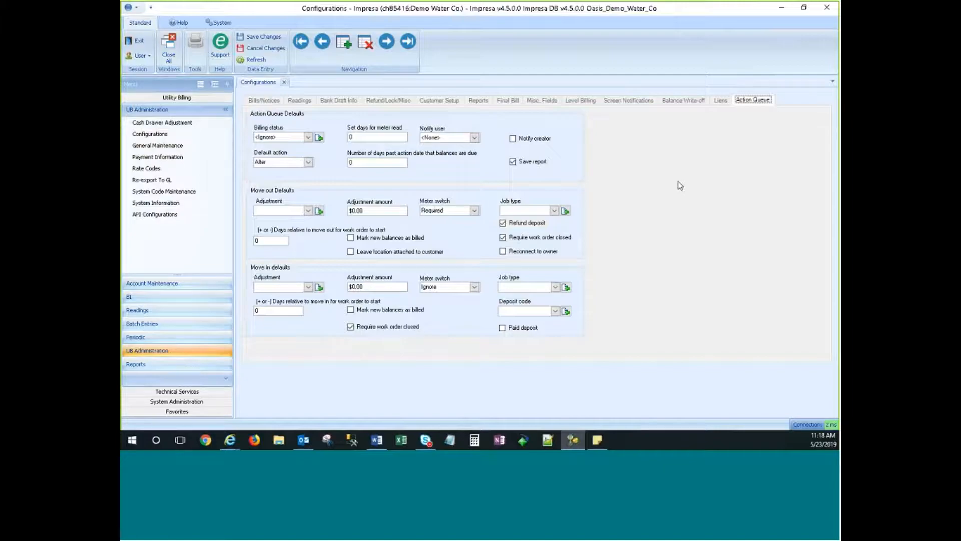
{"action": "left_click", "coordinate": [308, 137]}
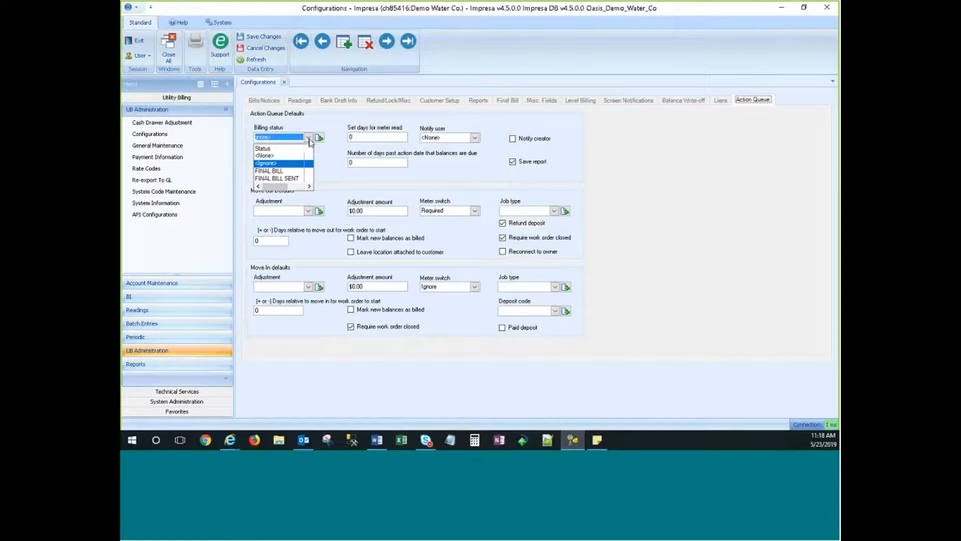
{"action": "left_click", "coordinate": [309, 138]}
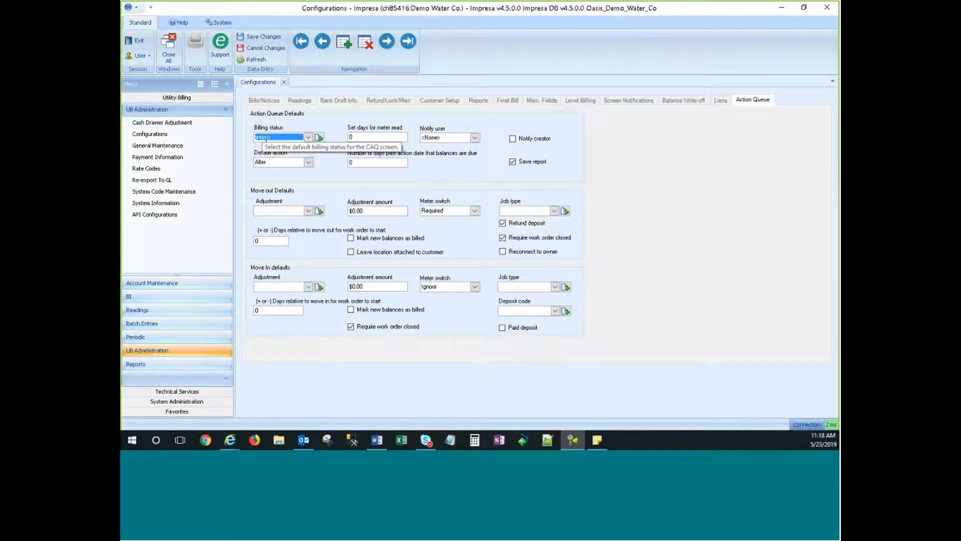
{"action": "left_click", "coordinate": [309, 138]}
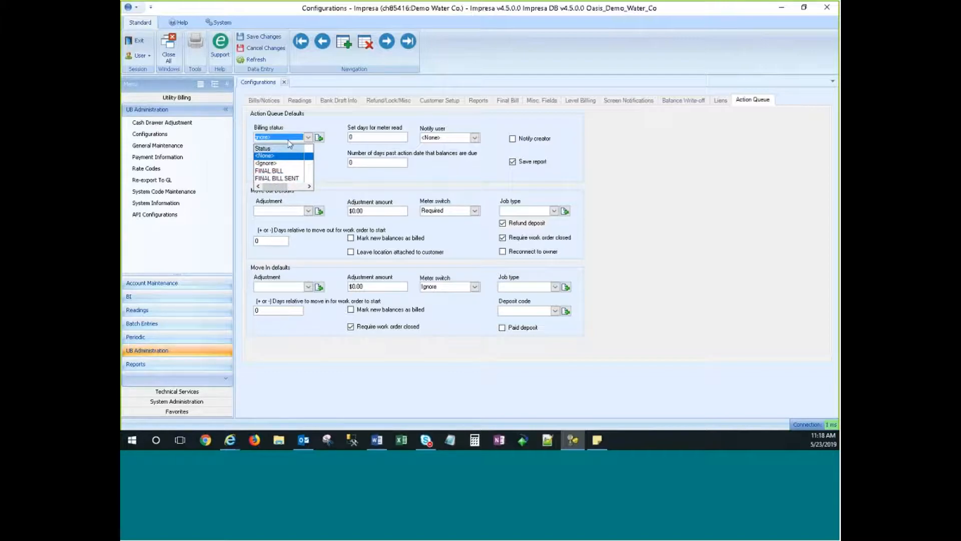
{"action": "left_click", "coordinate": [334, 158]}
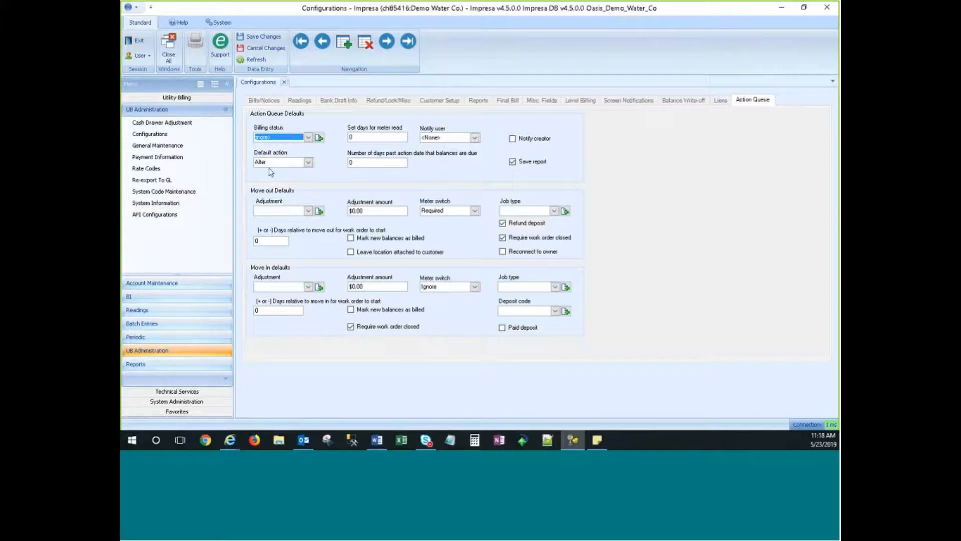
{"action": "left_click", "coordinate": [297, 162]}
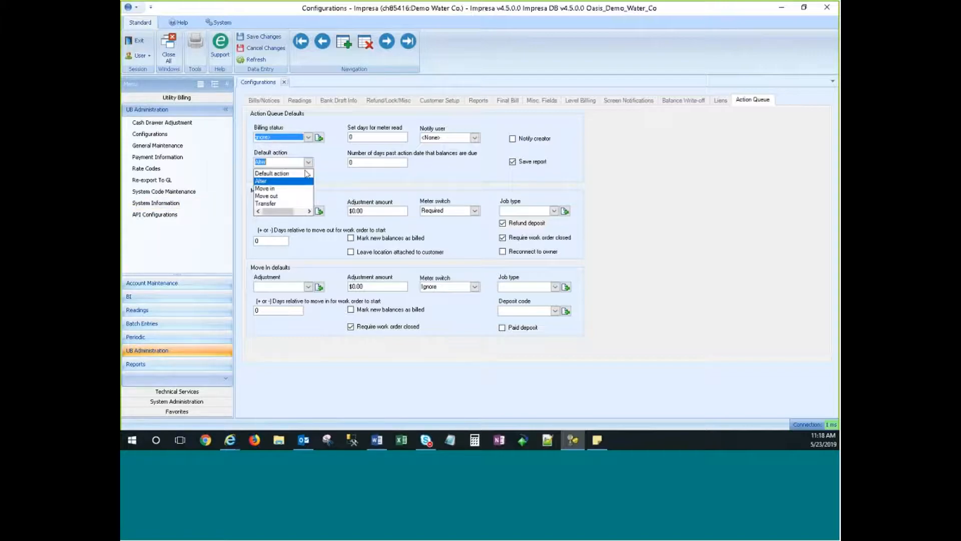
{"action": "left_click", "coordinate": [284, 190]}
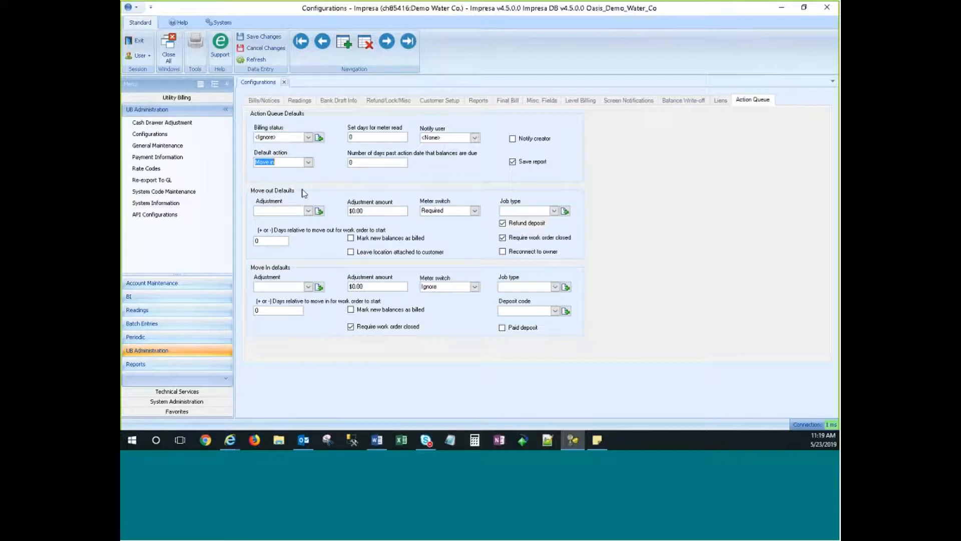
{"action": "left_click", "coordinate": [313, 165]}
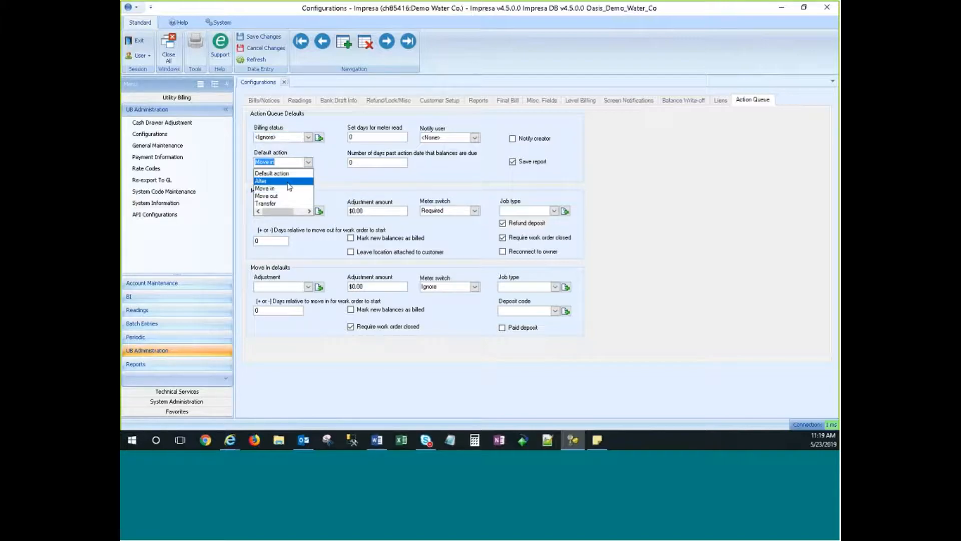
{"action": "left_click", "coordinate": [285, 182]}
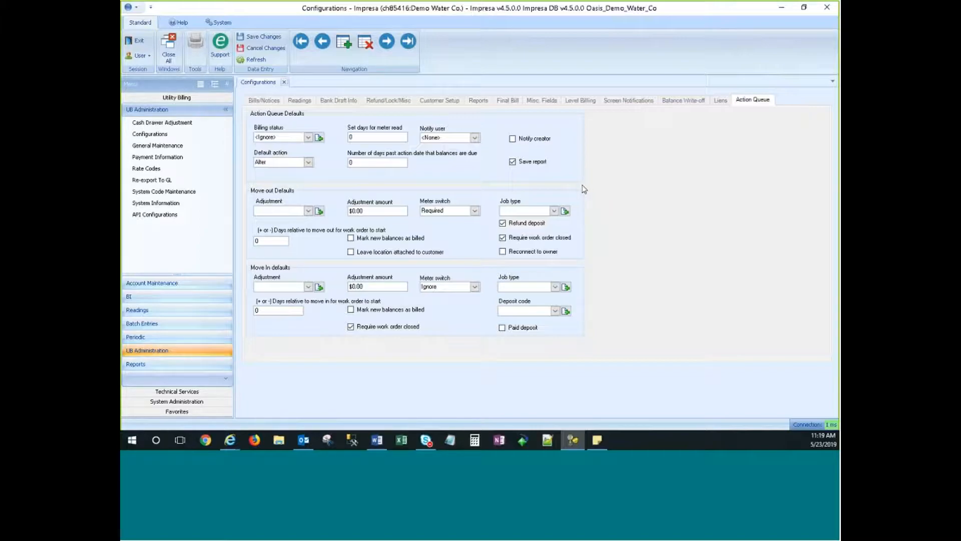
{"action": "left_click", "coordinate": [384, 140]}
{"action": "left_click", "coordinate": [370, 162]}
{"action": "left_click_drag", "start_coordinate": [372, 162], "coordinate": [357, 164]}
{"action": "left_click", "coordinate": [374, 164]}
{"action": "left_click_drag", "start_coordinate": [369, 162], "coordinate": [436, 163]}
{"action": "left_click", "coordinate": [475, 211]}
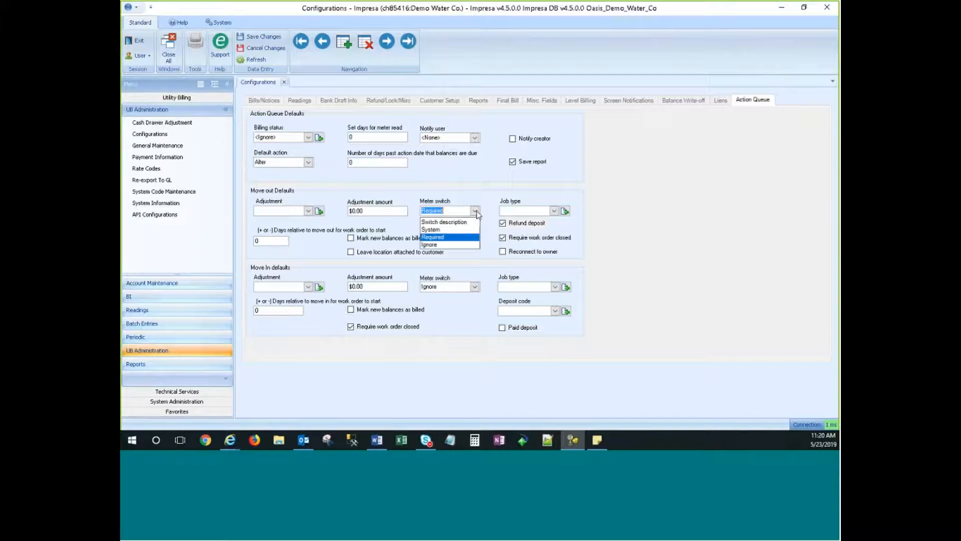
{"action": "left_click", "coordinate": [476, 211]}
{"action": "left_click", "coordinate": [477, 211]}
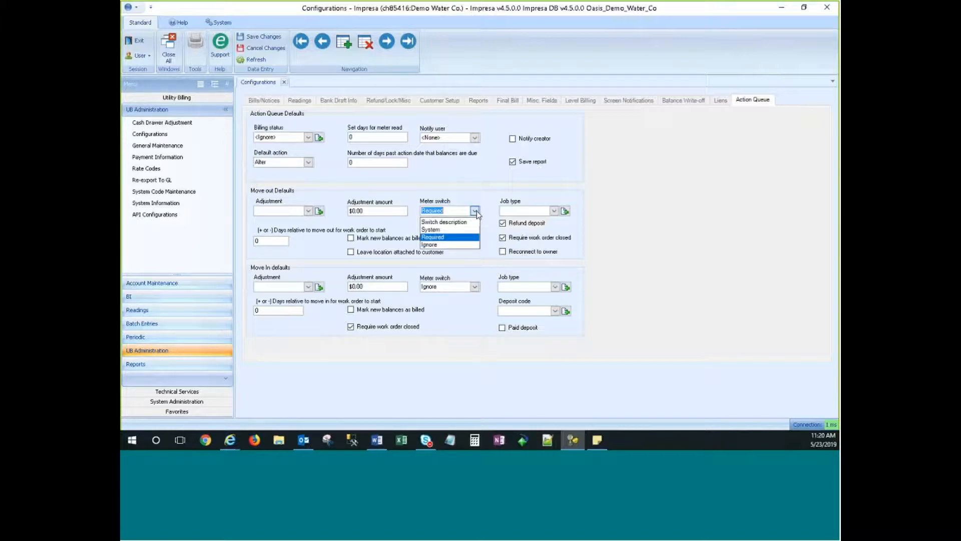
{"action": "left_click", "coordinate": [439, 236]}
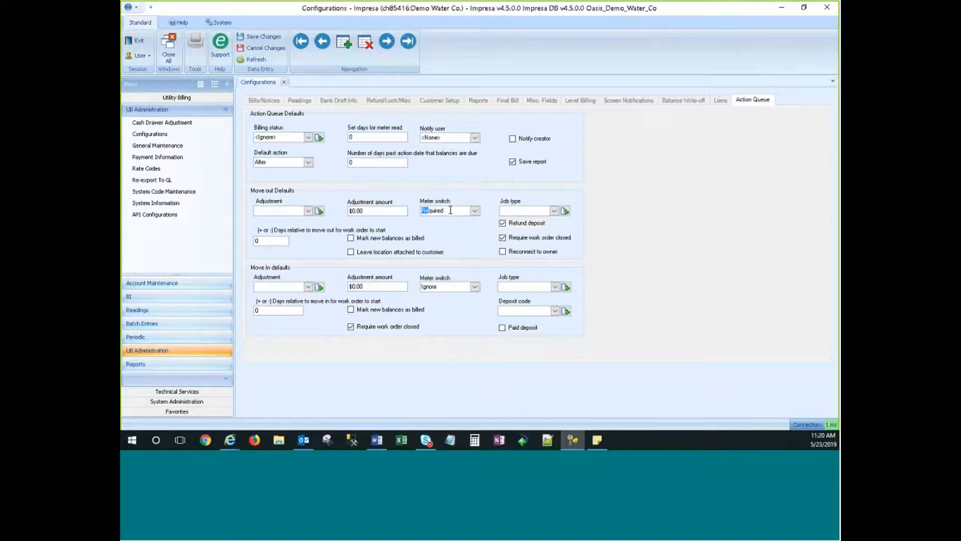
{"action": "left_click", "coordinate": [451, 210]}
{"action": "left_click", "coordinate": [657, 219]}
{"action": "left_click", "coordinate": [554, 210]}
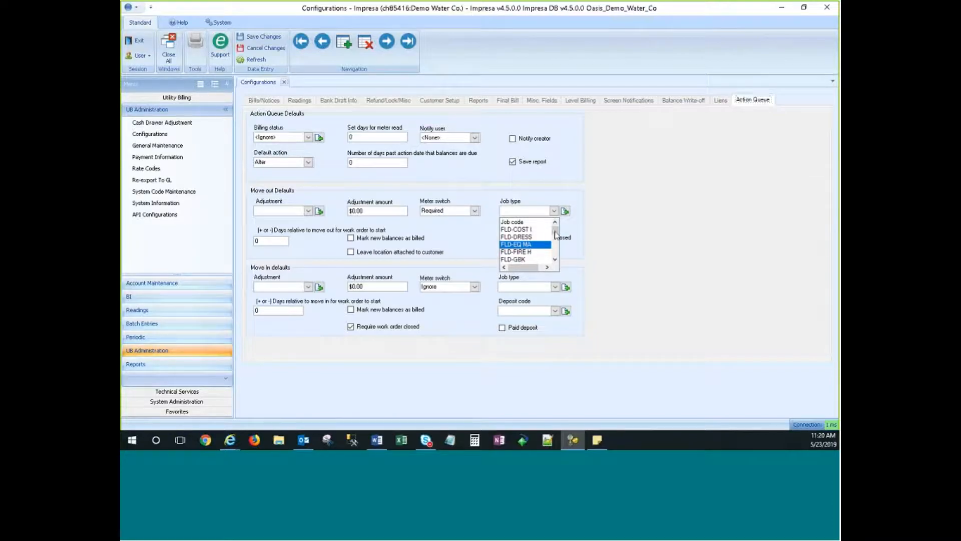
{"action": "mouse_move", "coordinate": [556, 231]}
{"action": "left_mouse_down"}
{"action": "mouse_move", "coordinate": [556, 242]}
{"action": "mouse_move", "coordinate": [558, 231]}
{"action": "left_mouse_up"}
{"action": "left_click", "coordinate": [555, 211]}
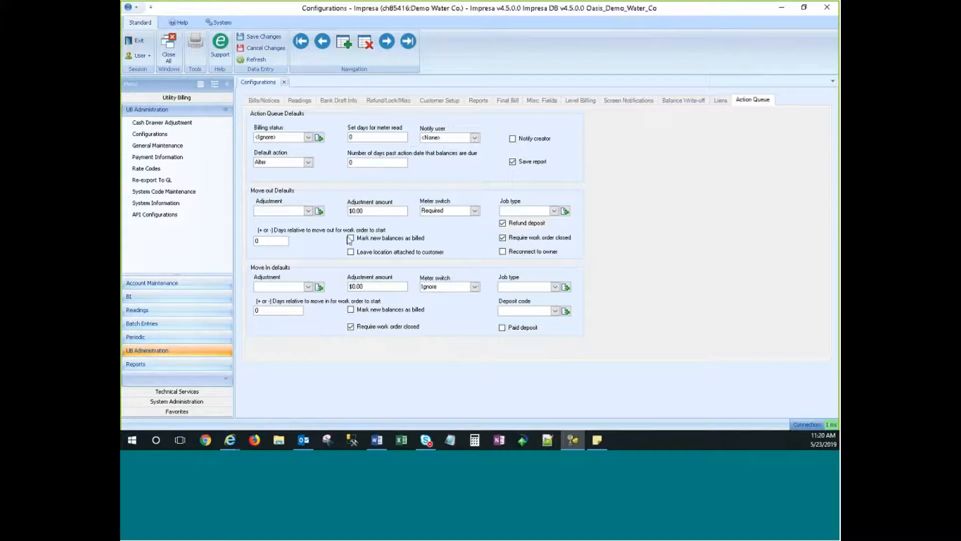
{"action": "left_click", "coordinate": [666, 182]}
Close the Configurations document tab.
{"action": "left_click", "coordinate": [264, 82]}
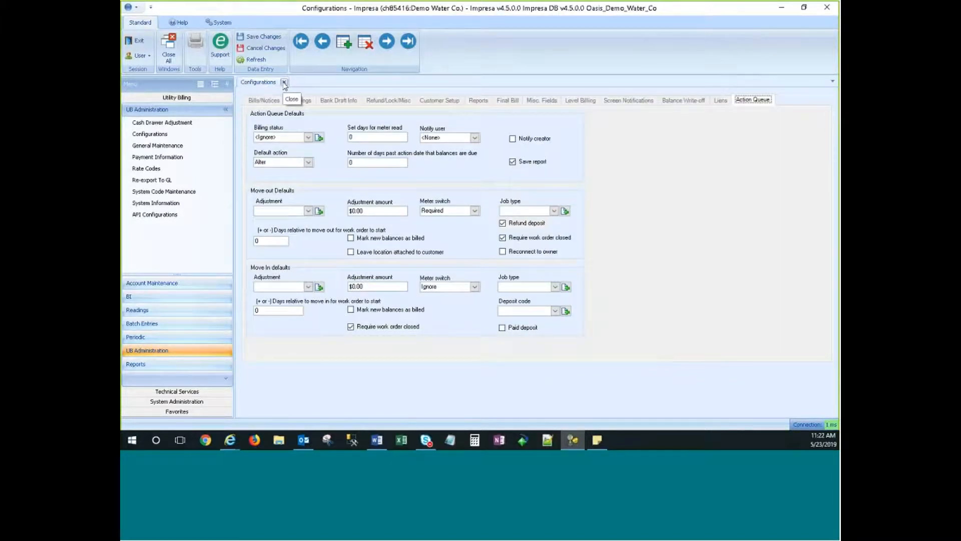
{"action": "left_click", "coordinate": [284, 82]}
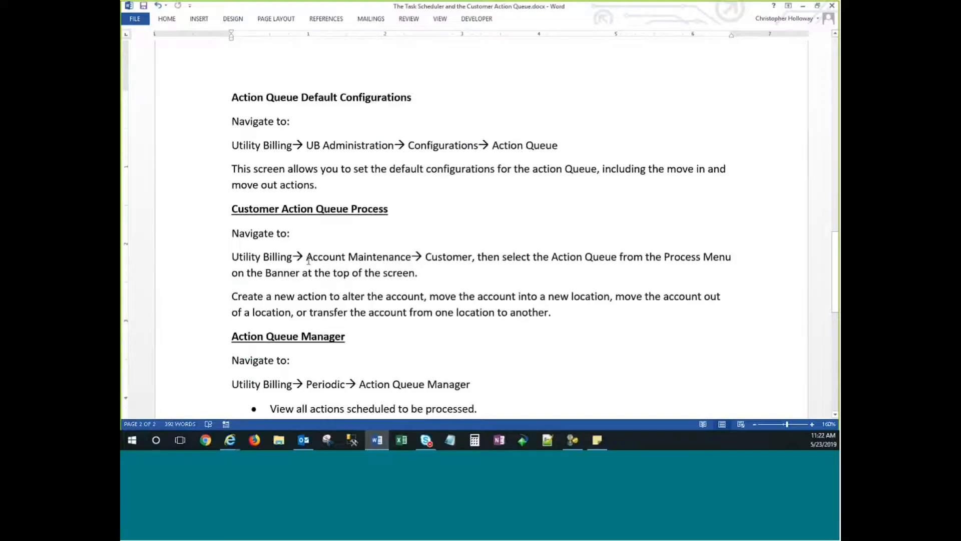
Read the Word guide's Action Queue Manager notes, then return to Impresa.
{"action": "scroll", "coordinate": [321, 265], "scroll_direction": "down", "scroll_amount": 3}
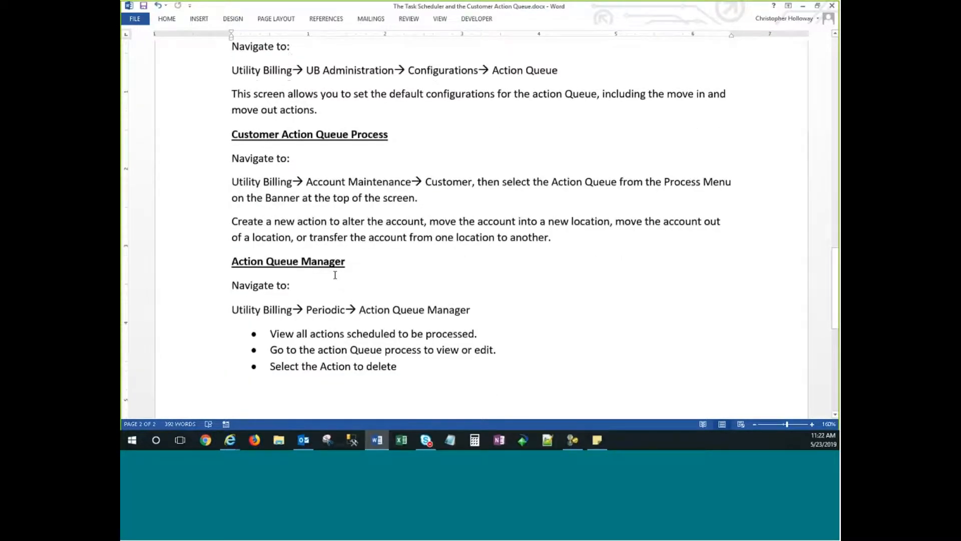
{"action": "scroll", "coordinate": [592, 172], "scroll_direction": "down", "scroll_amount": 3}
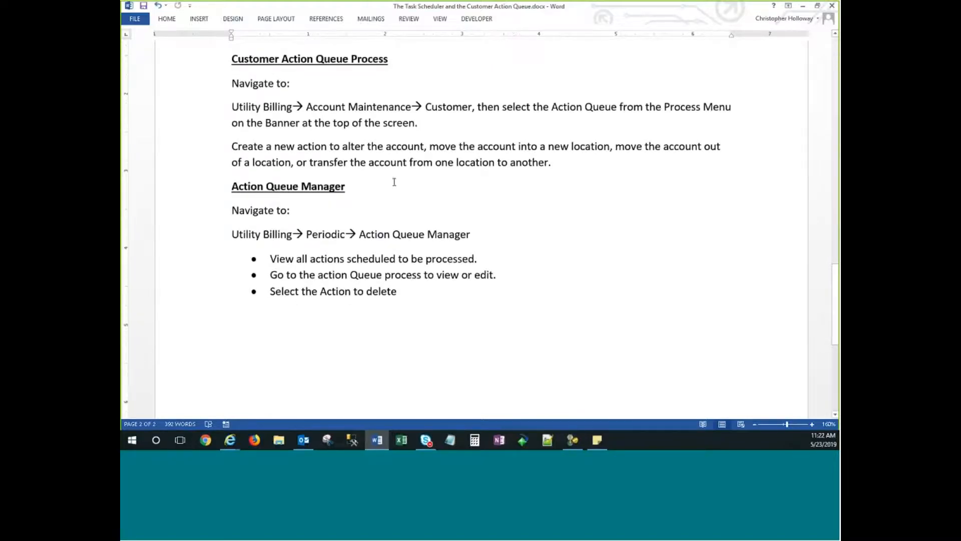
{"action": "scroll", "coordinate": [406, 197], "scroll_direction": "up", "scroll_amount": 1}
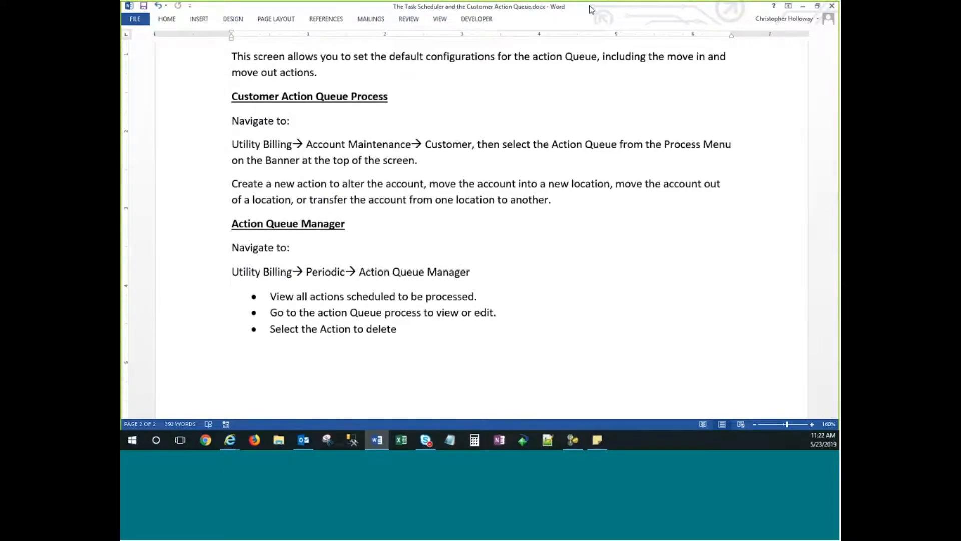
{"action": "key", "text": "alt+Tab"}
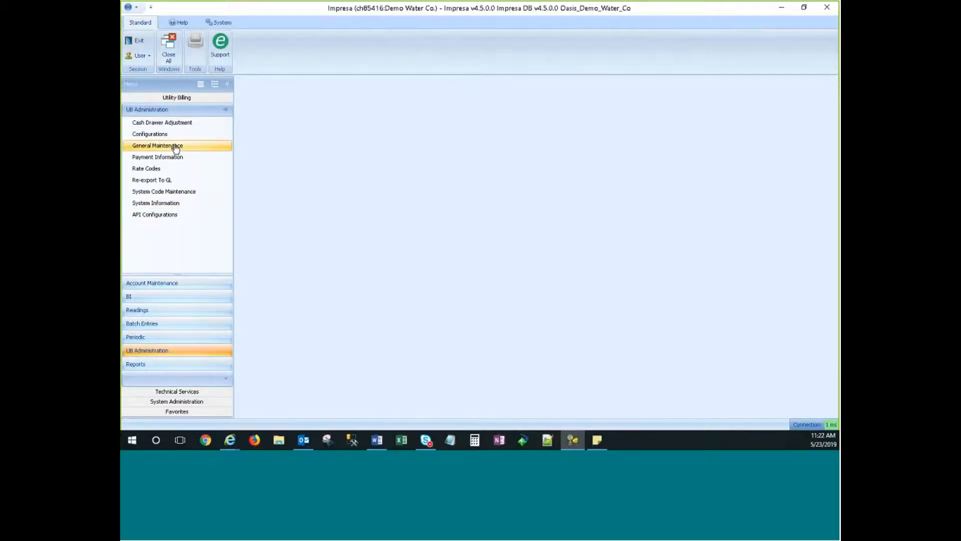
Load the Customer screen via Account Maintenance, then bring the Word guide back to the front.
{"action": "left_click", "coordinate": [157, 283]}
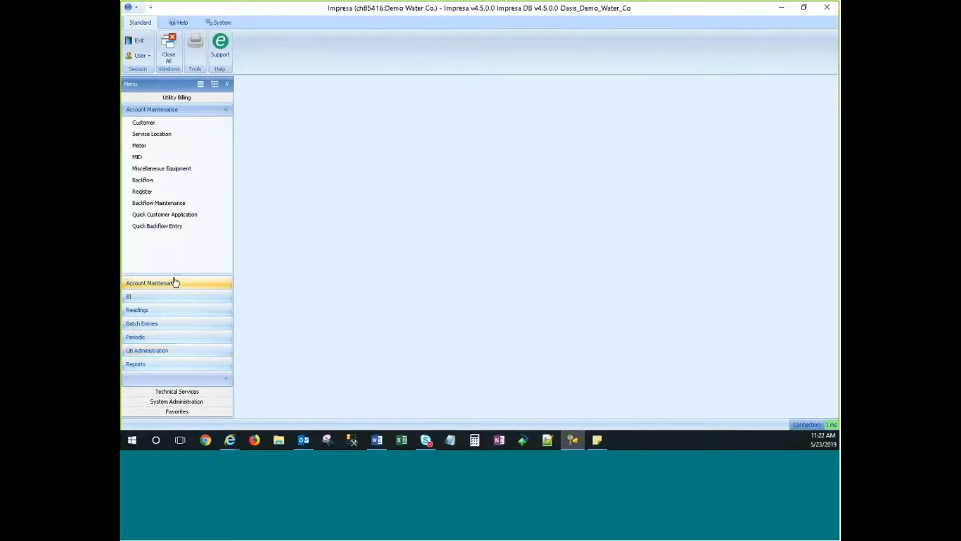
{"action": "left_click", "coordinate": [144, 123]}
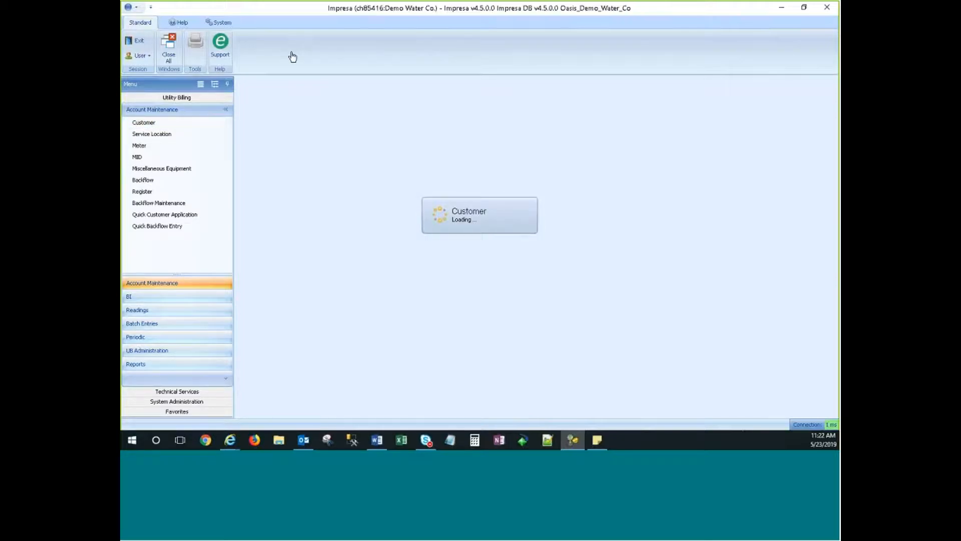
{"action": "key", "text": "alt+Tab"}
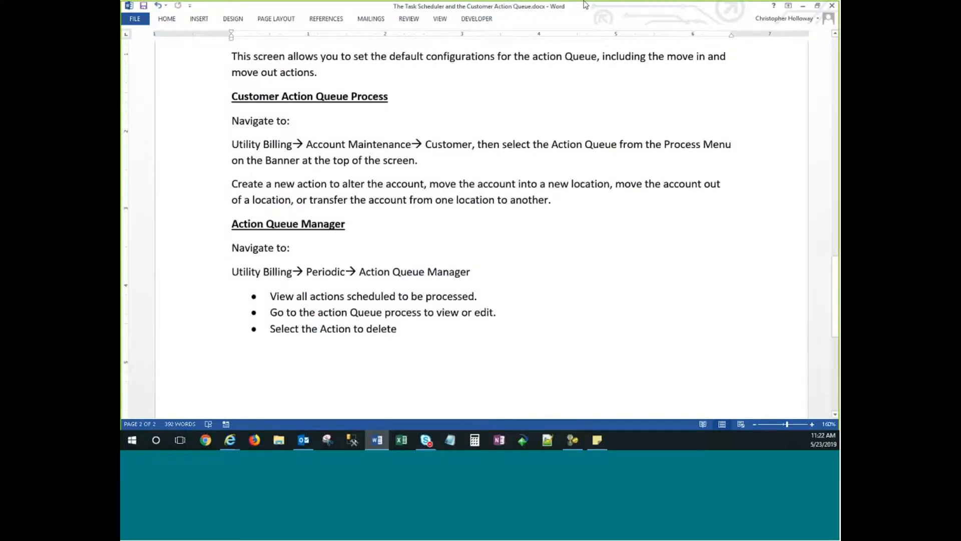
Review the guide's Action Queue move-in, move-out and transfer notes, then minimize Word.
{"action": "scroll", "coordinate": [549, 301], "scroll_direction": "up", "scroll_amount": 3}
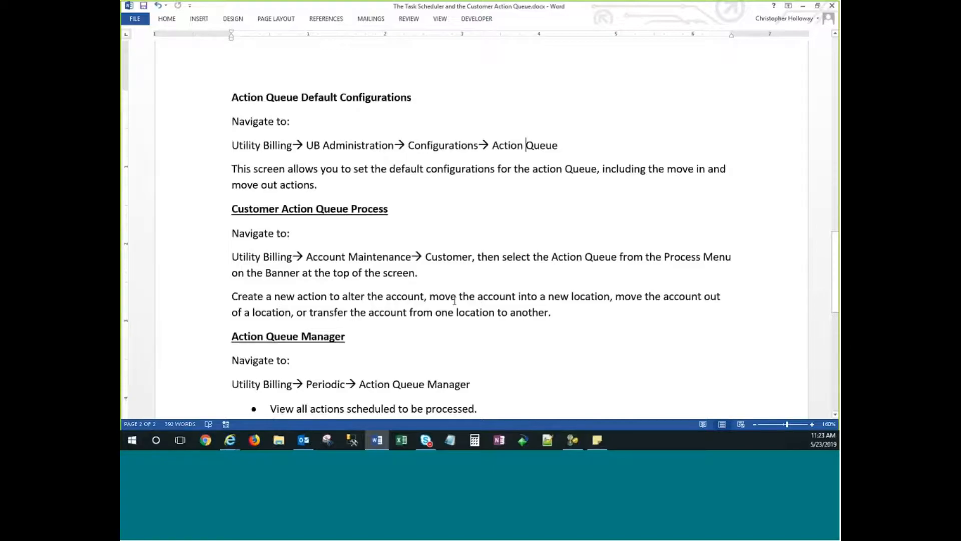
{"action": "left_click_drag", "start_coordinate": [465, 297], "coordinate": [552, 312]}
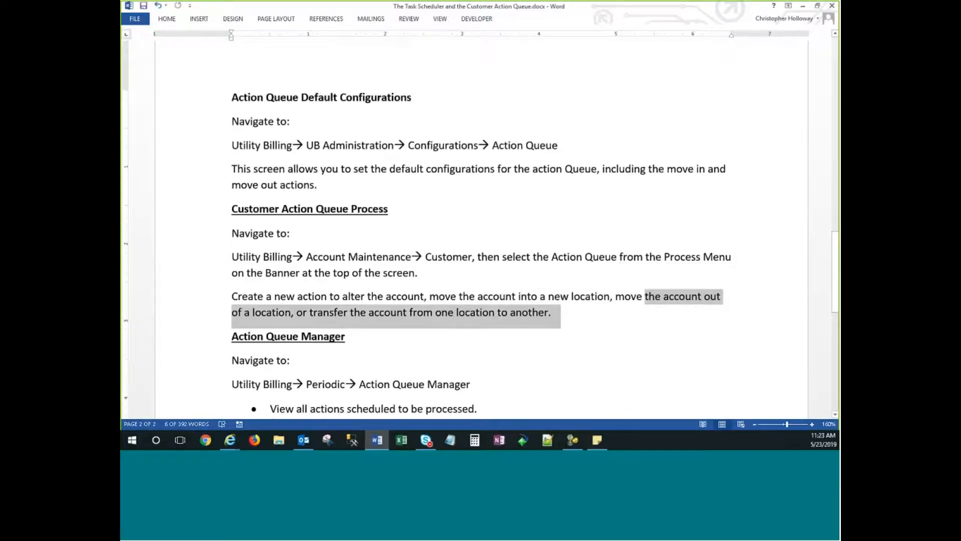
{"action": "left_click", "coordinate": [497, 324]}
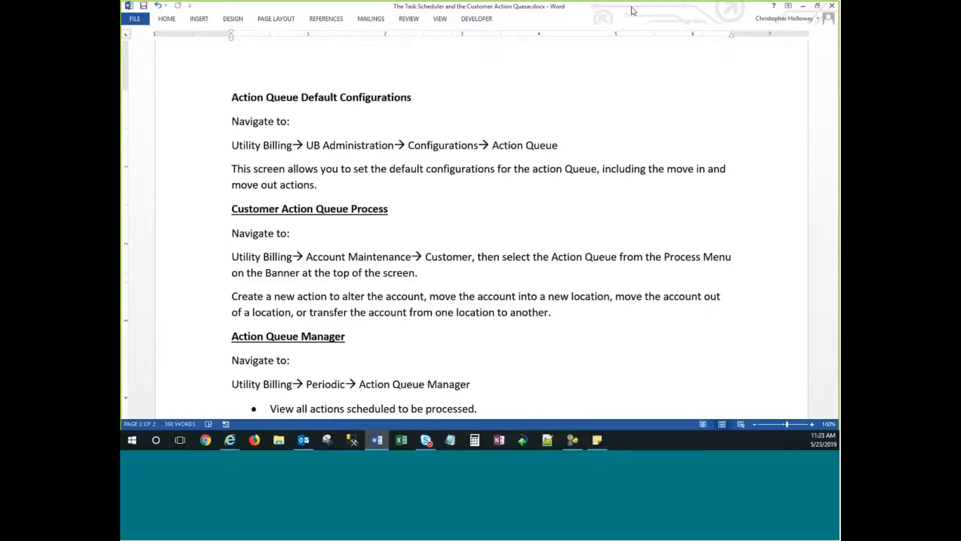
{"action": "left_click", "coordinate": [803, 6]}
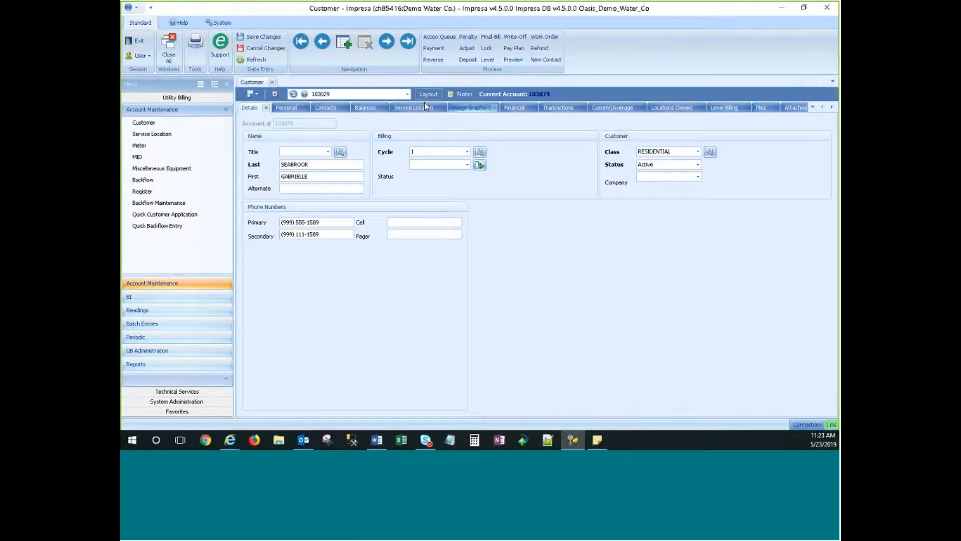
Load another active multifamily account from the lookup list filtered to status A.
{"action": "left_click", "coordinate": [408, 94]}
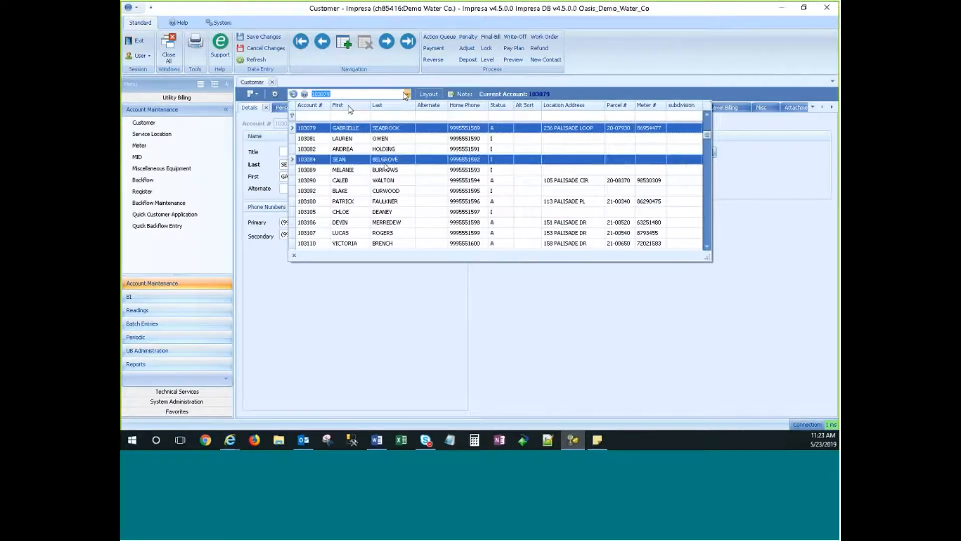
{"action": "left_click", "coordinate": [504, 116]}
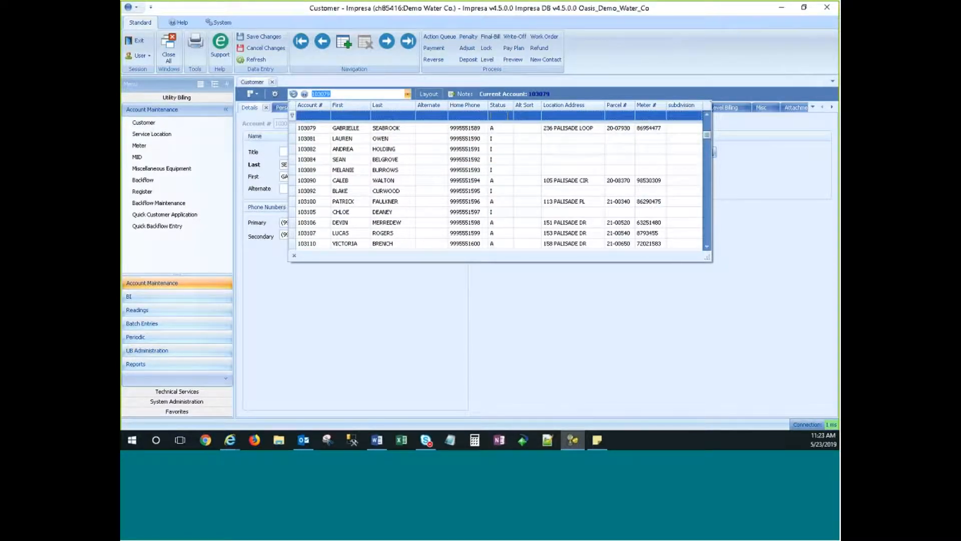
{"action": "type", "text": "A"}
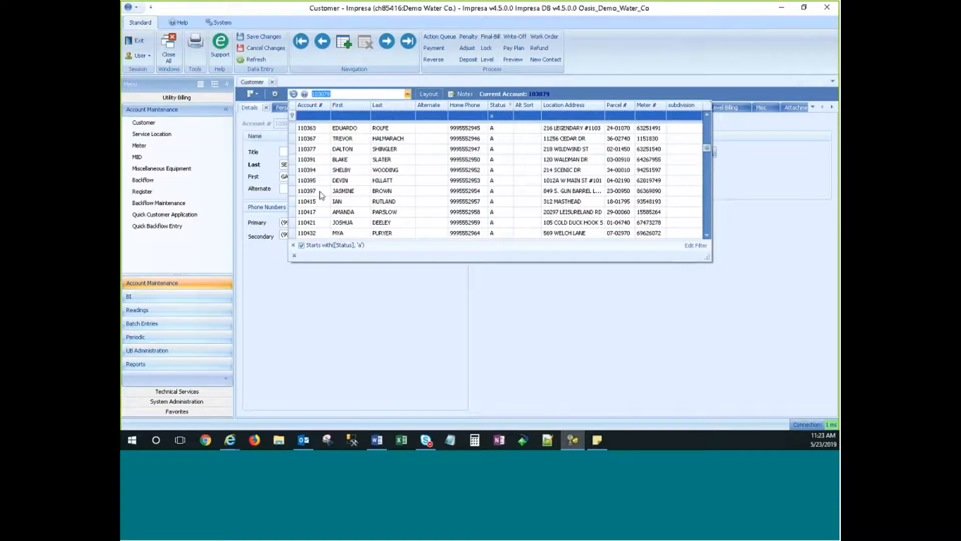
{"action": "left_click", "coordinate": [317, 190]}
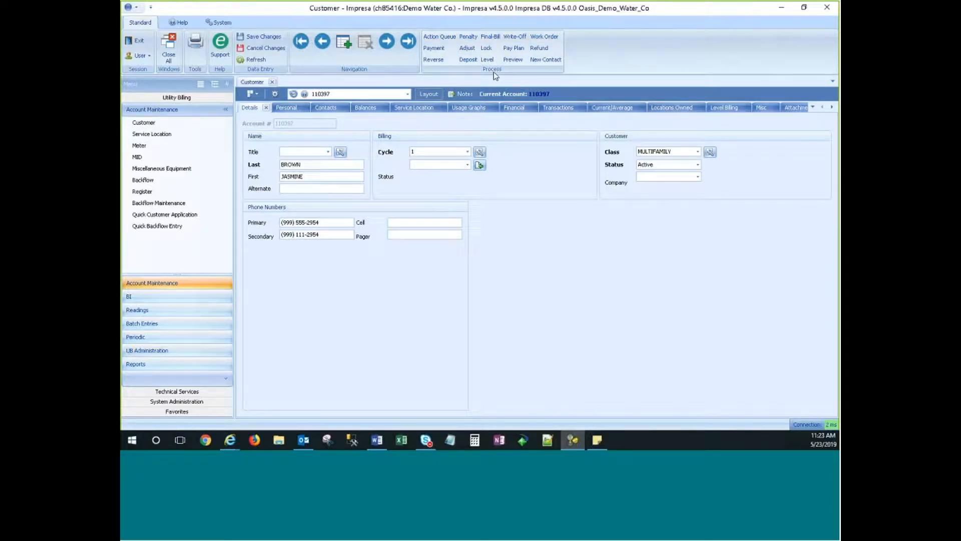
Open the customer's Action Queue and keep Alter as the action type.
{"action": "left_click", "coordinate": [439, 37]}
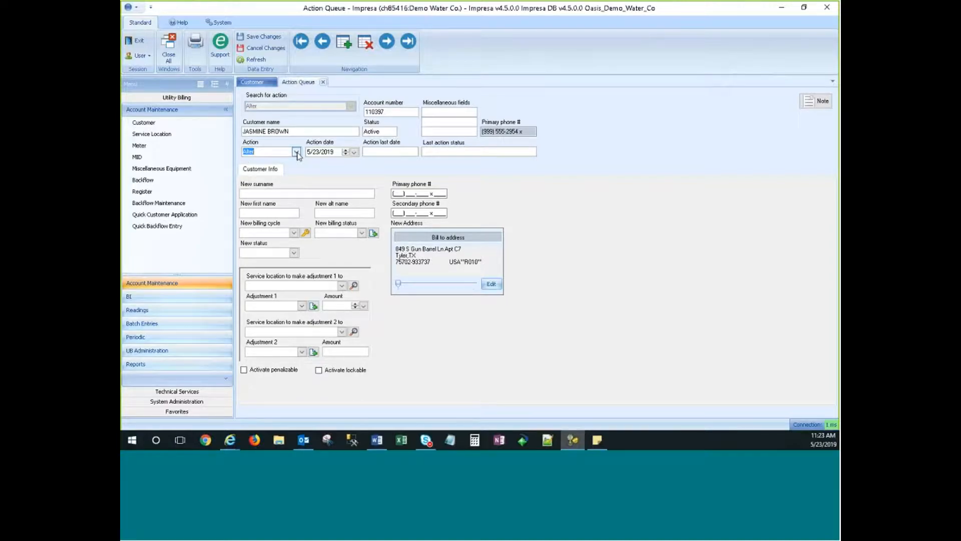
{"action": "left_click", "coordinate": [258, 152]}
{"action": "left_click", "coordinate": [298, 153]}
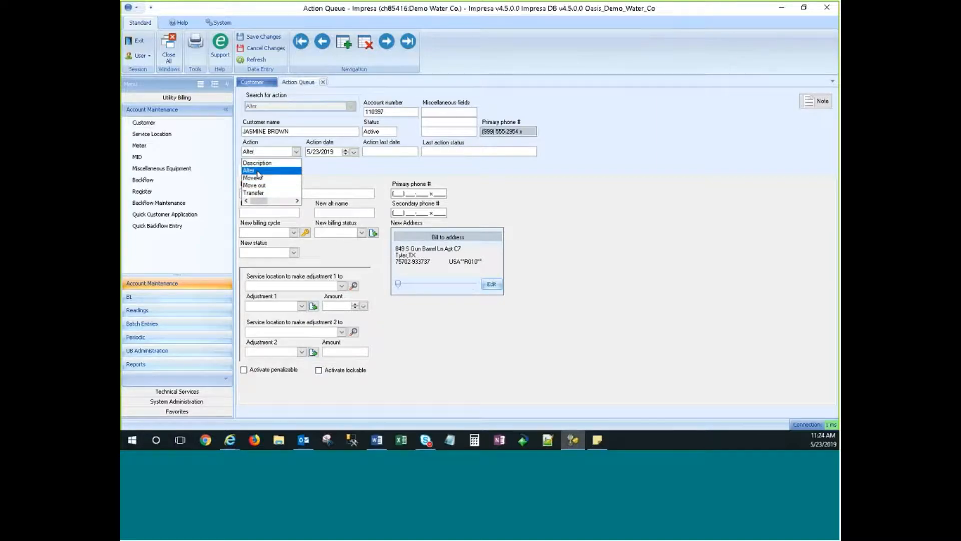
{"action": "left_click", "coordinate": [247, 171]}
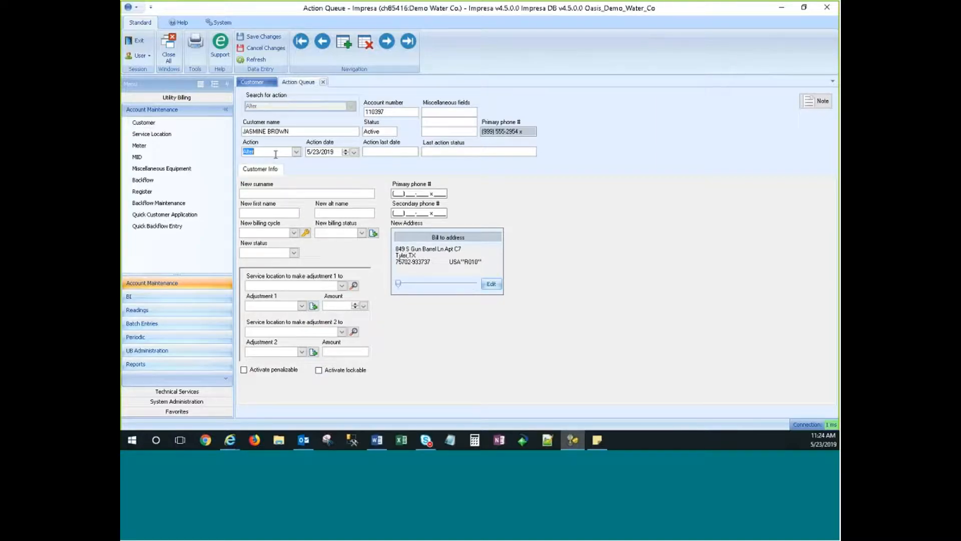
Inspect the Customer Info fields, selecting the primary phone and New surname fields.
{"action": "left_click", "coordinate": [264, 171]}
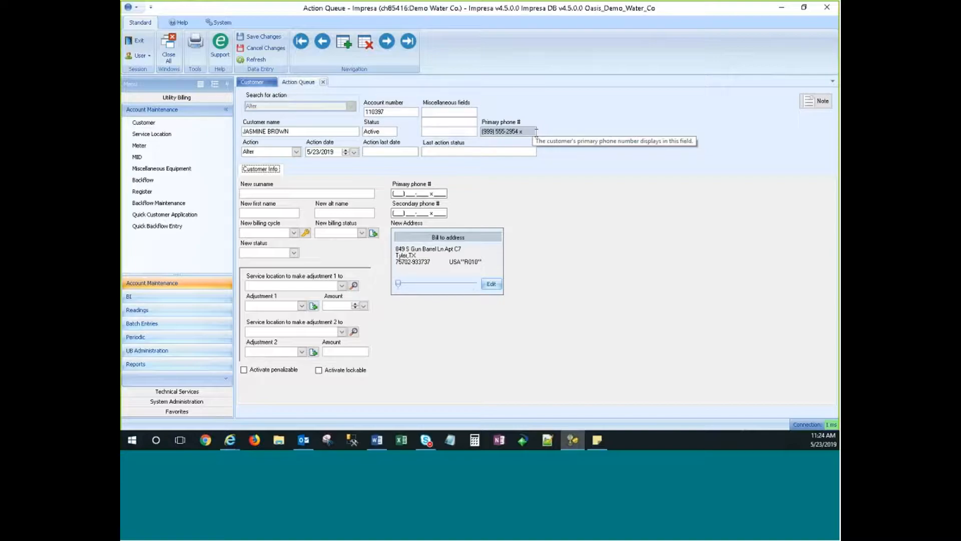
{"action": "left_click", "coordinate": [402, 194]}
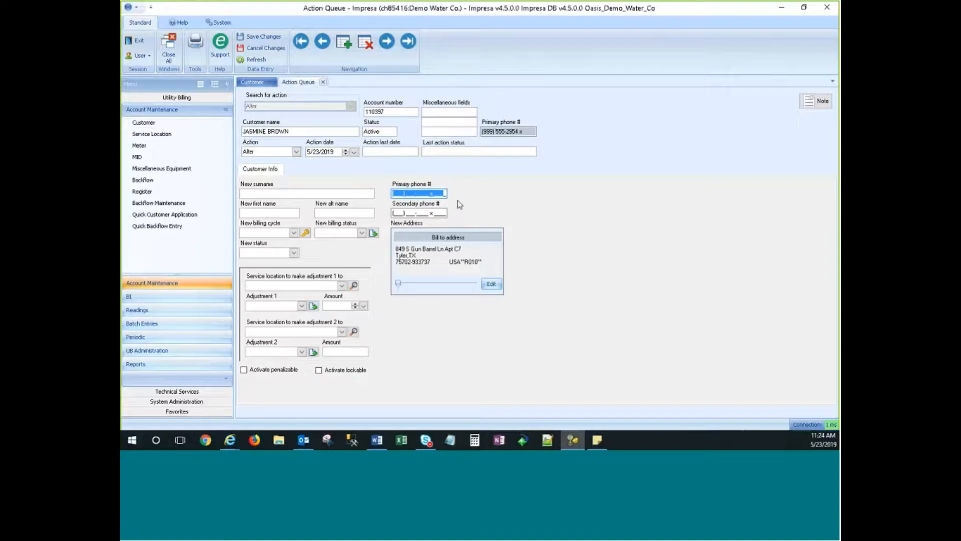
{"action": "left_click", "coordinate": [445, 194]}
{"action": "left_click_drag", "start_coordinate": [445, 194], "coordinate": [388, 194]}
{"action": "left_click", "coordinate": [600, 180]}
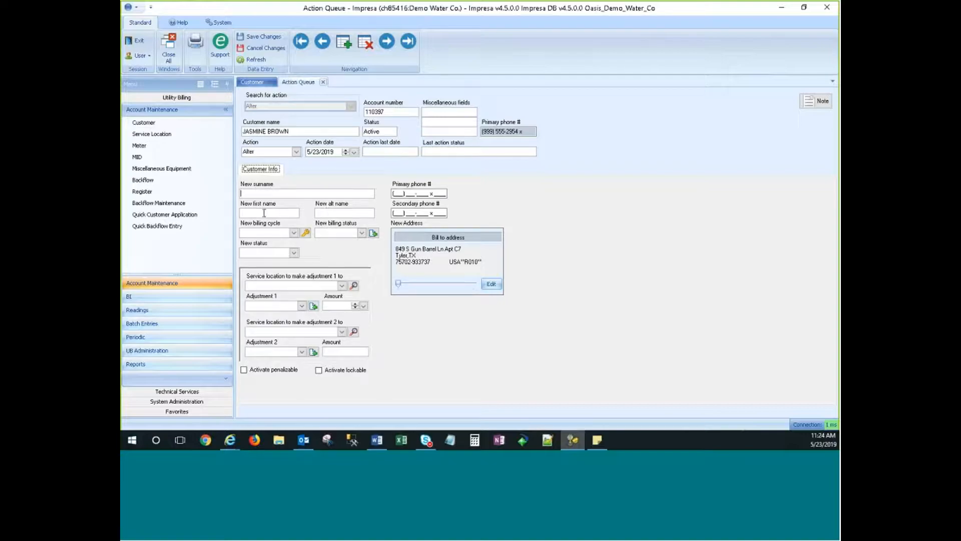
{"action": "left_click", "coordinate": [264, 212]}
{"action": "left_click", "coordinate": [254, 193]}
Open the bill-to Address Block editor and move it aside to examine the first address line.
{"action": "left_click", "coordinate": [464, 241]}
{"action": "left_click", "coordinate": [489, 287]}
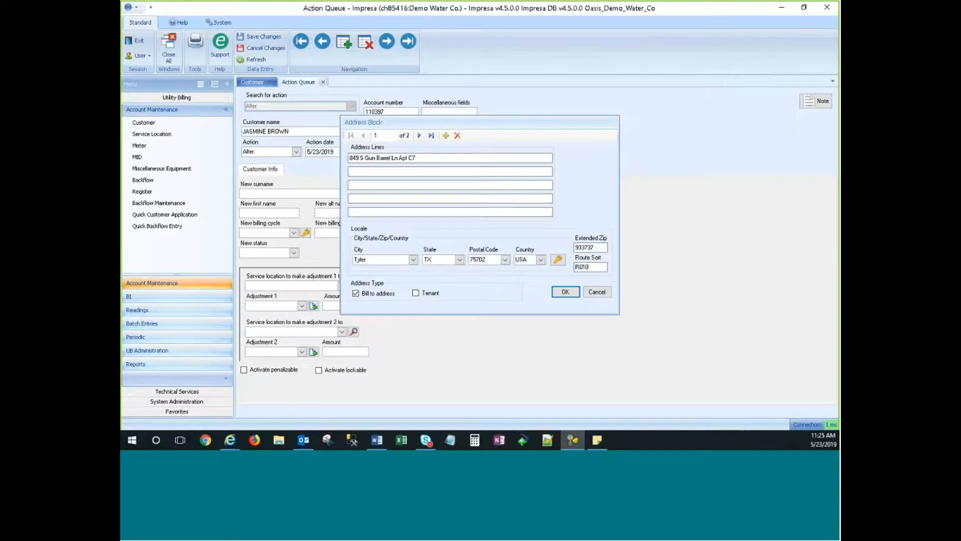
{"action": "left_click_drag", "start_coordinate": [430, 159], "coordinate": [349, 159]}
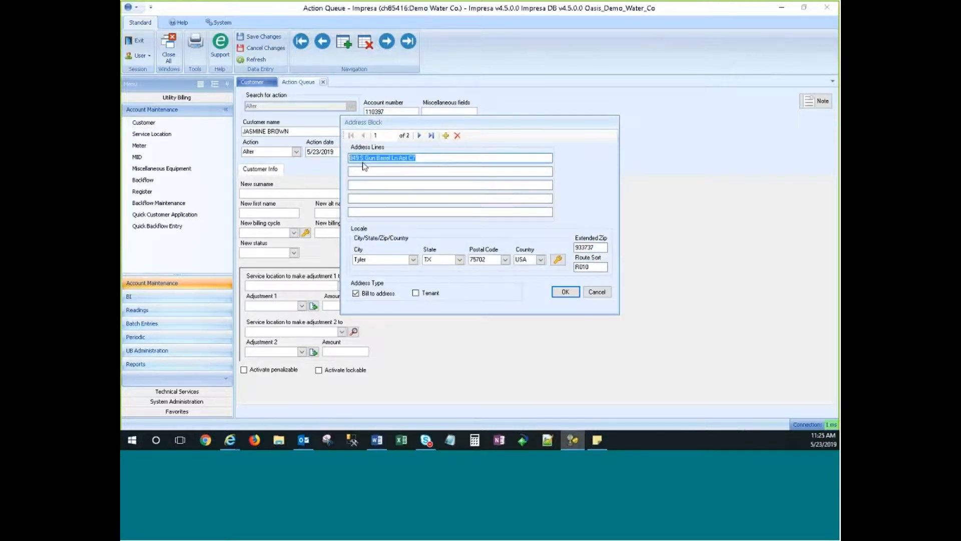
{"action": "left_click", "coordinate": [428, 159]}
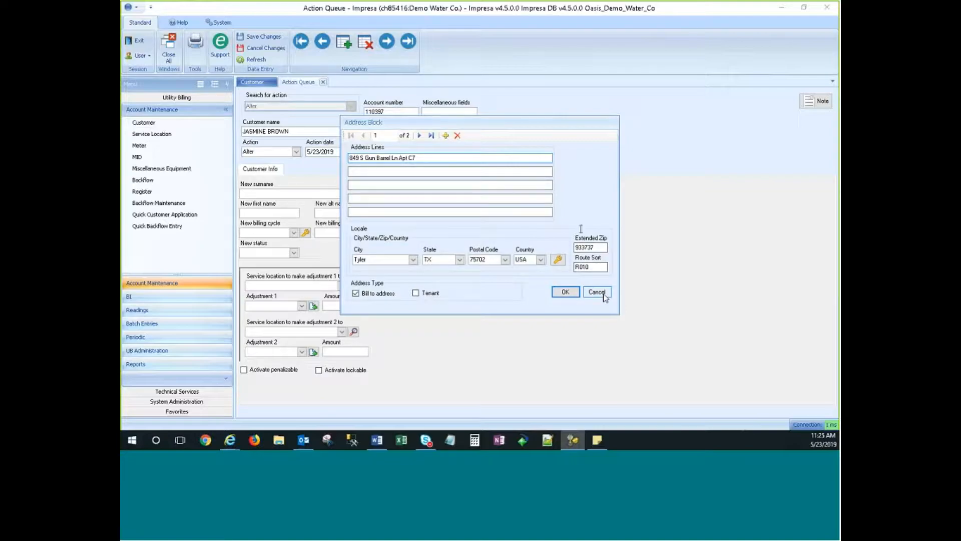
{"action": "left_click_drag", "start_coordinate": [600, 125], "coordinate": [728, 105]}
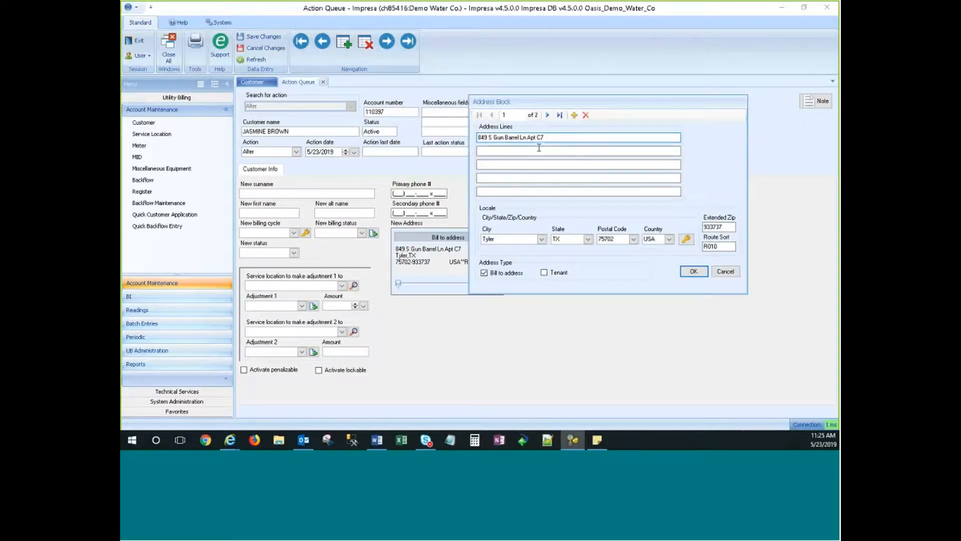
{"action": "left_click_drag", "start_coordinate": [546, 139], "coordinate": [476, 138]}
{"action": "left_click", "coordinate": [555, 139]}
Cancel the Address Block editor unchanged and leave the New status field empty.
{"action": "left_click", "coordinate": [726, 273]}
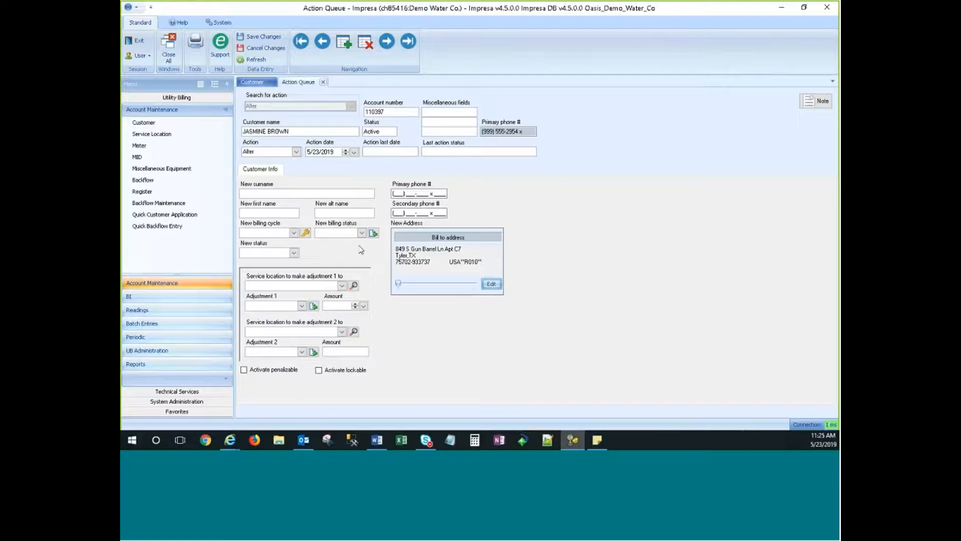
{"action": "left_click", "coordinate": [295, 254]}
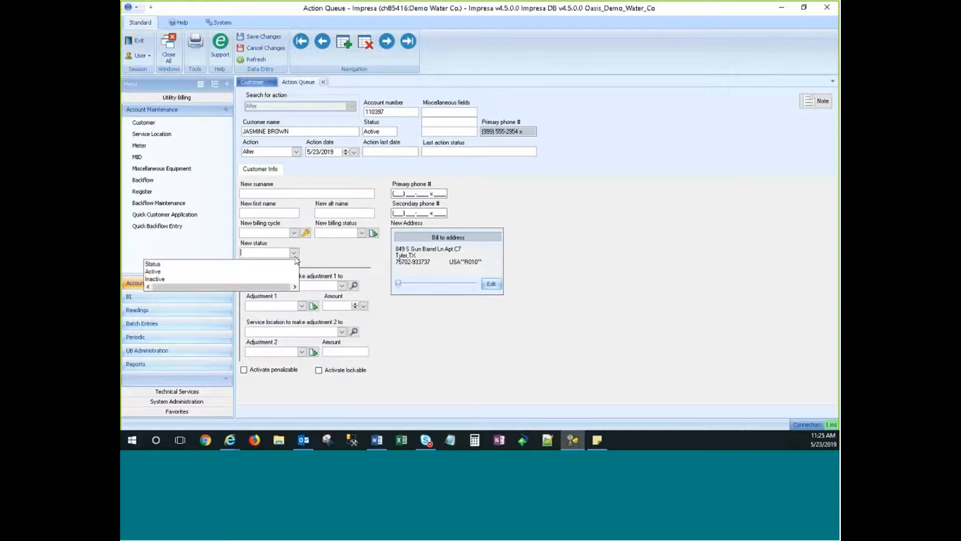
{"action": "left_click", "coordinate": [294, 256]}
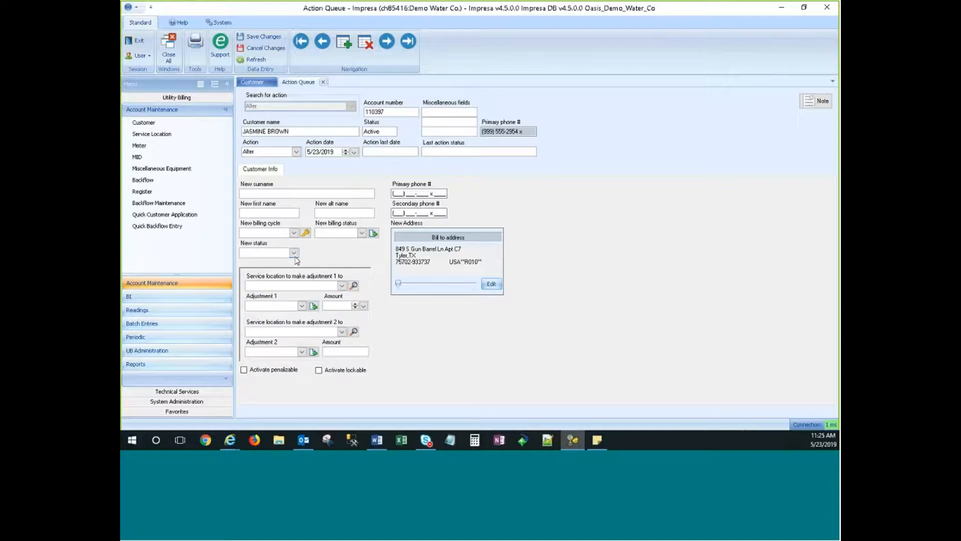
{"action": "left_click", "coordinate": [615, 229]}
Set adjustment 1 to GBCS at the customer's service location.
{"action": "left_click", "coordinate": [342, 285]}
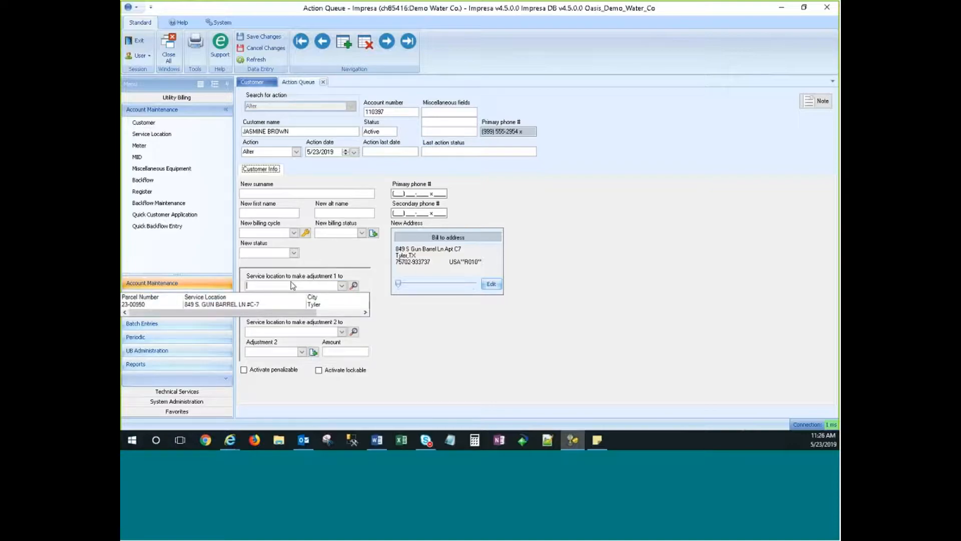
{"action": "left_click", "coordinate": [224, 305]}
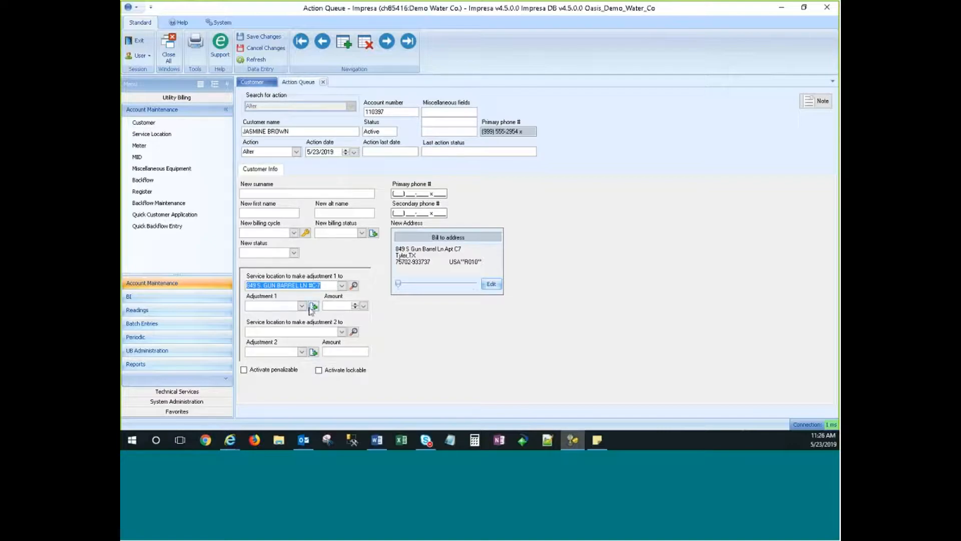
{"action": "left_click", "coordinate": [302, 306]}
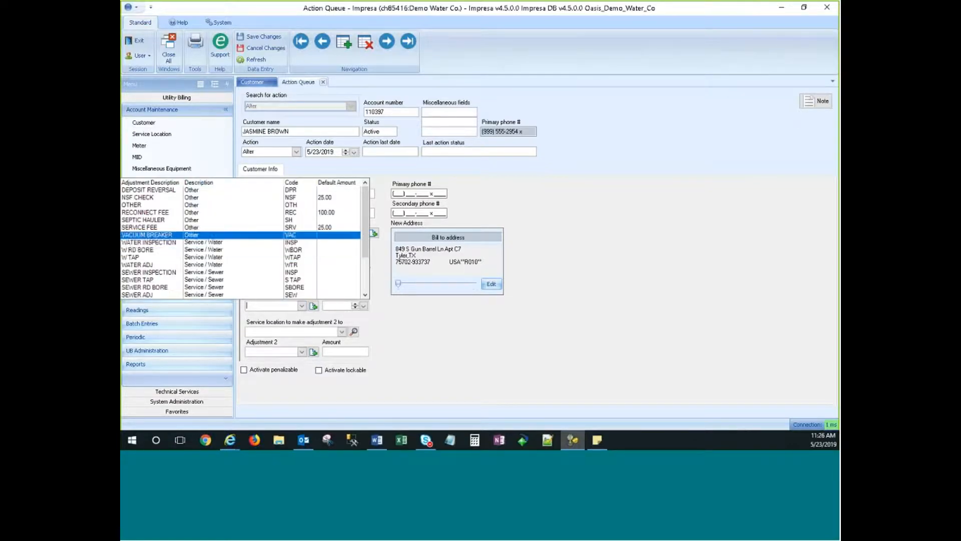
{"action": "left_click", "coordinate": [367, 265]}
{"action": "left_click_drag", "start_coordinate": [367, 266], "coordinate": [366, 223]}
{"action": "scroll", "coordinate": [195, 267], "scroll_direction": "down", "scroll_amount": 3}
{"action": "scroll", "coordinate": [194, 268], "scroll_direction": "down", "scroll_amount": 2}
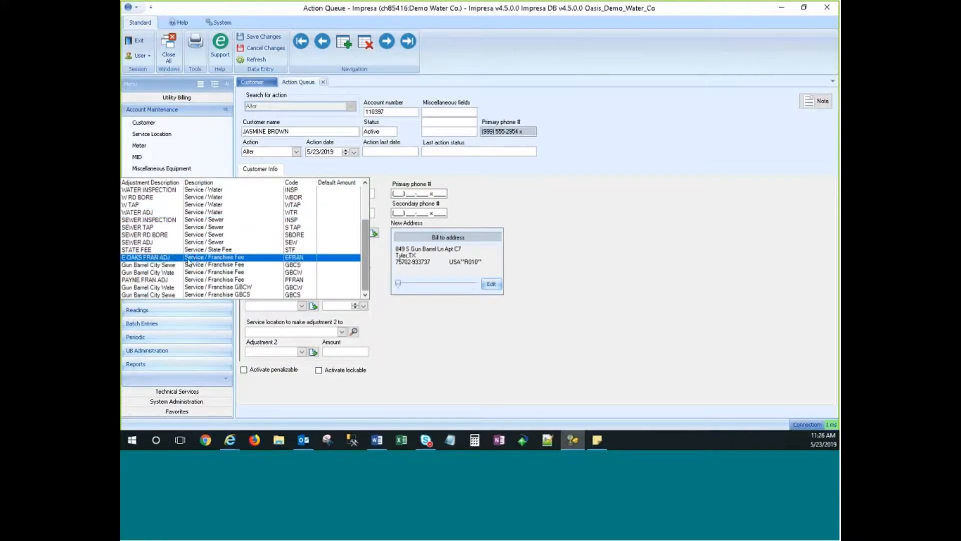
{"action": "left_click", "coordinate": [188, 268]}
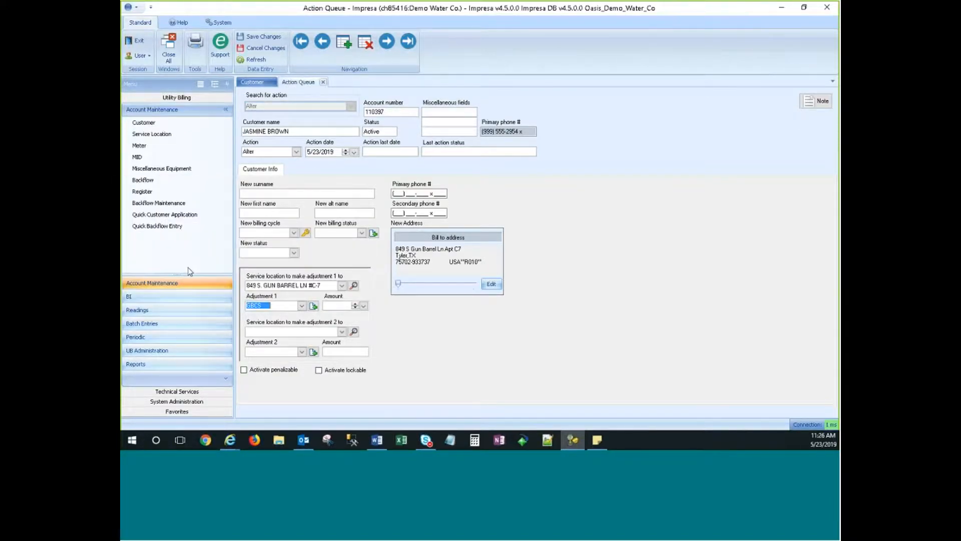
Enter $100 as the adjustment 1 amount, leaving Penalizable and Lockable unchecked.
{"action": "left_click", "coordinate": [334, 304]}
{"action": "type", "text": "$100"}
{"action": "key", "text": "Tab"}
{"action": "left_click", "coordinate": [244, 370]}
{"action": "left_click", "coordinate": [318, 370]}
{"action": "left_click", "coordinate": [319, 370]}
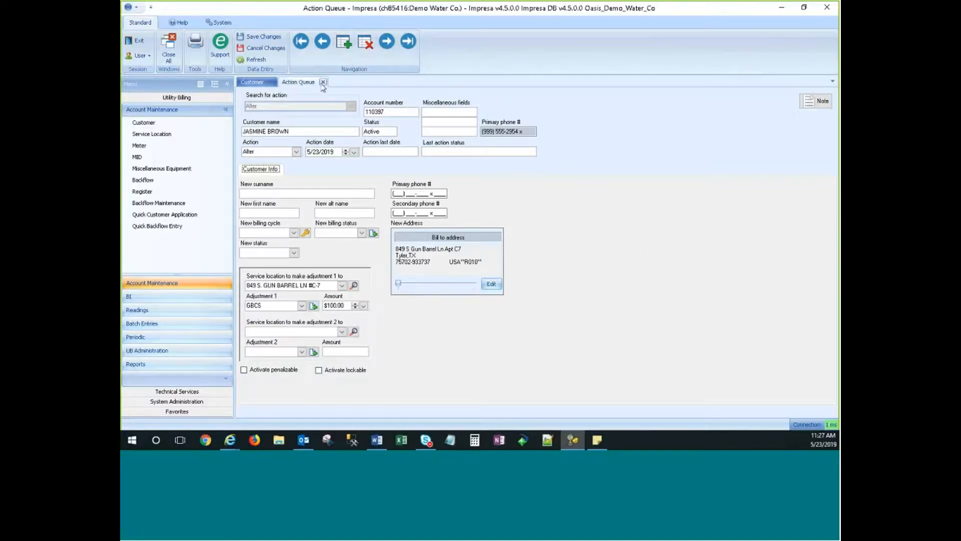
Discard the unsaved Alter edits and change the action type to Move in.
{"action": "left_click", "coordinate": [262, 48]}
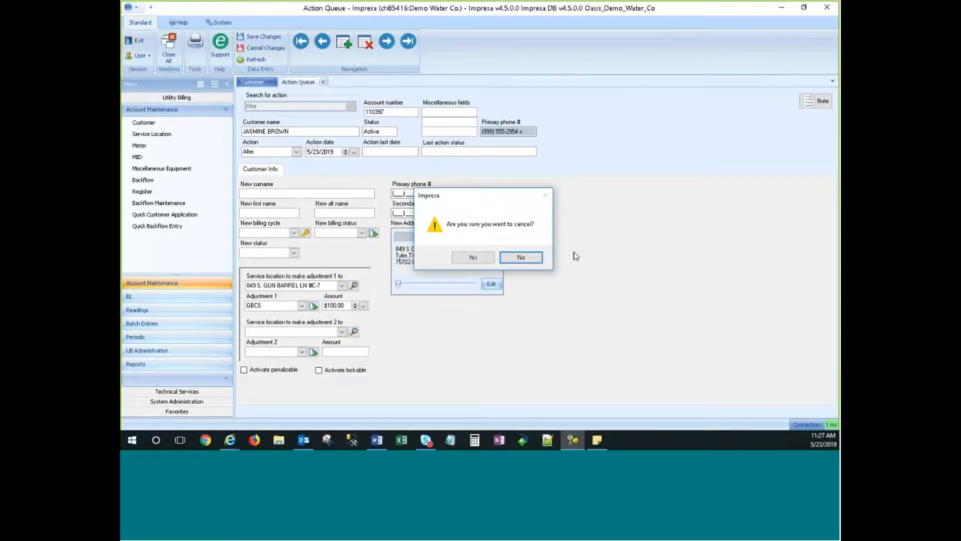
{"action": "left_click", "coordinate": [464, 258]}
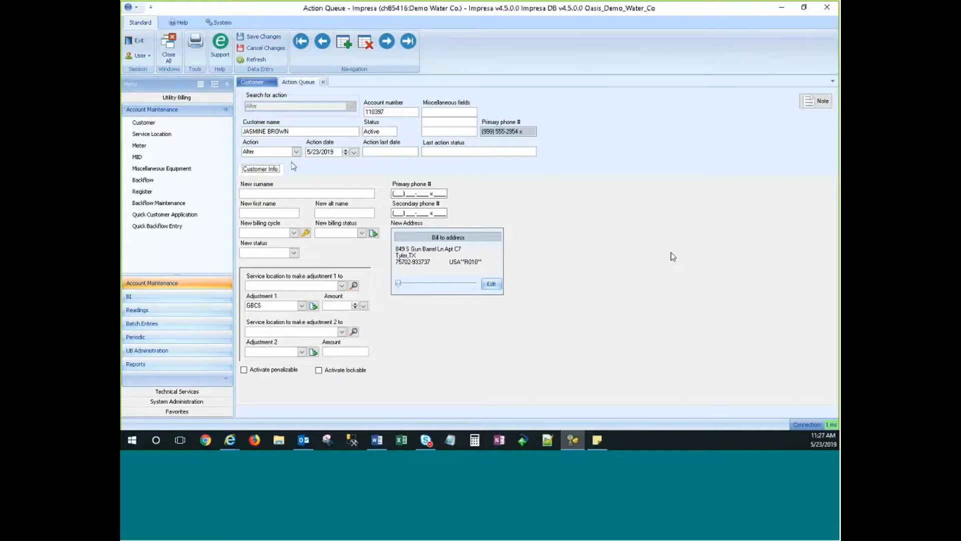
{"action": "left_click", "coordinate": [295, 151]}
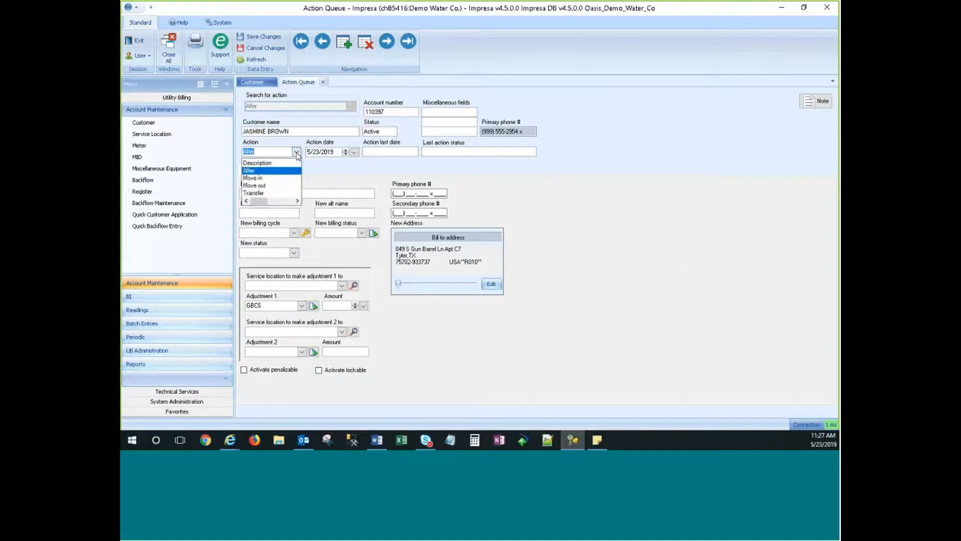
{"action": "left_click", "coordinate": [264, 178]}
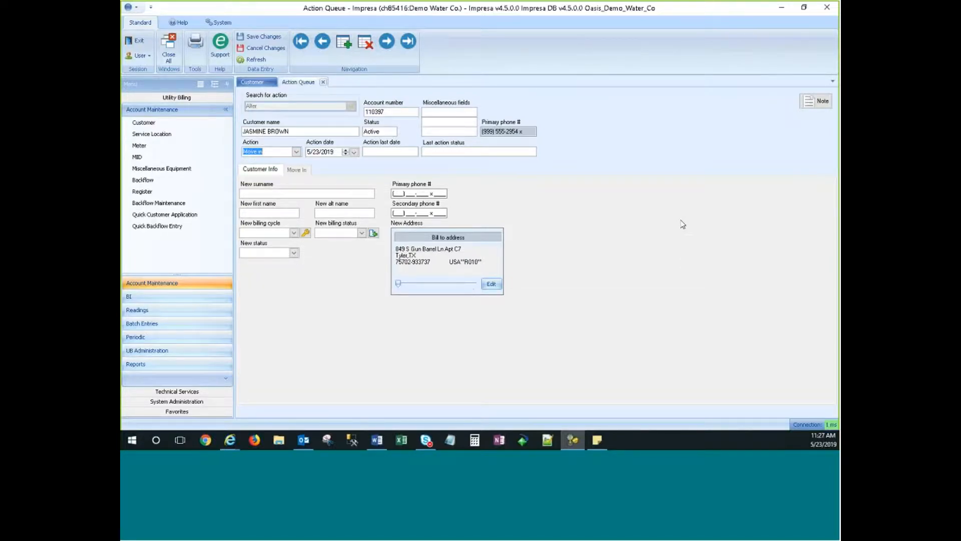
{"action": "left_click", "coordinate": [259, 170]}
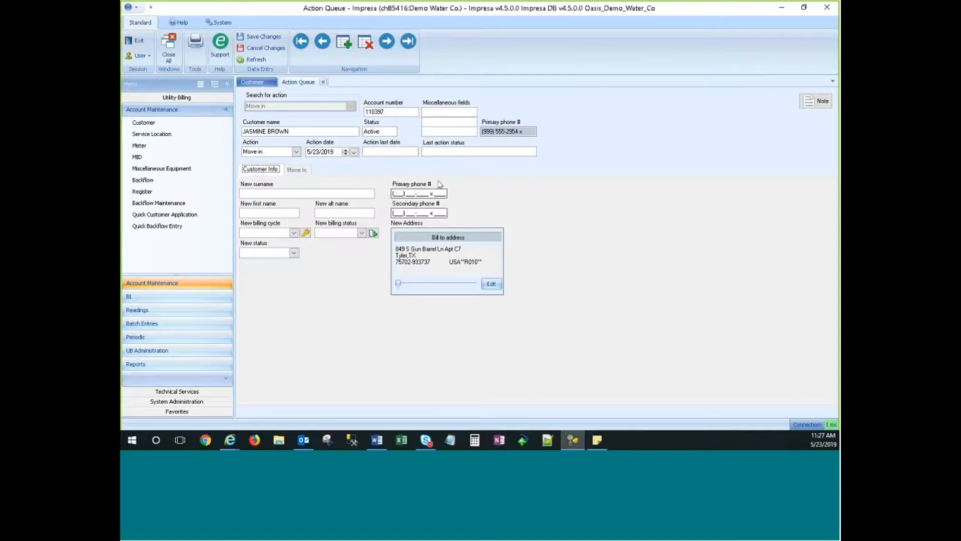
{"action": "left_click", "coordinate": [297, 170]}
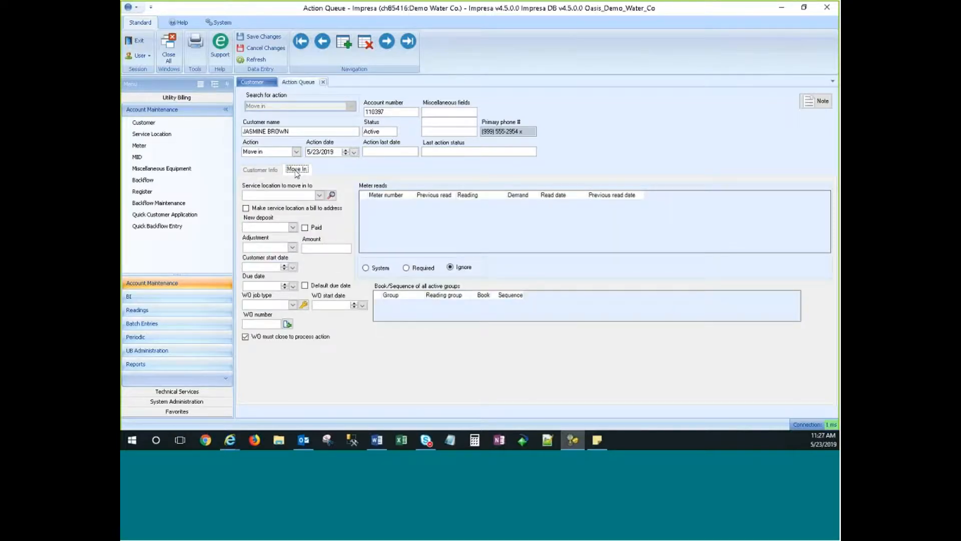
{"action": "left_click", "coordinate": [258, 171]}
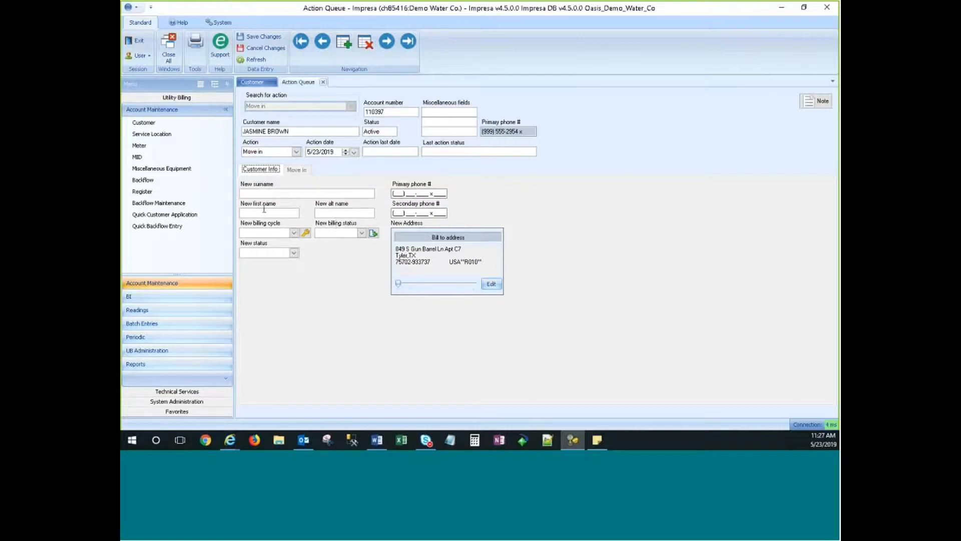
{"action": "left_click", "coordinate": [297, 170]}
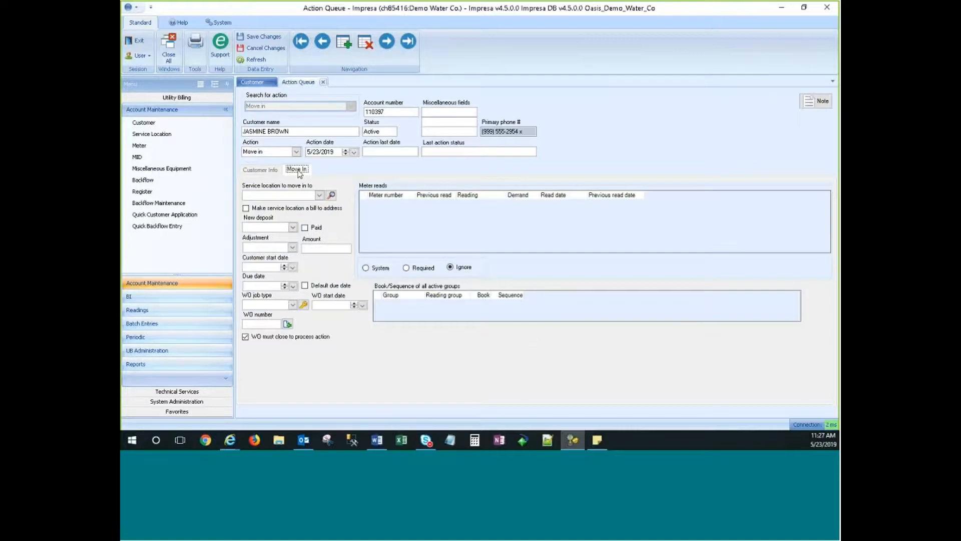
{"action": "left_click", "coordinate": [318, 195]}
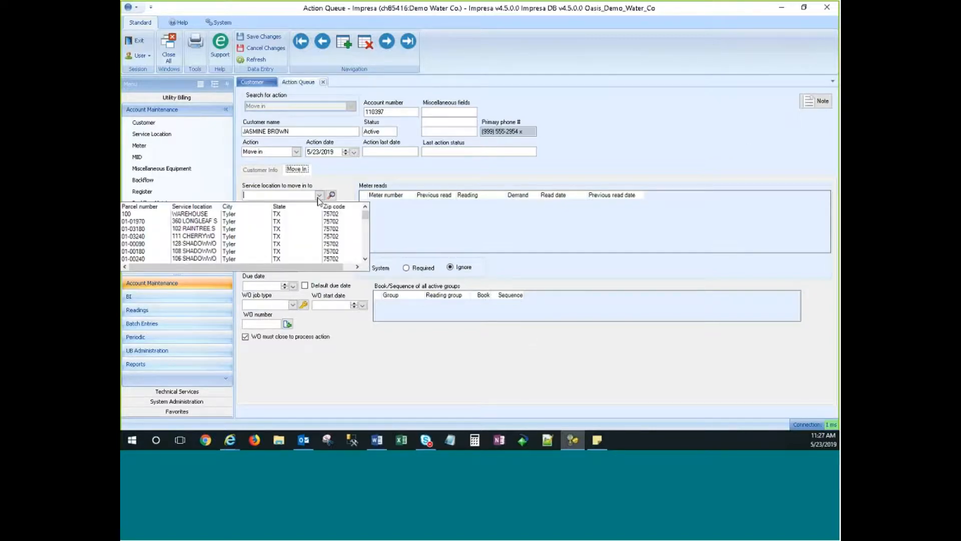
{"action": "left_click", "coordinate": [185, 241]}
{"action": "left_click", "coordinate": [310, 194]}
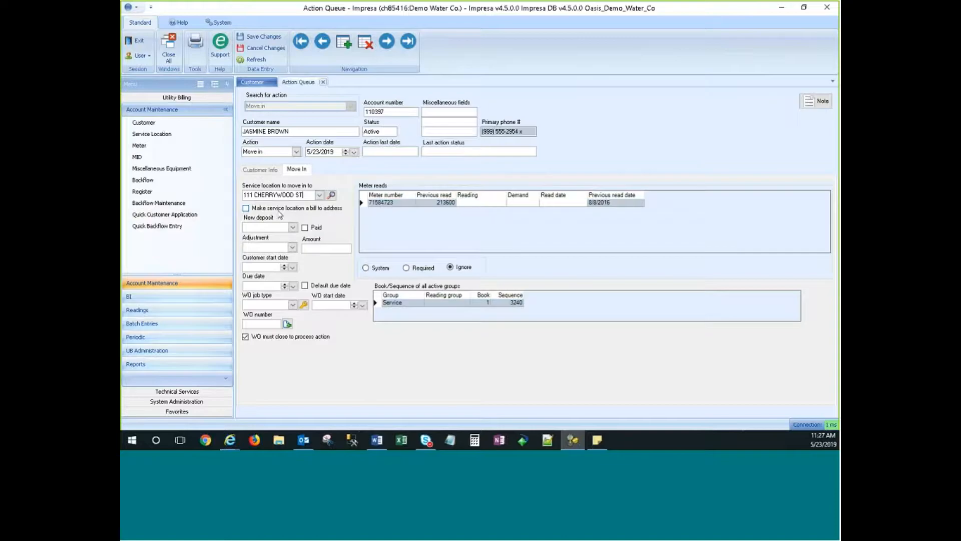
{"action": "left_click", "coordinate": [280, 212]}
Choose Water Deposit as the new deposit and mark it Paid.
{"action": "left_click", "coordinate": [293, 227]}
{"action": "left_click", "coordinate": [293, 228]}
{"action": "left_click", "coordinate": [292, 227]}
{"action": "left_click", "coordinate": [412, 259]}
{"action": "left_click", "coordinate": [293, 227]}
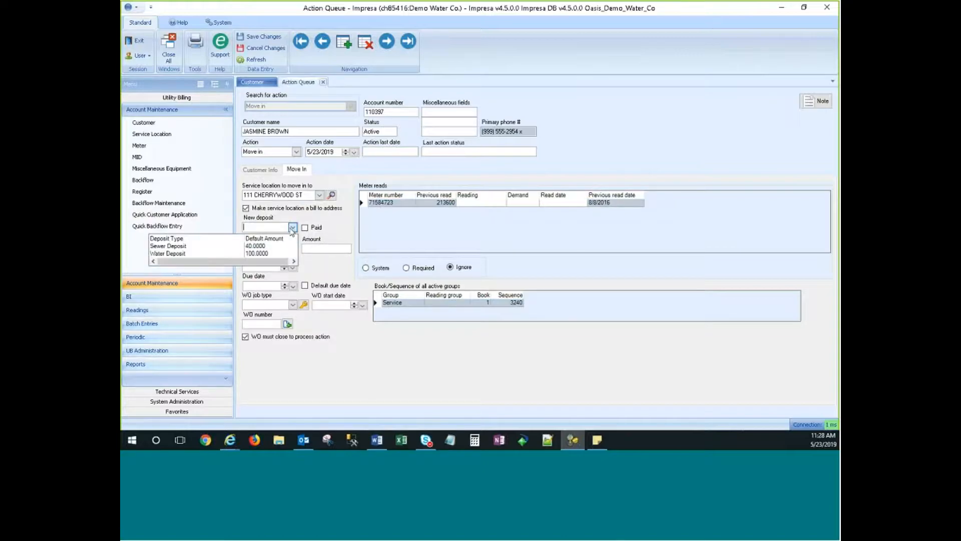
{"action": "left_click", "coordinate": [230, 253]}
{"action": "left_click", "coordinate": [305, 227]}
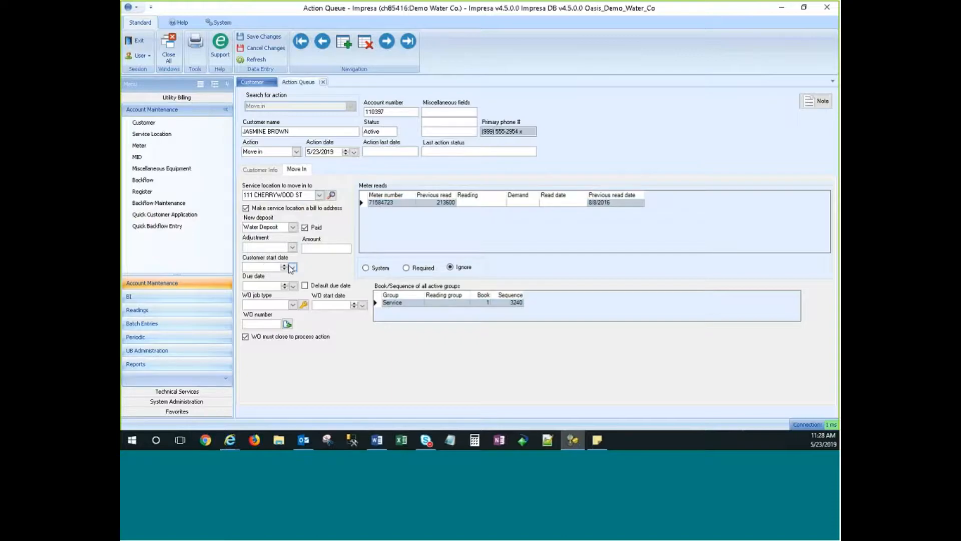
{"action": "left_click", "coordinate": [253, 83]}
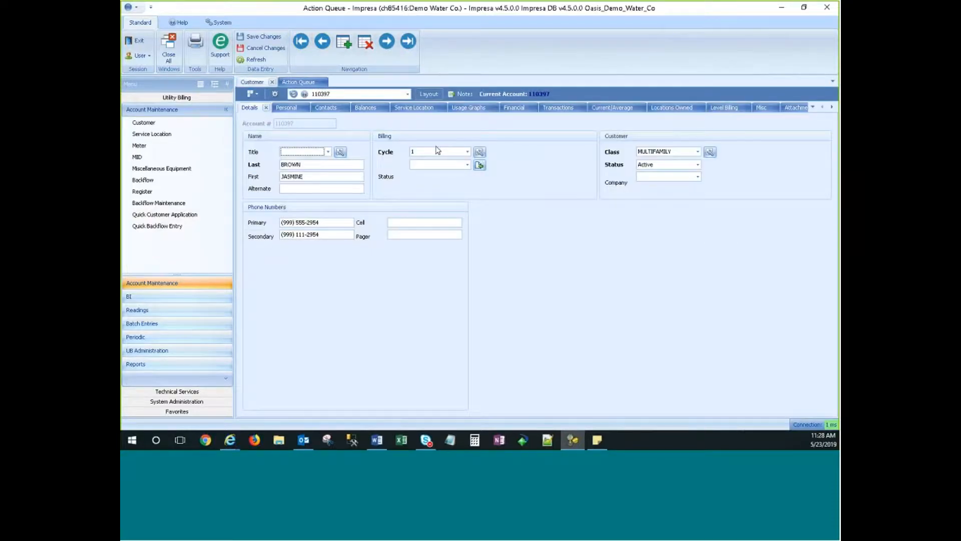
{"action": "left_click", "coordinate": [409, 110]}
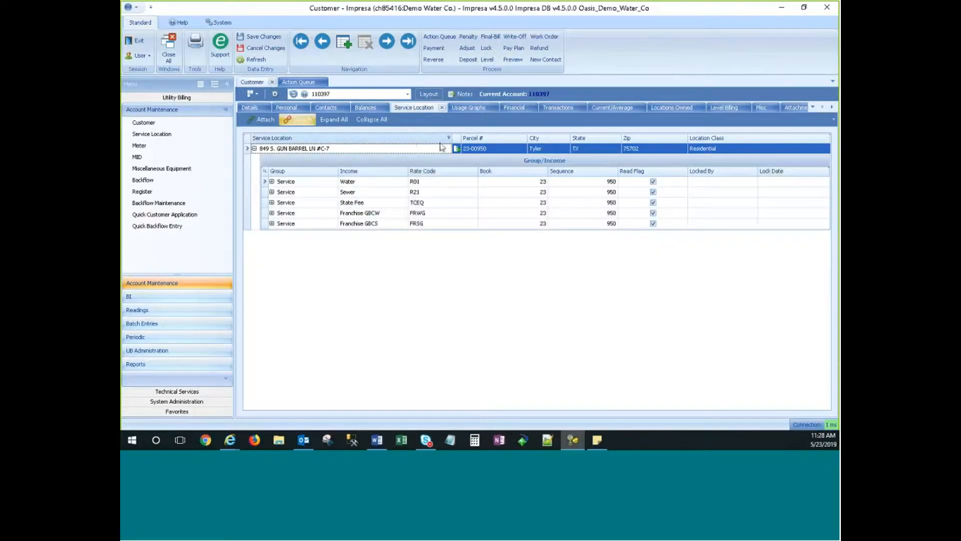
{"action": "left_click", "coordinate": [458, 149]}
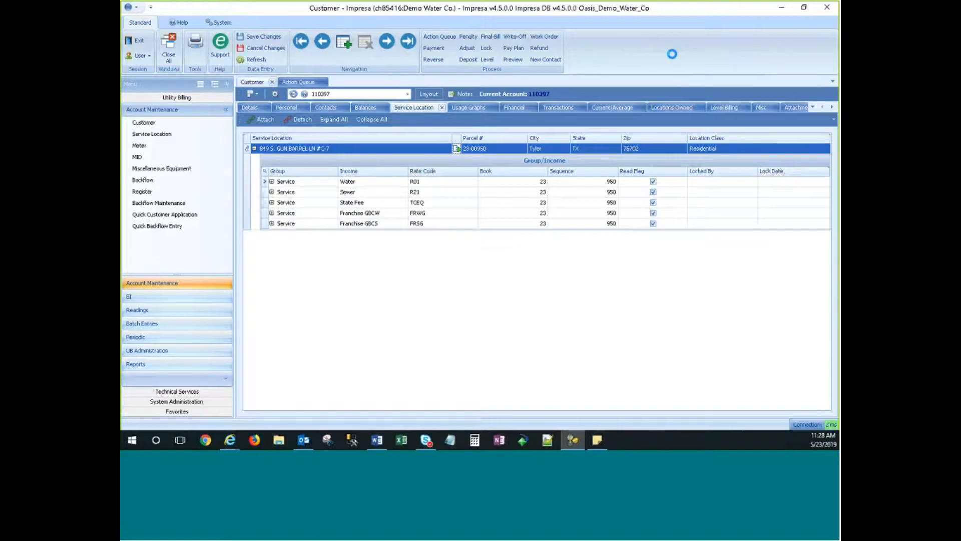
{"action": "left_click", "coordinate": [292, 172]}
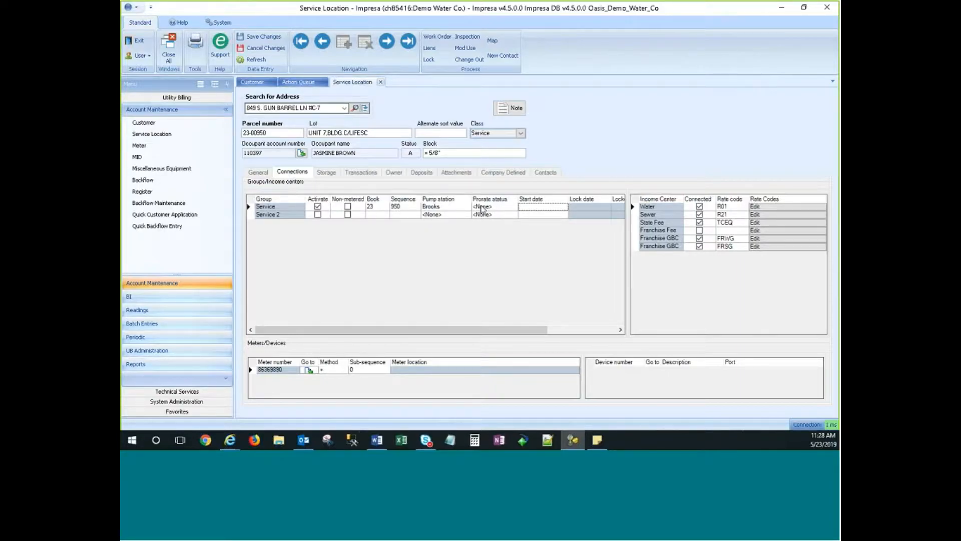
{"action": "left_click", "coordinate": [483, 206]}
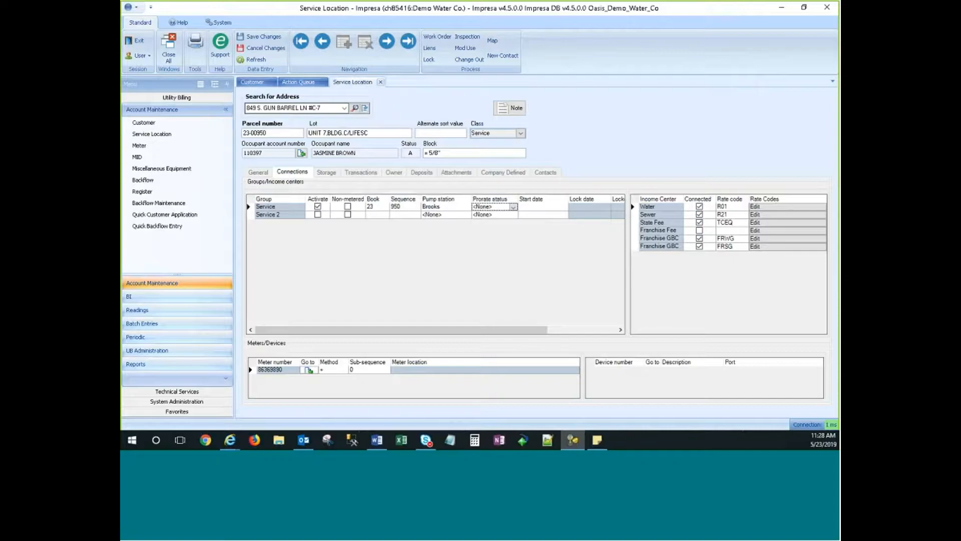
{"action": "left_click", "coordinate": [295, 83]}
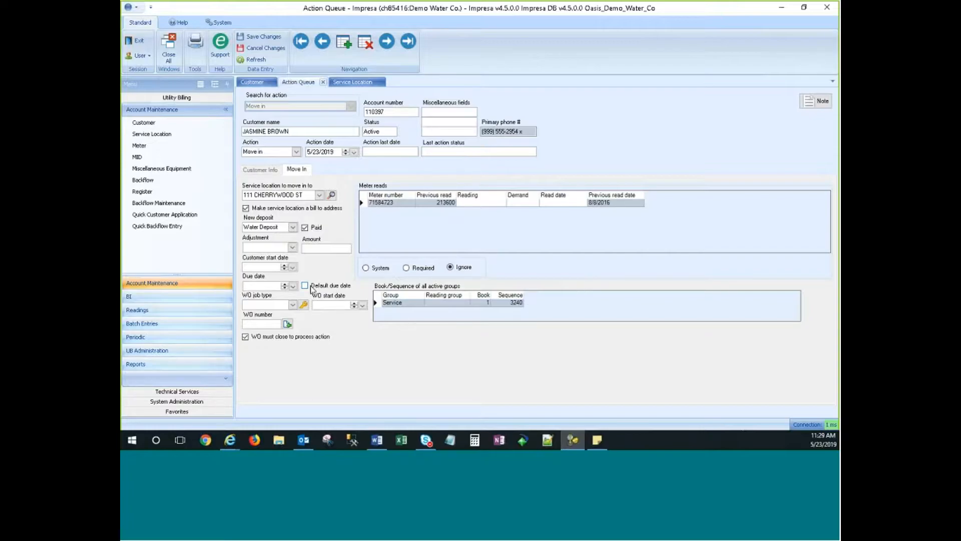
Fill the due date with 5/23/2019 using the Default due date checkbox, then enter 00 as the meter's current reading.
{"action": "left_click", "coordinate": [331, 288]}
{"action": "left_click", "coordinate": [331, 287]}
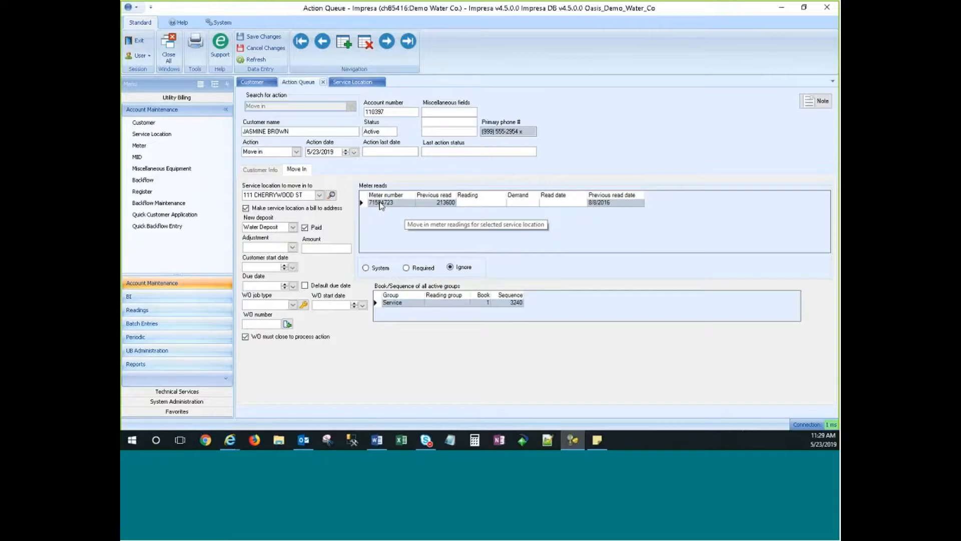
{"action": "left_click", "coordinate": [493, 205]}
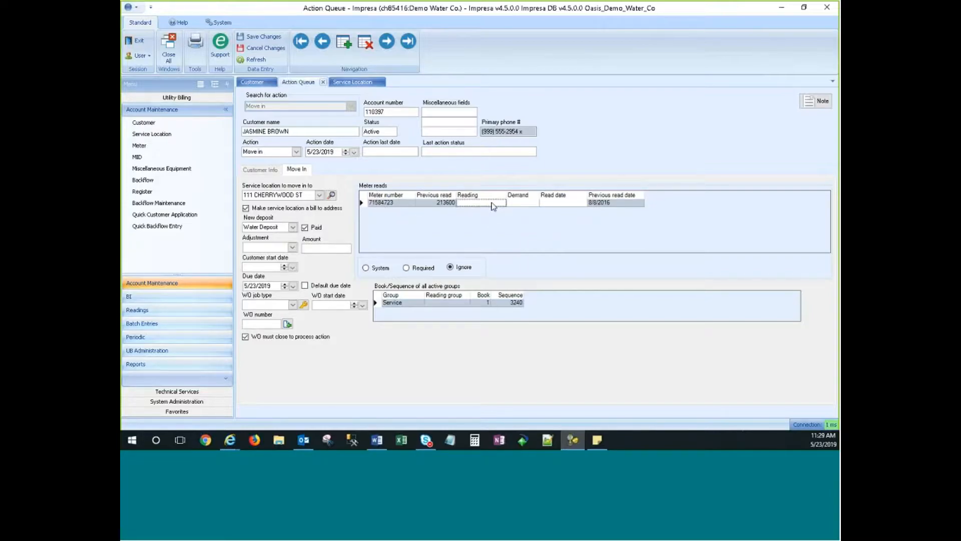
{"action": "type", "text": "00"}
{"action": "left_click", "coordinate": [433, 206]}
{"action": "left_click", "coordinate": [485, 203]}
{"action": "left_click", "coordinate": [525, 203]}
Set meter reads handling to System, then back to Ignore, and review the Service row's book 1, sequence 3240.
{"action": "left_click", "coordinate": [367, 270]}
{"action": "left_click", "coordinate": [372, 273]}
{"action": "left_click", "coordinate": [450, 267]}
{"action": "left_click", "coordinate": [482, 303]}
{"action": "left_click", "coordinate": [502, 304]}
{"action": "left_click", "coordinate": [487, 304]}
Change the Move in action date from 5/23/2019 to 5/31/2019 in the calendar.
{"action": "left_click", "coordinate": [354, 152]}
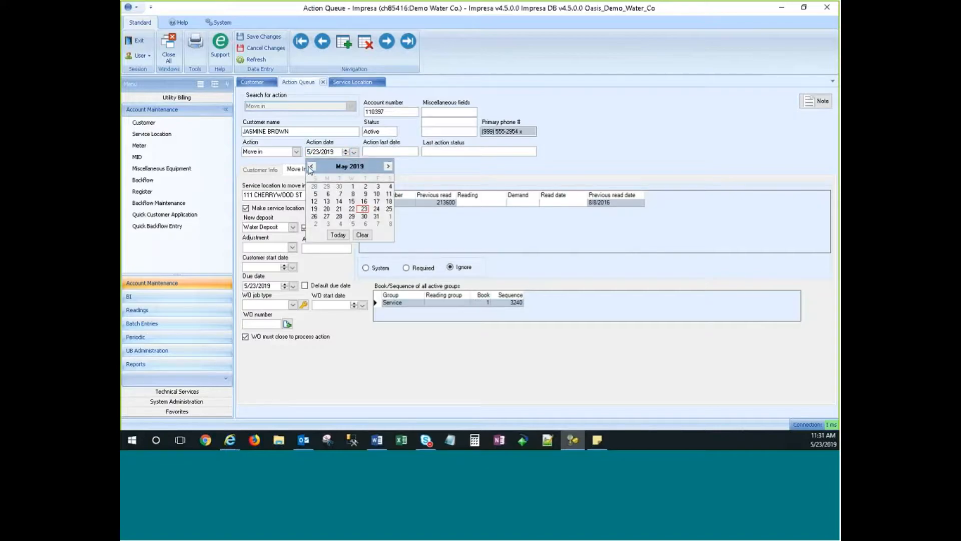
{"action": "left_click", "coordinate": [377, 217]}
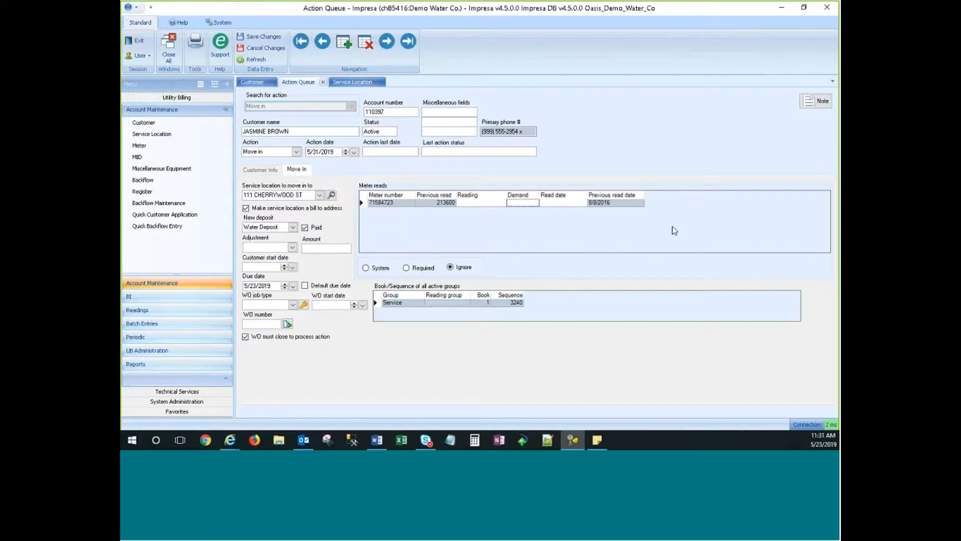
{"action": "left_click", "coordinate": [315, 152]}
{"action": "left_click", "coordinate": [339, 151]}
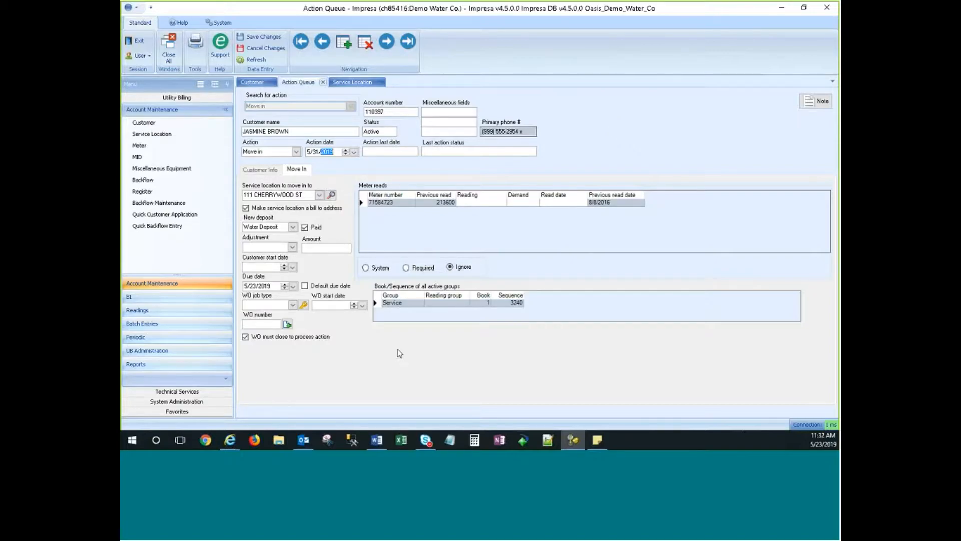
Toggle the work-order-must-close requirement off and on again, then change the action to Move out.
{"action": "left_click", "coordinate": [257, 339]}
{"action": "left_click", "coordinate": [284, 343]}
{"action": "left_click", "coordinate": [296, 152]}
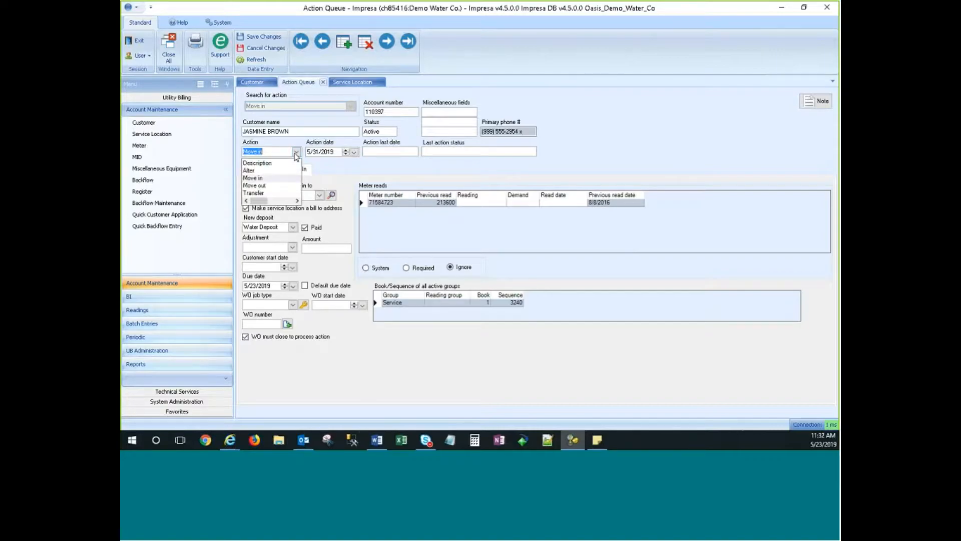
{"action": "left_click", "coordinate": [255, 185]}
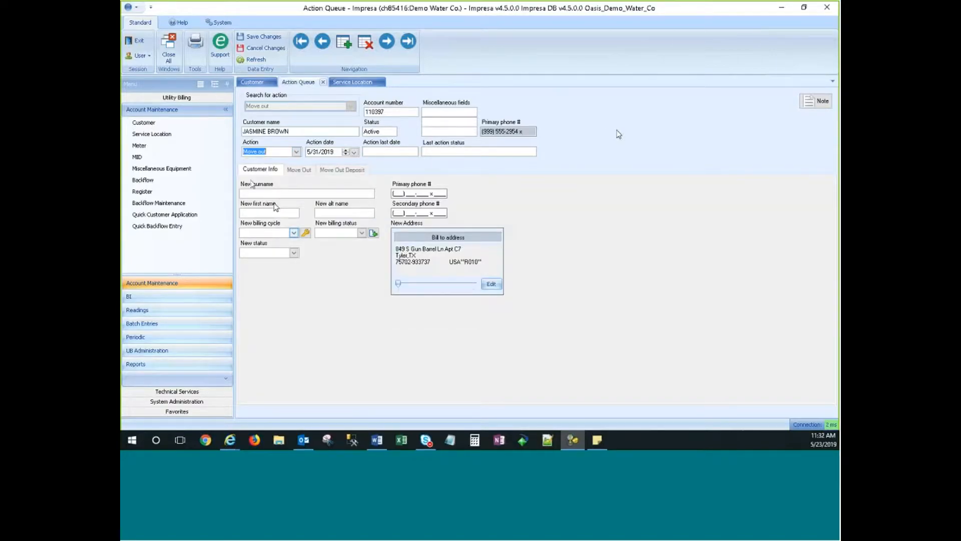
Review the Move out action's Customer Info fields and its move-out details and meter reads.
{"action": "left_click", "coordinate": [259, 170]}
{"action": "left_click", "coordinate": [300, 170]}
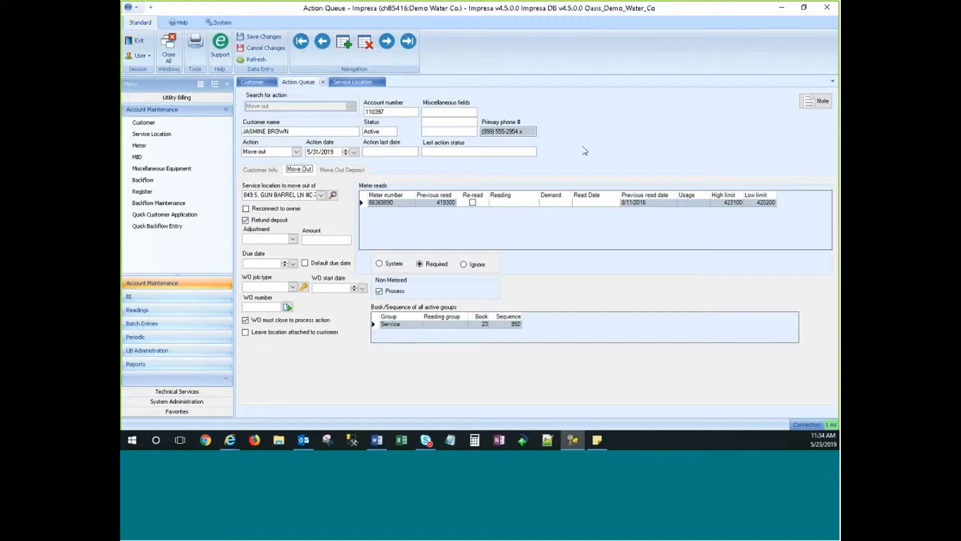
{"action": "left_click", "coordinate": [296, 151]}
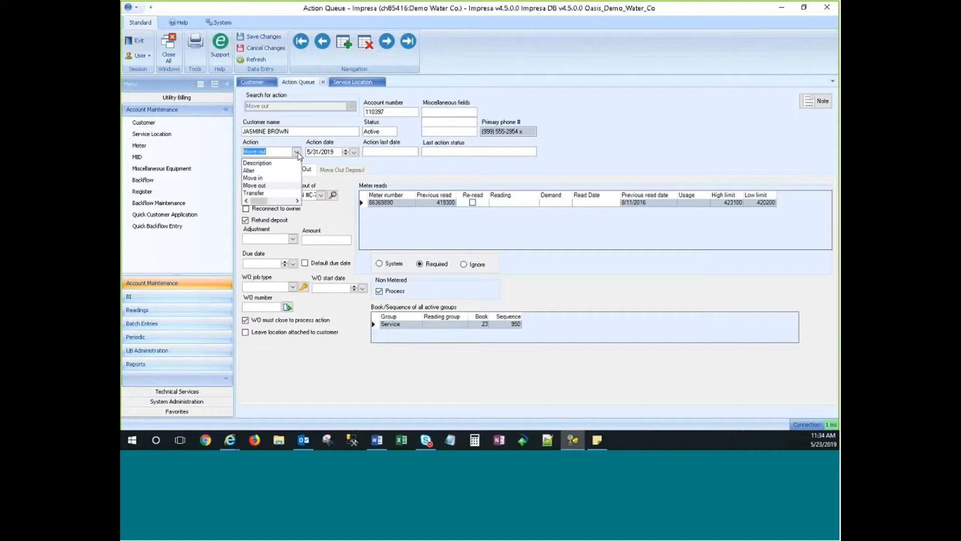
Try Transfer as the action, revert to Move out, and review its $75.00 Water Deposit.
{"action": "left_click", "coordinate": [252, 194]}
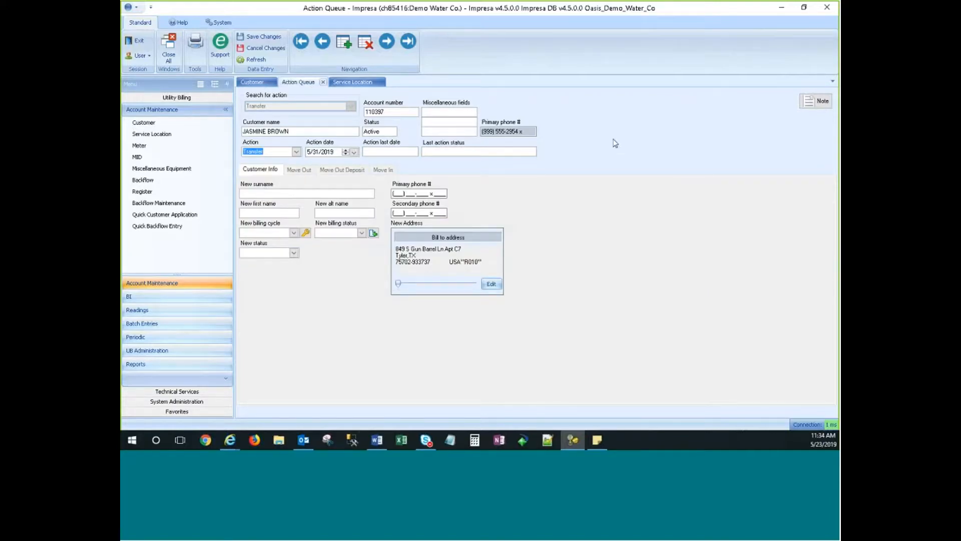
{"action": "key", "text": "Tab"}
{"action": "left_click", "coordinate": [296, 151]}
{"action": "left_click", "coordinate": [259, 186]}
{"action": "left_click", "coordinate": [339, 169]}
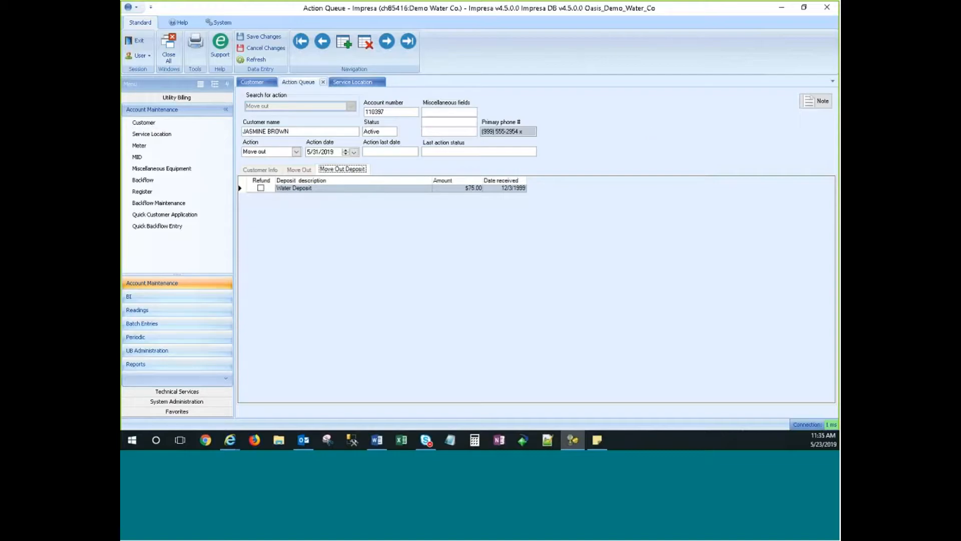
{"action": "left_click", "coordinate": [297, 151]}
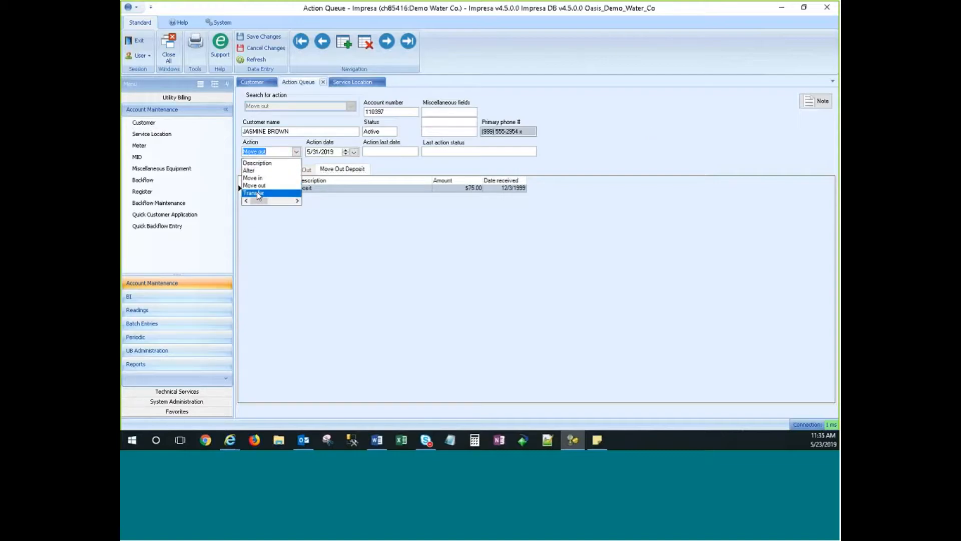
Change the action to Transfer and view its Customer Info, Move Out, Deposit and Move In parts.
{"action": "left_click", "coordinate": [257, 193]}
{"action": "left_click", "coordinate": [253, 170]}
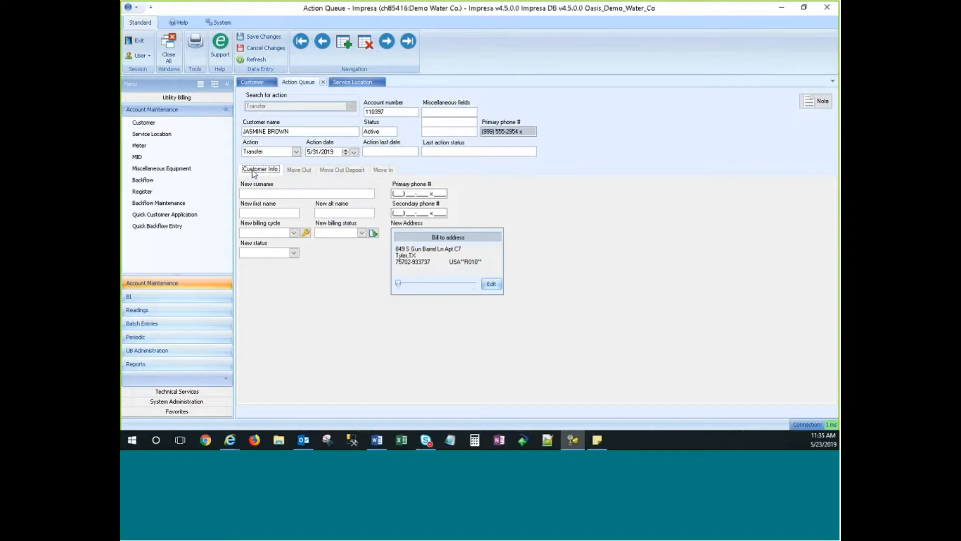
{"action": "left_click", "coordinate": [298, 170]}
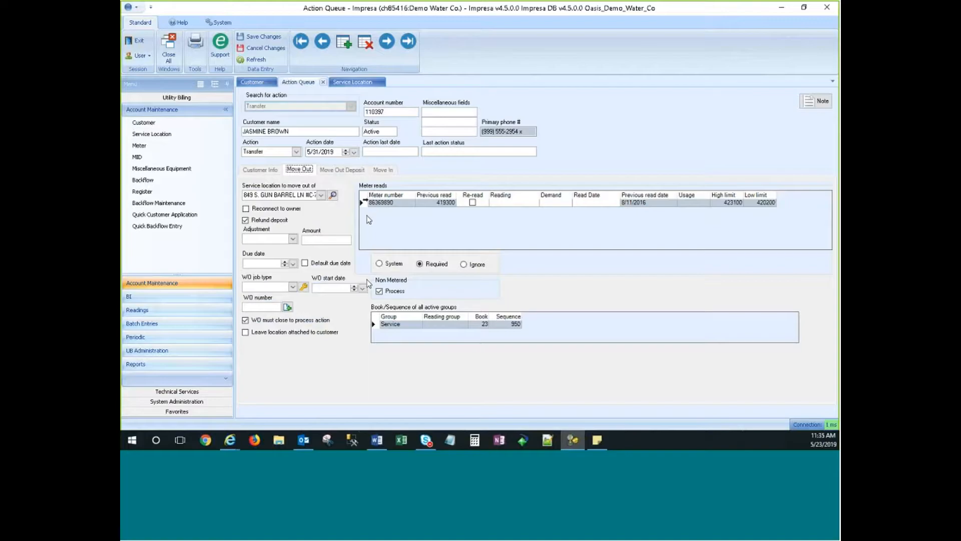
{"action": "left_click", "coordinate": [342, 169]}
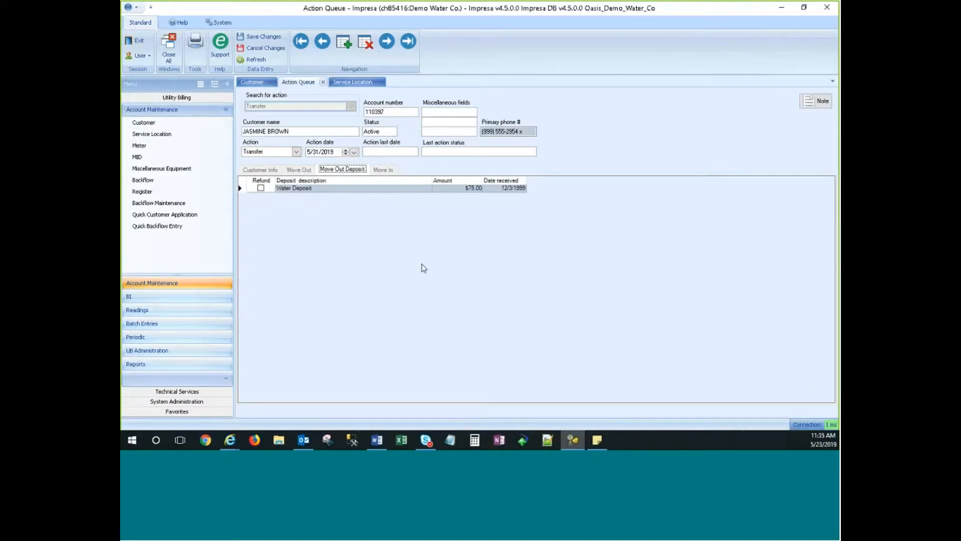
{"action": "left_click", "coordinate": [384, 169]}
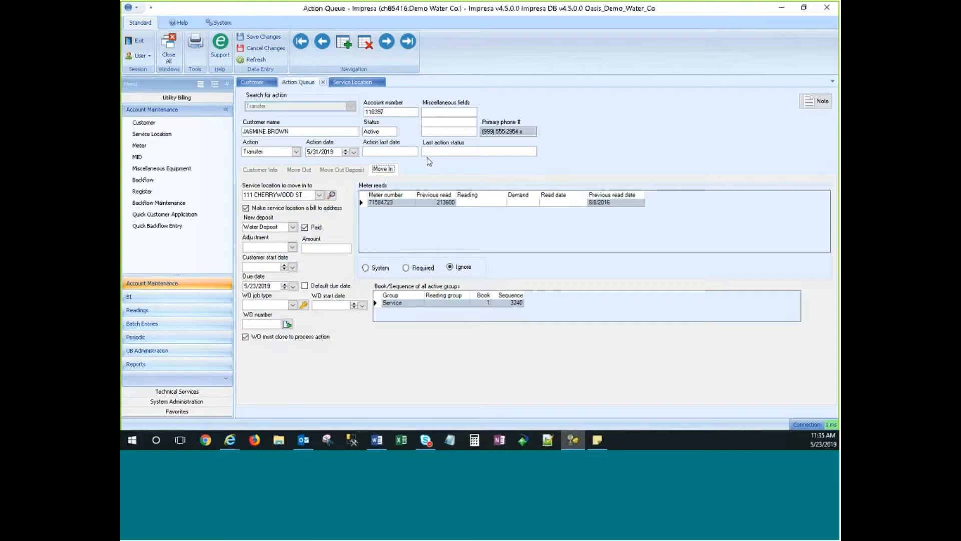
Review the Transfer's sections again, ending on the Move Out meter reads and book/sequence.
{"action": "left_click", "coordinate": [343, 170]}
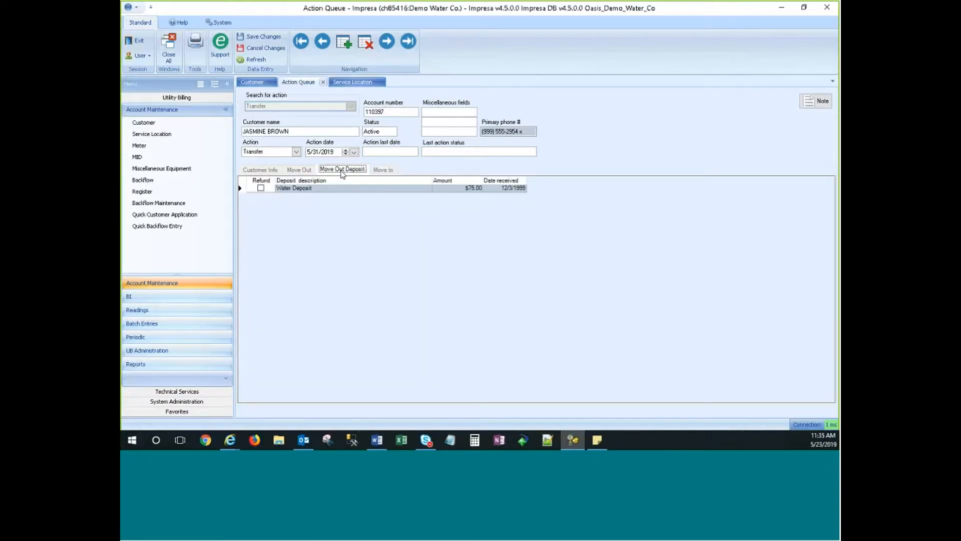
{"action": "left_click", "coordinate": [299, 170]}
{"action": "left_click", "coordinate": [267, 171]}
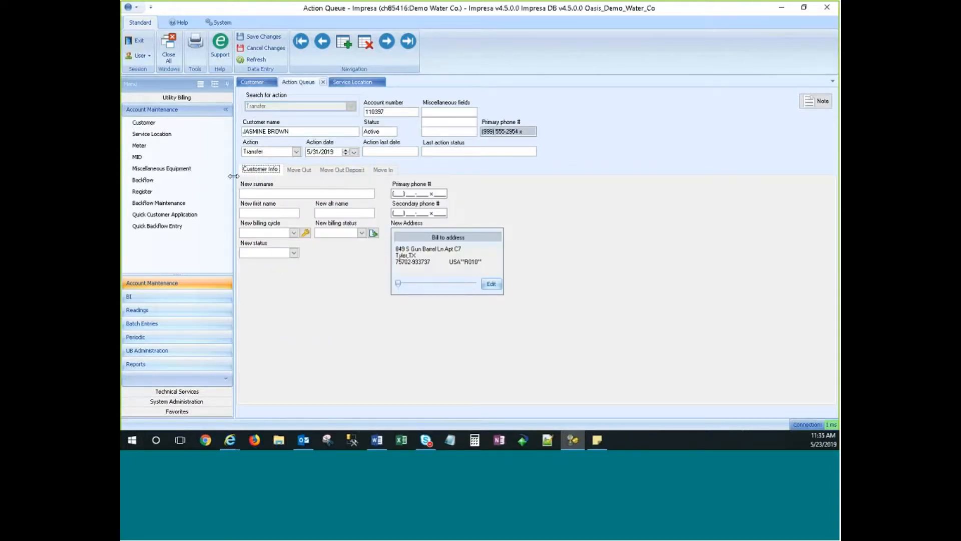
{"action": "left_click", "coordinate": [299, 169]}
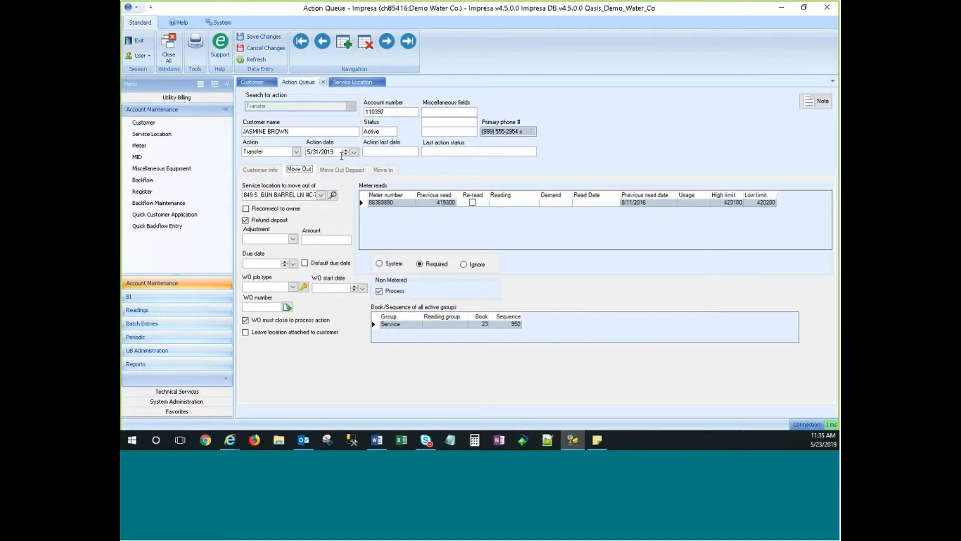
{"action": "left_click", "coordinate": [346, 170]}
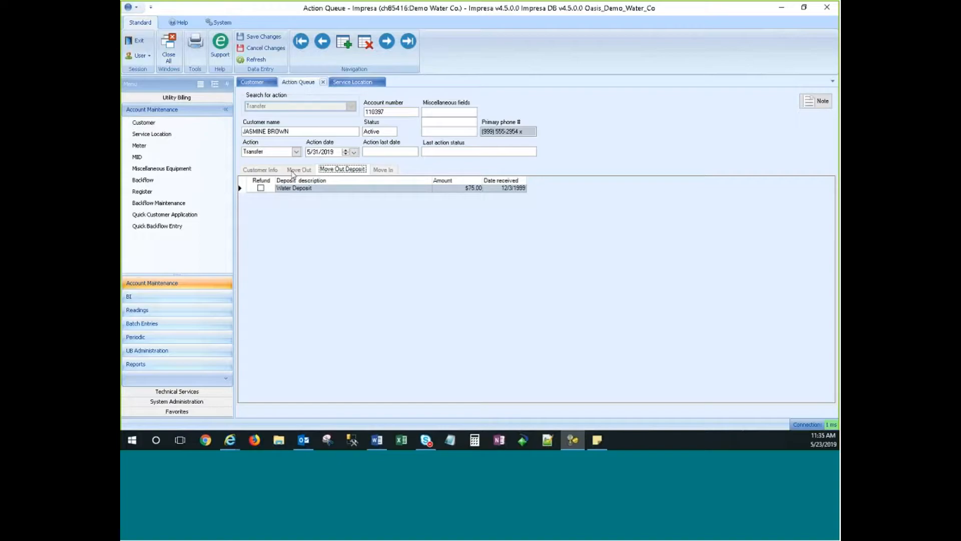
{"action": "left_click", "coordinate": [295, 170]}
{"action": "left_click", "coordinate": [343, 169]}
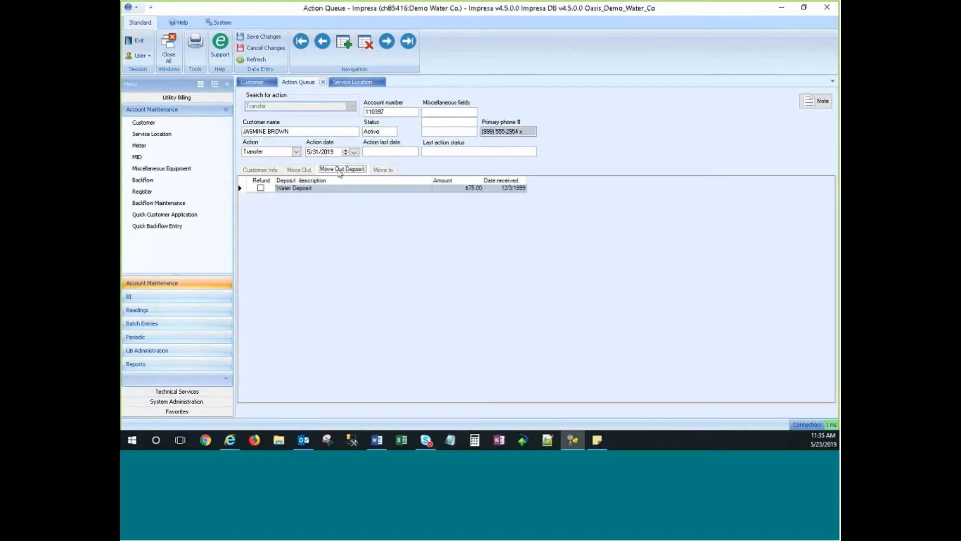
{"action": "left_click", "coordinate": [384, 170]}
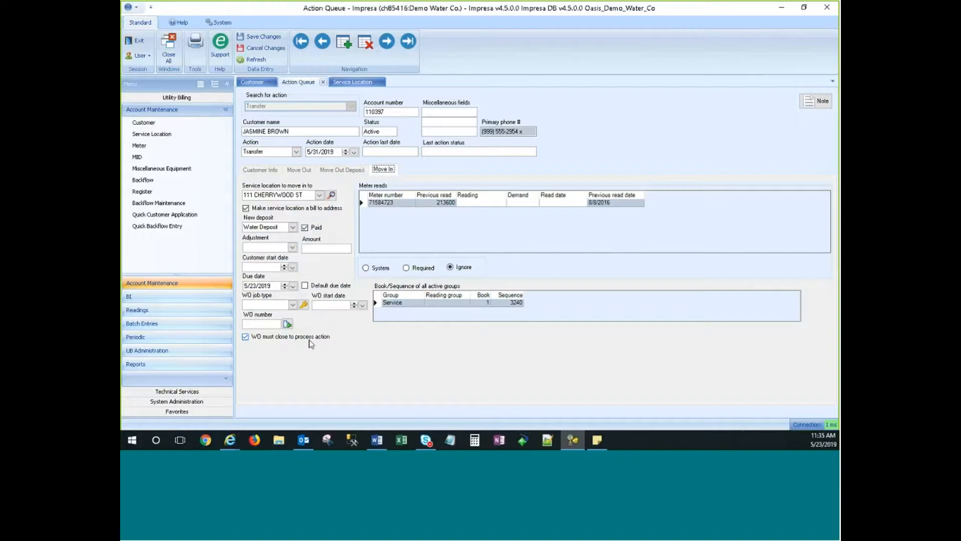
{"action": "left_click", "coordinate": [297, 170]}
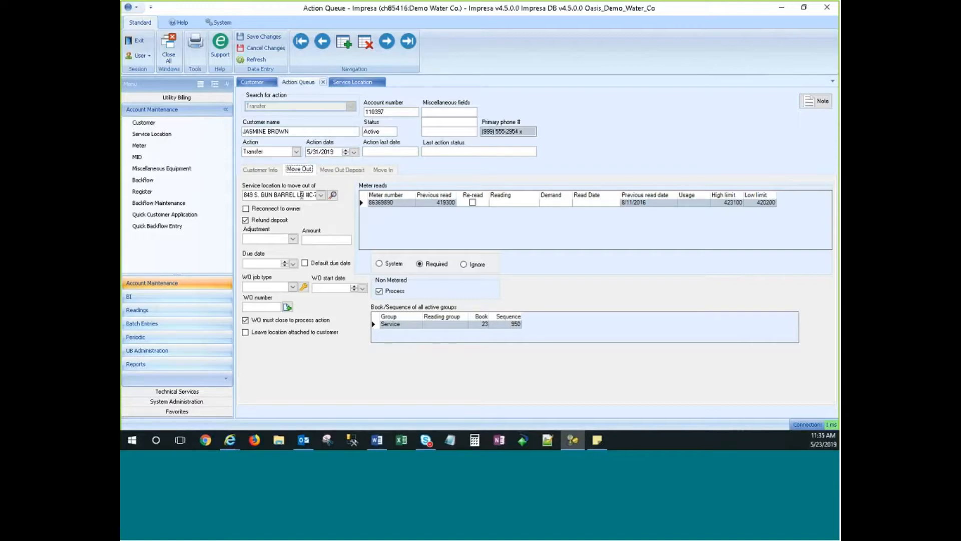
Check the action date calendar, keeping 5/31/2019, then open the Service Location record.
{"action": "left_click", "coordinate": [354, 151]}
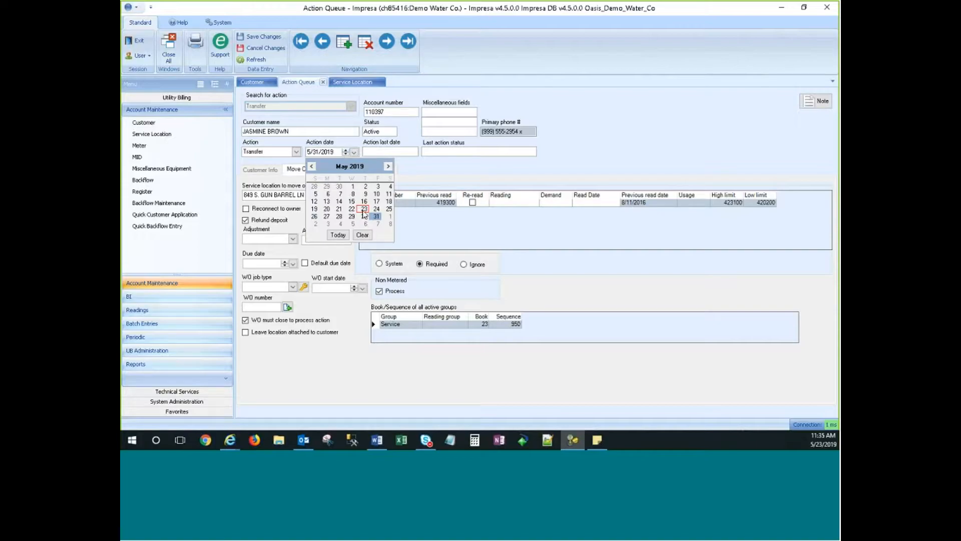
{"action": "left_click", "coordinate": [593, 157]}
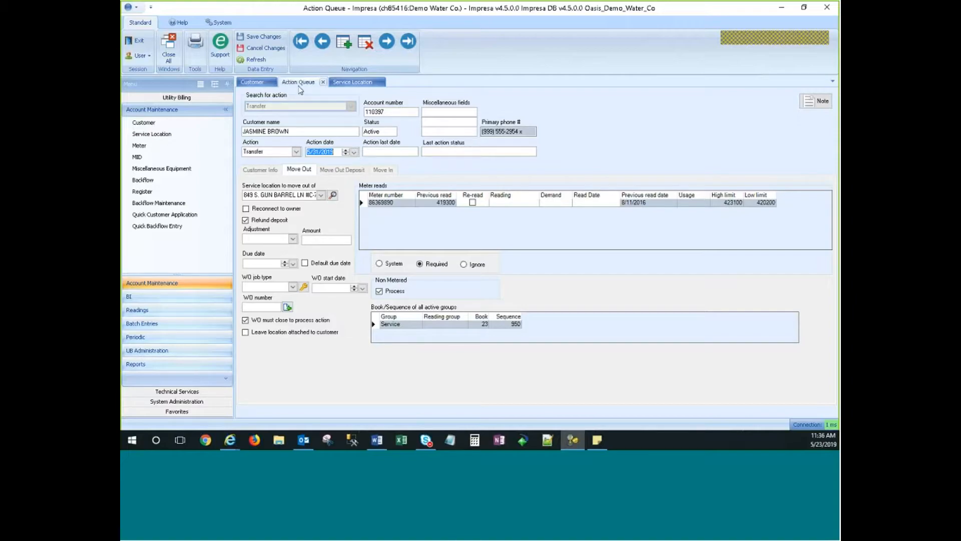
{"action": "left_click", "coordinate": [349, 83]}
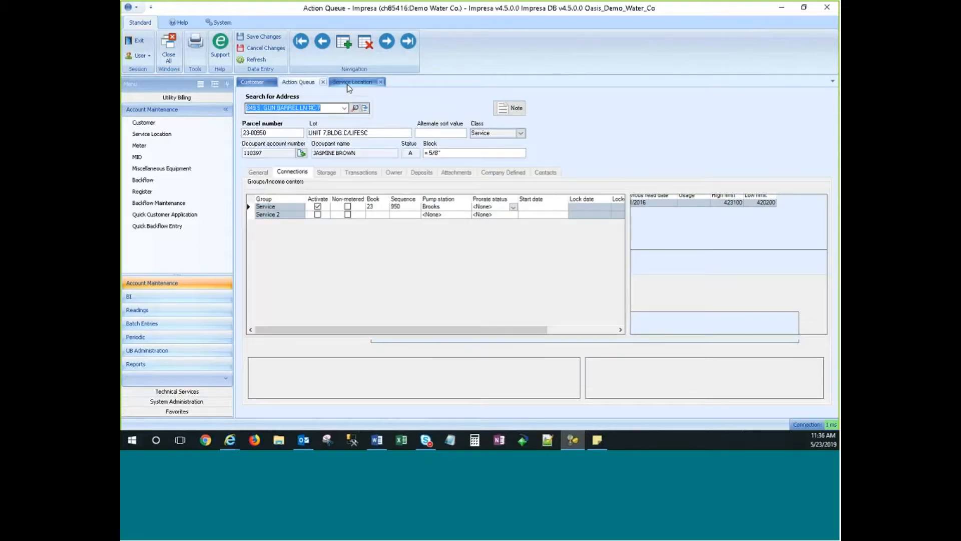
{"action": "left_click", "coordinate": [782, 7]}
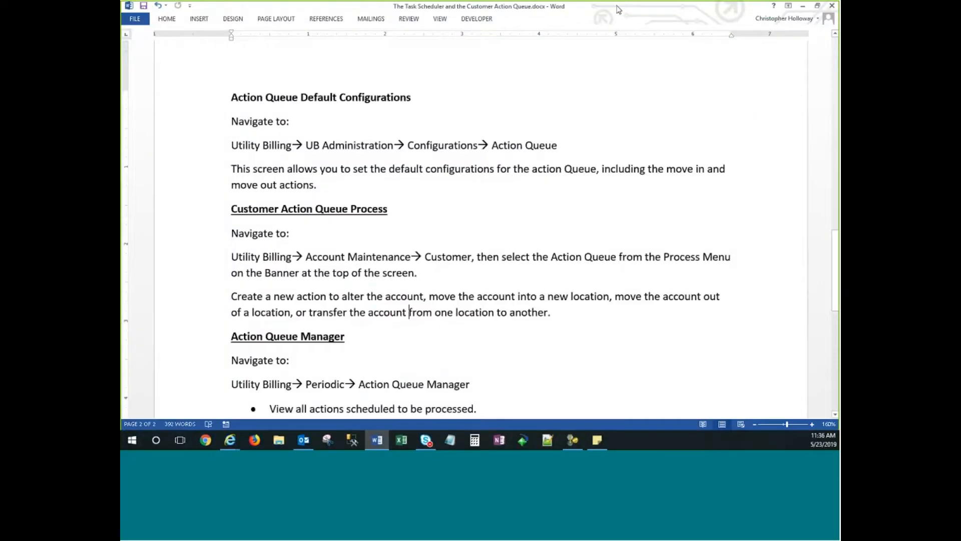
Scroll through the Word guide's Action Queue Manager notes, then return to Impresa.
{"action": "right_click", "coordinate": [589, 227]}
{"action": "left_click", "coordinate": [522, 248]}
{"action": "scroll", "coordinate": [521, 244], "scroll_direction": "down", "scroll_amount": 7}
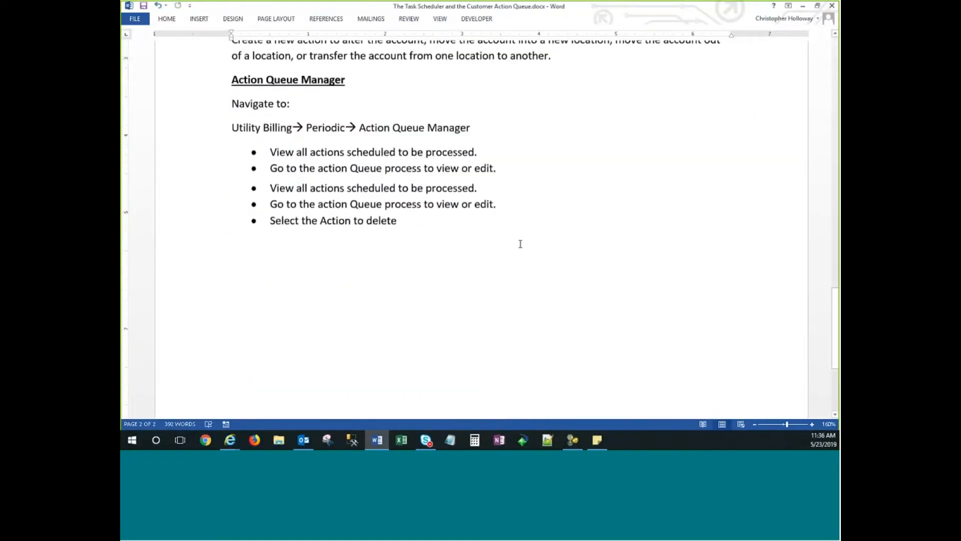
{"action": "scroll", "coordinate": [521, 245], "scroll_direction": "up", "scroll_amount": 3}
{"action": "scroll", "coordinate": [520, 244], "scroll_direction": "up", "scroll_amount": 5}
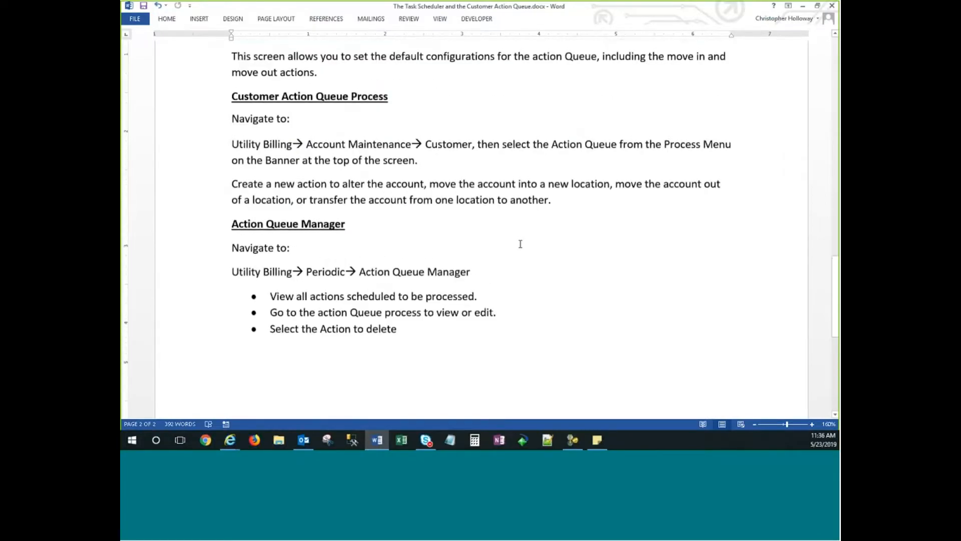
{"action": "key", "text": "alt+Tab"}
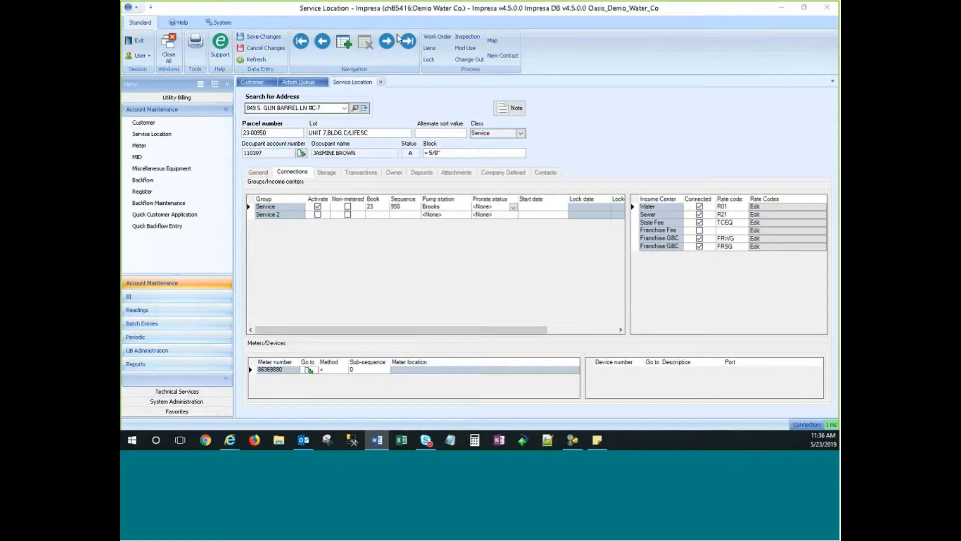
View the customer account's Service Location incomes: Water, Sewer, State Fee, Franchise at book 23, sequence 950.
{"action": "left_click", "coordinate": [657, 10]}
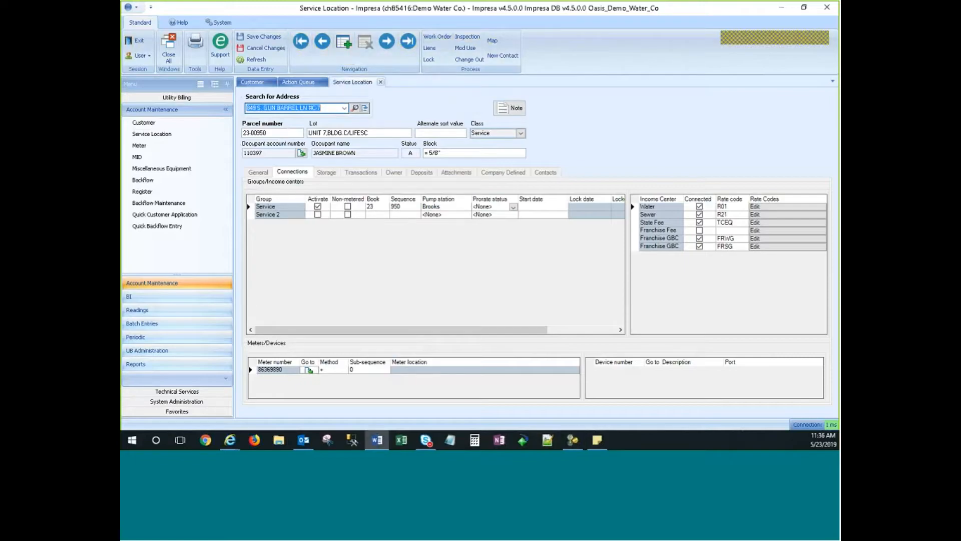
{"action": "left_click", "coordinate": [300, 108]}
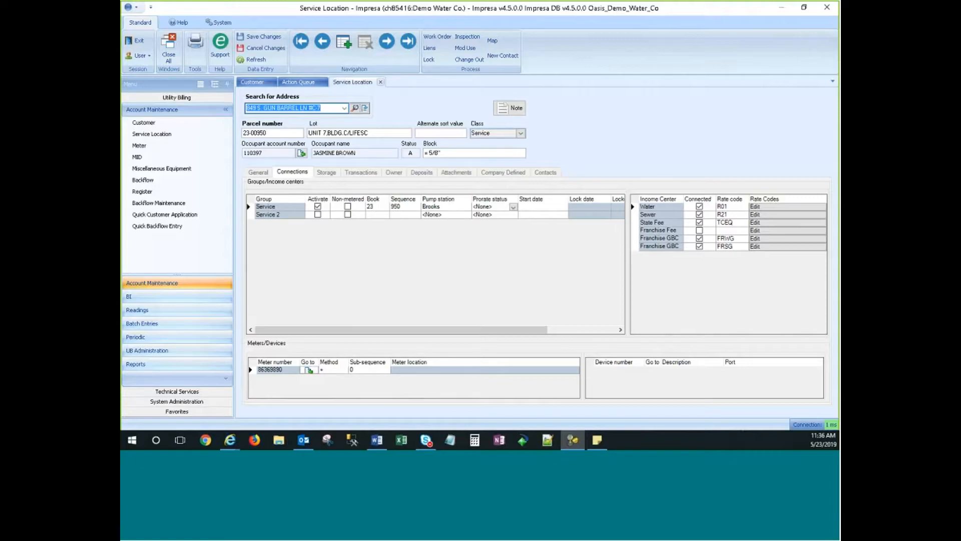
{"action": "left_click", "coordinate": [322, 108]}
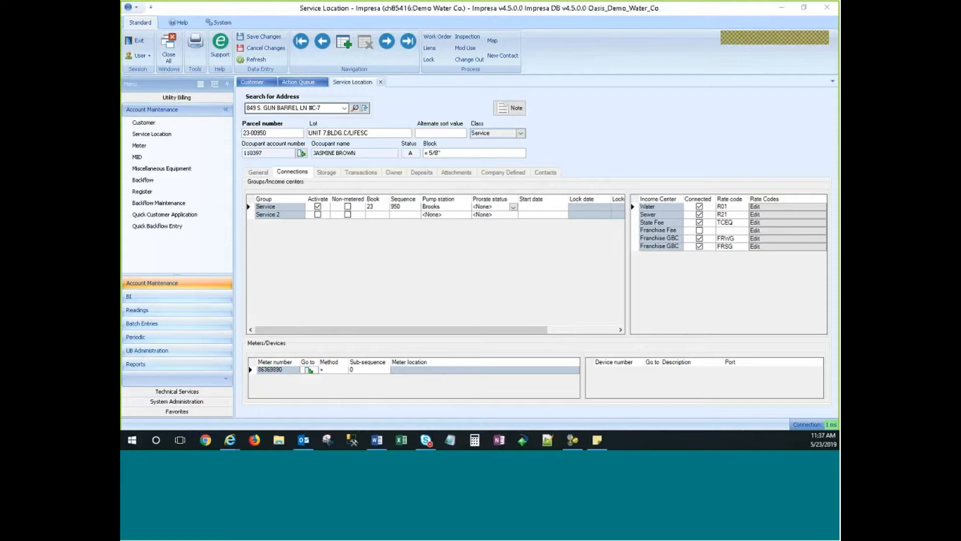
{"action": "left_click", "coordinate": [638, 117]}
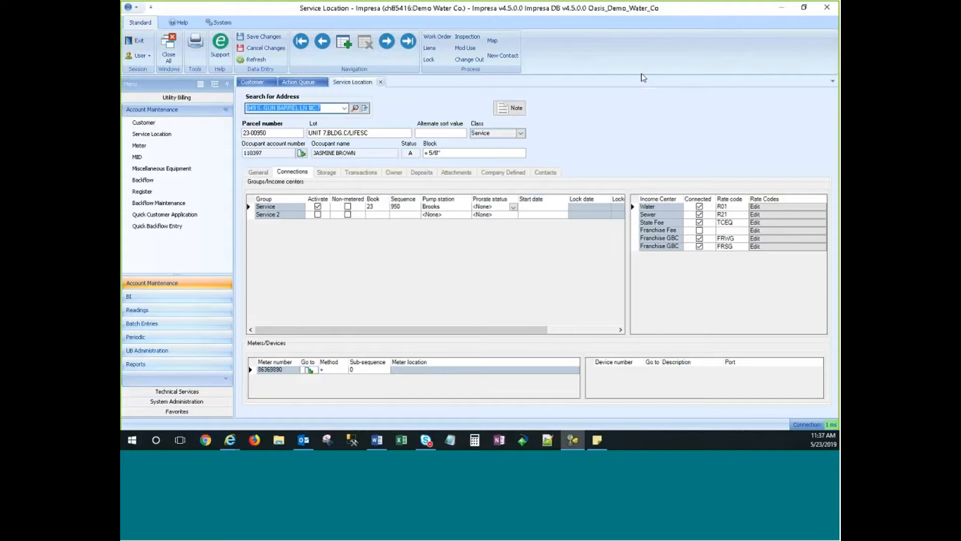
{"action": "left_click", "coordinate": [329, 110]}
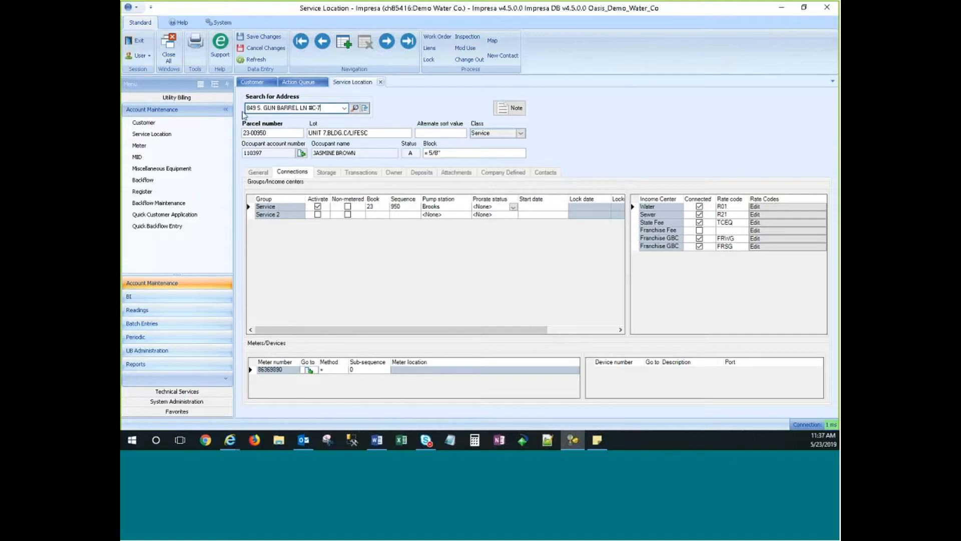
{"action": "left_click", "coordinate": [250, 82]}
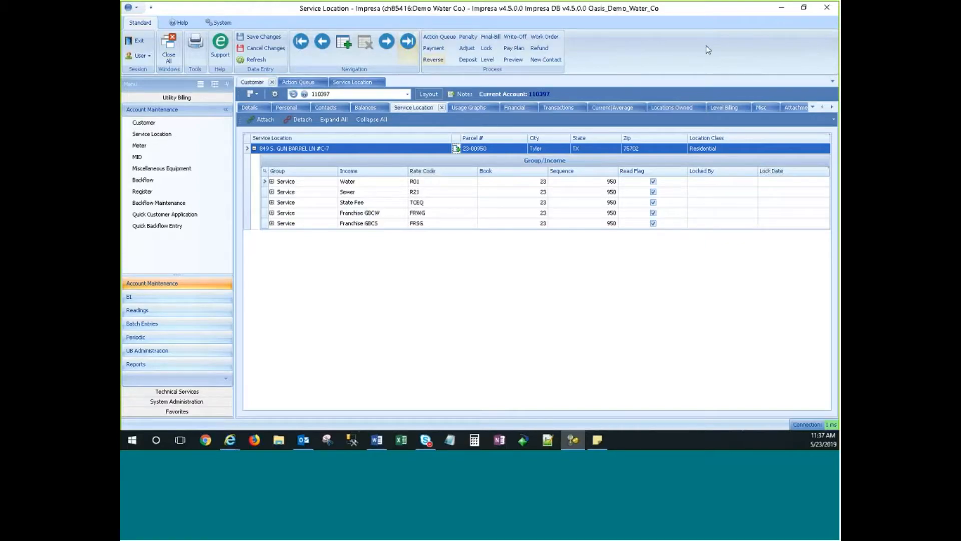
Show the customer's Details page and start a blank new customer record.
{"action": "left_click", "coordinate": [249, 109]}
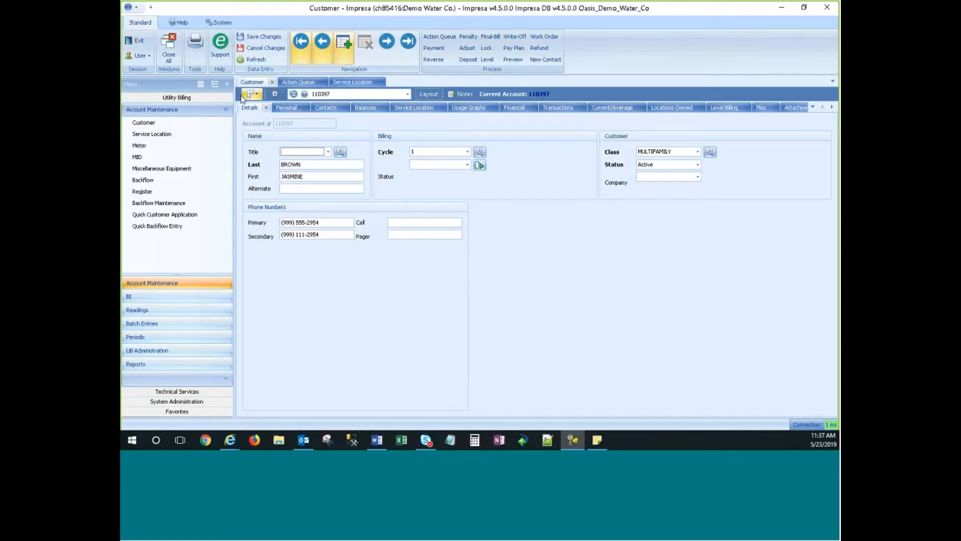
{"action": "left_click", "coordinate": [344, 43]}
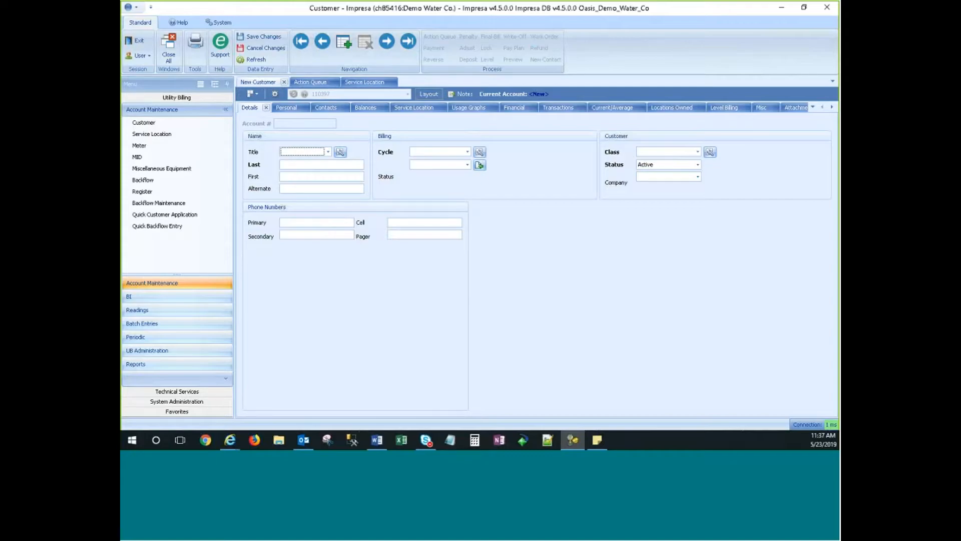
Browse the new customer's billing cycle and customer class choices.
{"action": "left_click", "coordinate": [444, 153]}
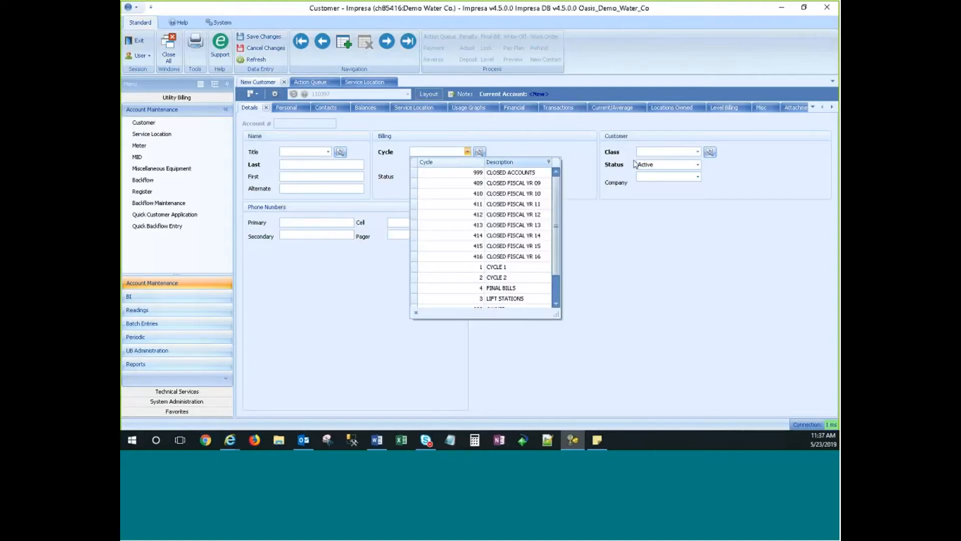
{"action": "left_click", "coordinate": [665, 152]}
{"action": "left_click", "coordinate": [582, 201]}
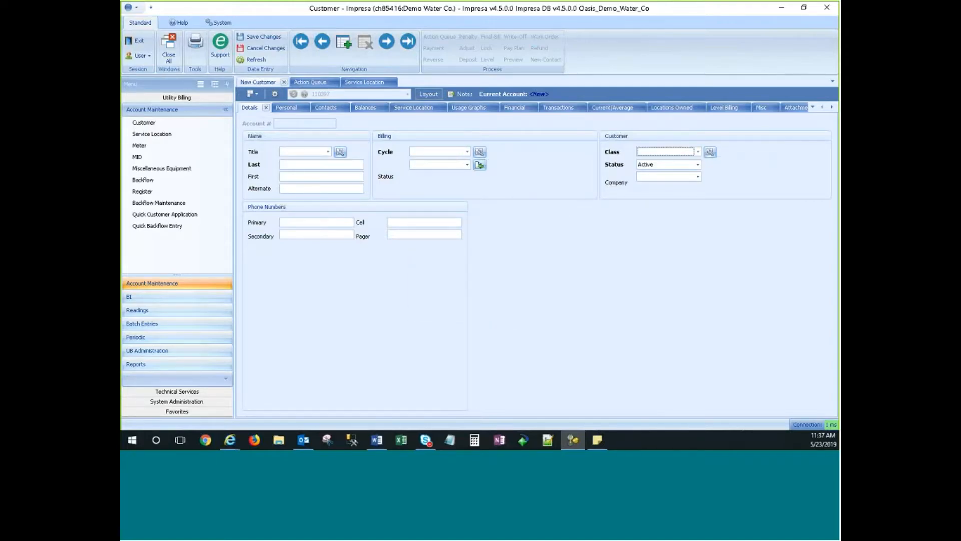
Open the new customer's Personal page and close the bill-to address editor unchanged.
{"action": "left_click", "coordinate": [285, 108]}
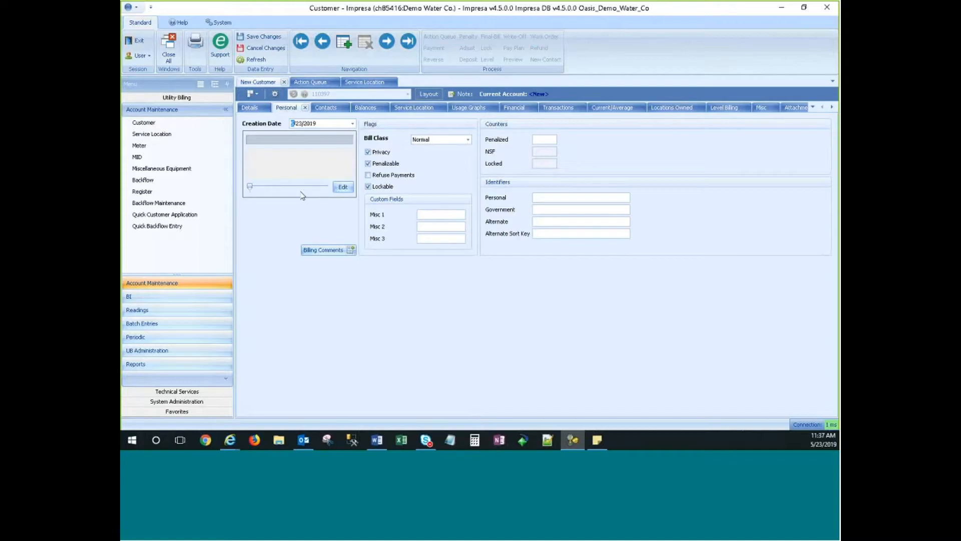
{"action": "left_click", "coordinate": [343, 186]}
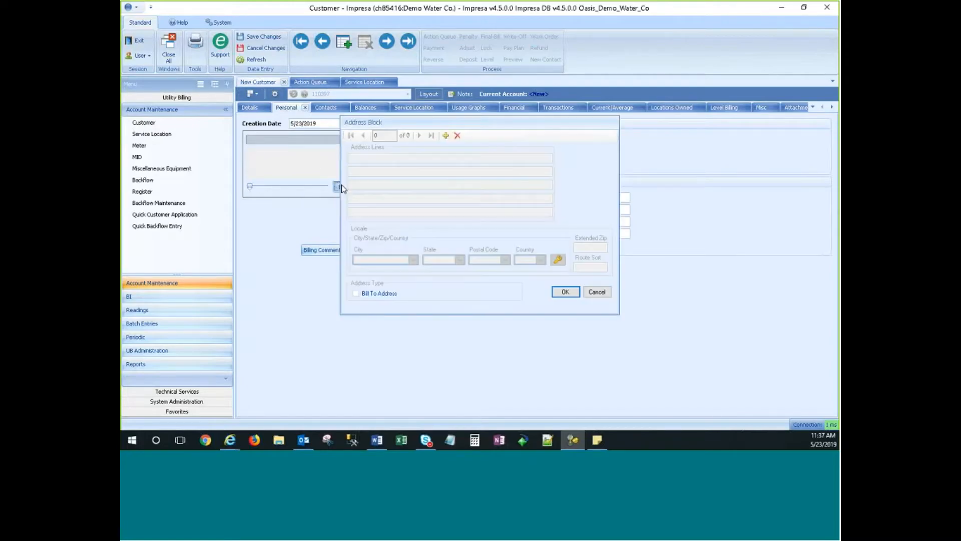
{"action": "left_click", "coordinate": [598, 293]}
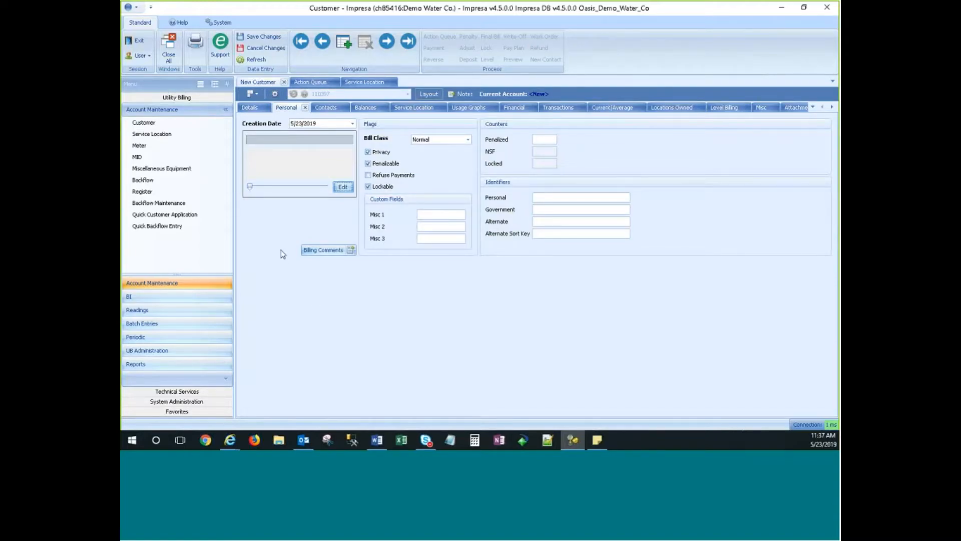
{"action": "left_click", "coordinate": [313, 84]}
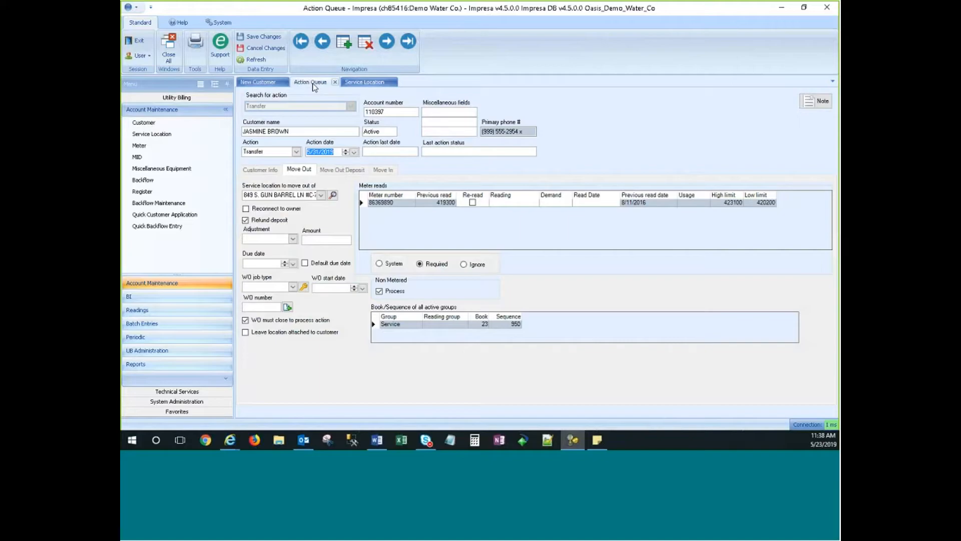
Discard the unsaved new customer record, confirming Yes to cancel the changes.
{"action": "left_click", "coordinate": [257, 82]}
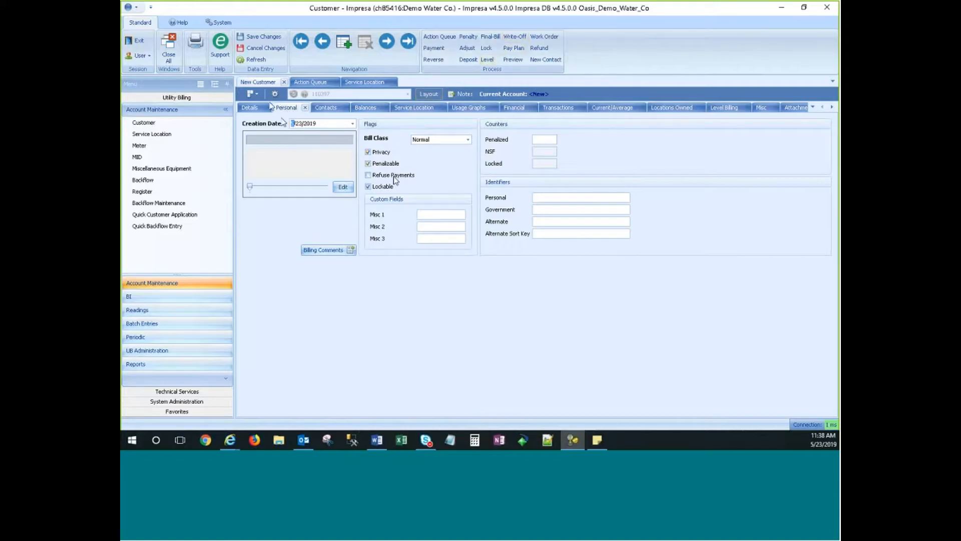
{"action": "left_click", "coordinate": [266, 50]}
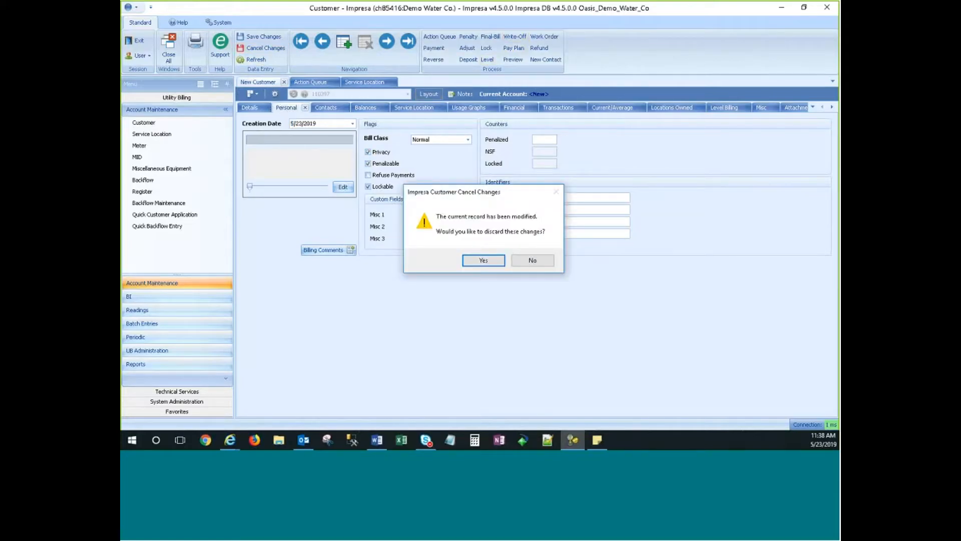
{"action": "left_click", "coordinate": [484, 260]}
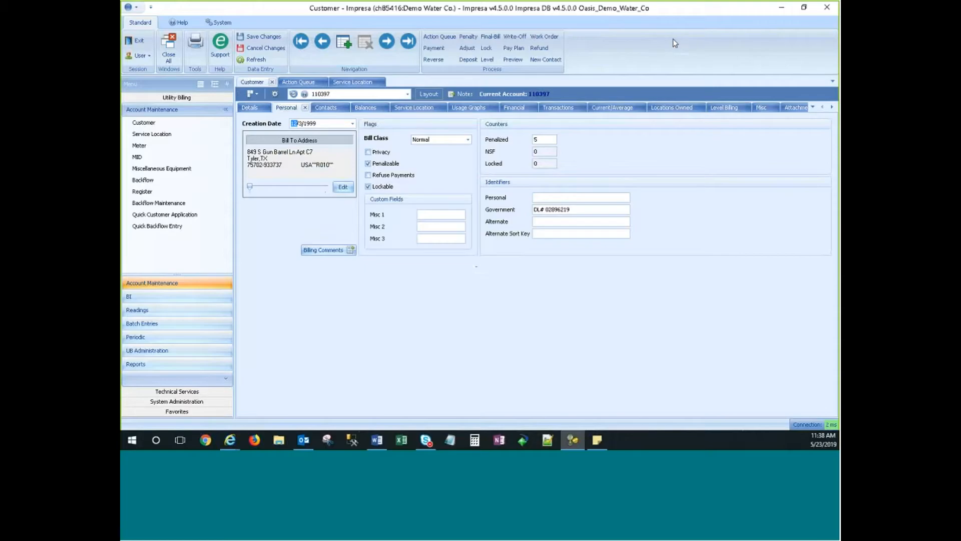
{"action": "left_click", "coordinate": [303, 82]}
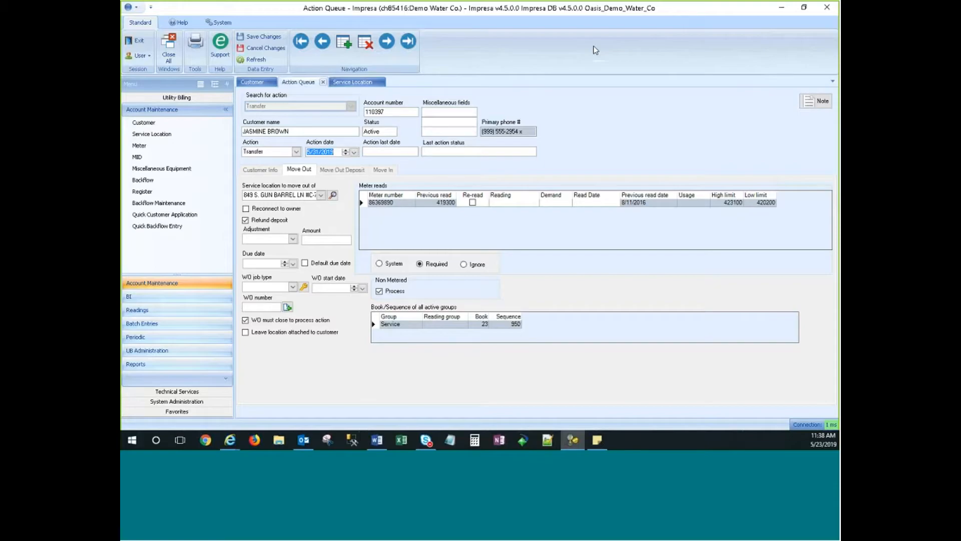
Inspect the 5/31/2019 action date's year and day parts, then move the Word guide over Impresa.
{"action": "left_click", "coordinate": [331, 151]}
{"action": "left_click", "coordinate": [315, 152]}
{"action": "key", "text": "Tab"}
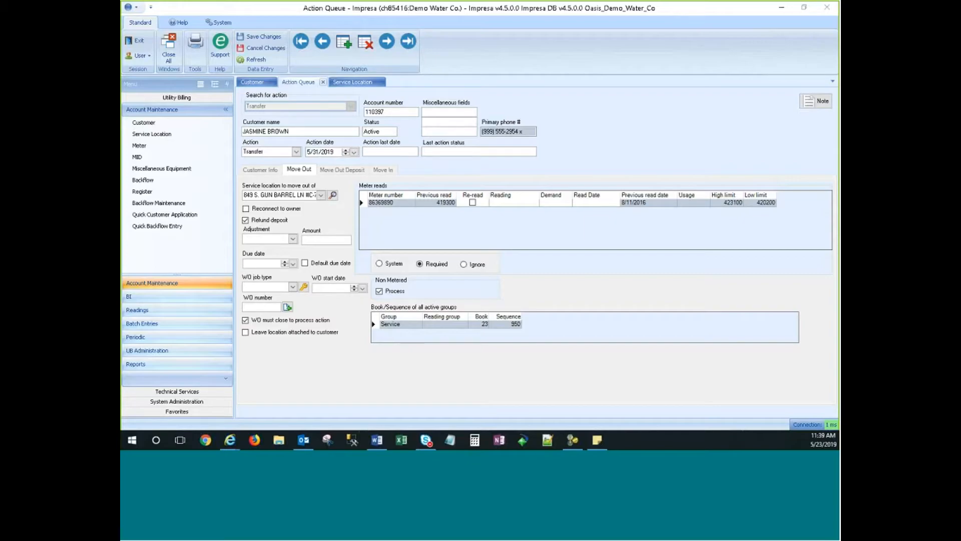
{"action": "left_click", "coordinate": [639, 62]}
{"action": "left_click", "coordinate": [521, 259]}
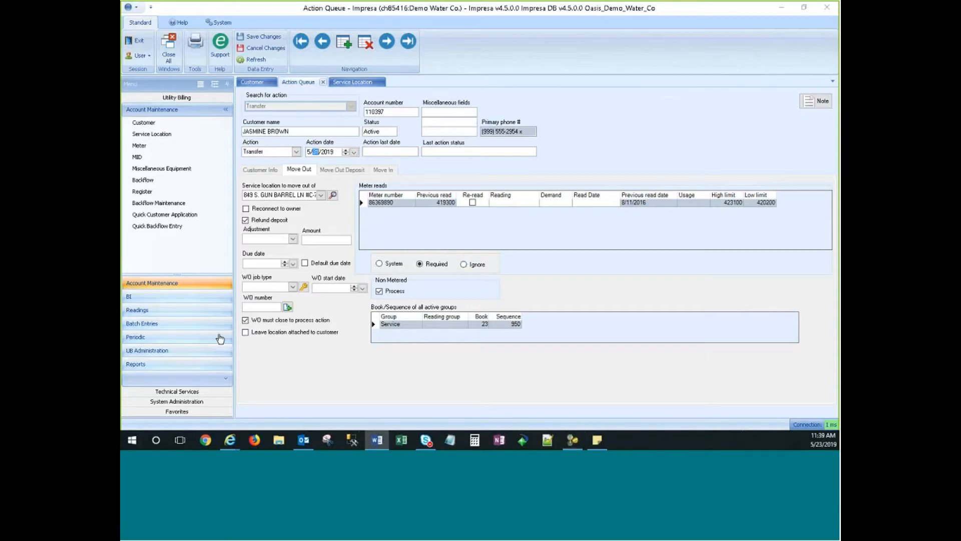
{"action": "left_click_drag", "start_coordinate": [221, 339], "coordinate": [476, 117]}
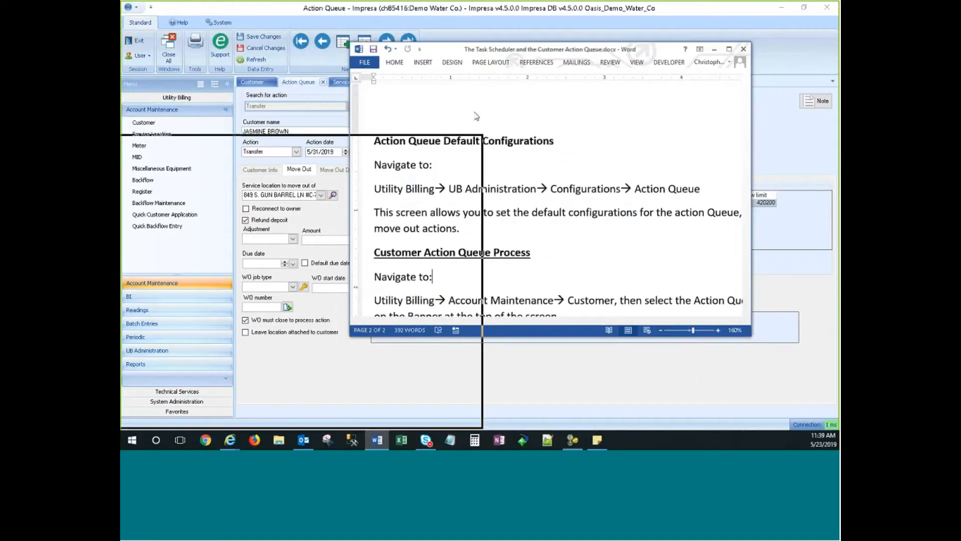
Bring up the guide's Action Queue Manager section in Word, then return to Impresa's Periodic list.
{"action": "left_click", "coordinate": [765, 159]}
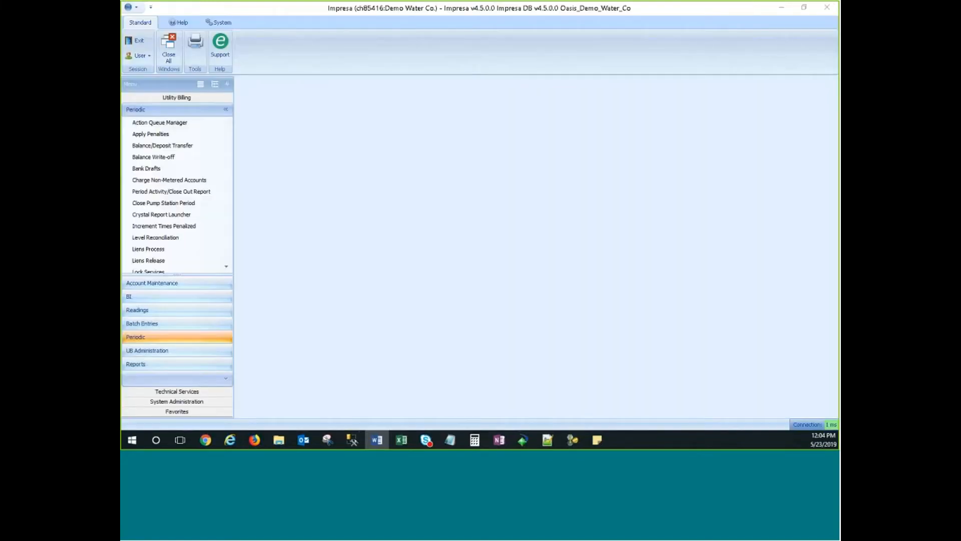
{"action": "left_click", "coordinate": [422, 214]}
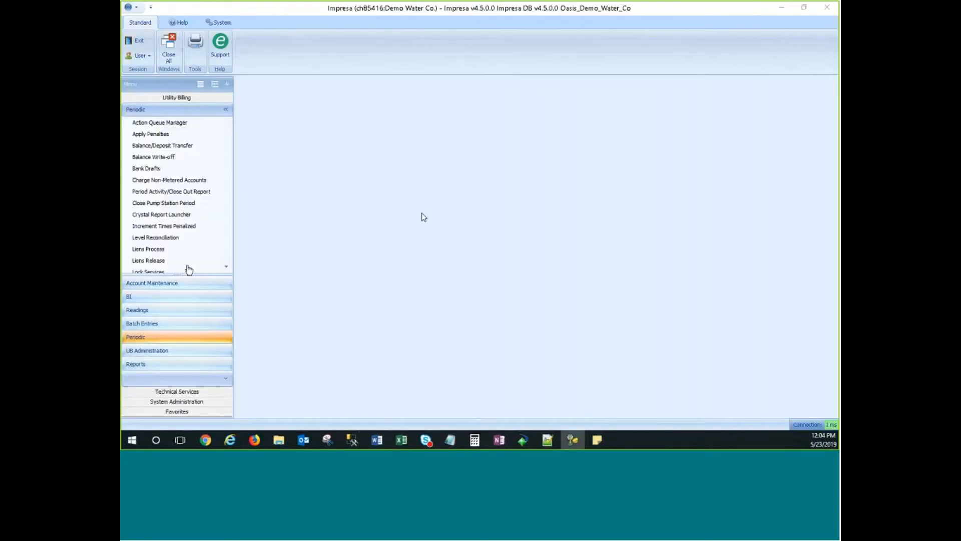
Open Periodic > Action Queue Manager and select the first queued action.
{"action": "left_click", "coordinate": [142, 337]}
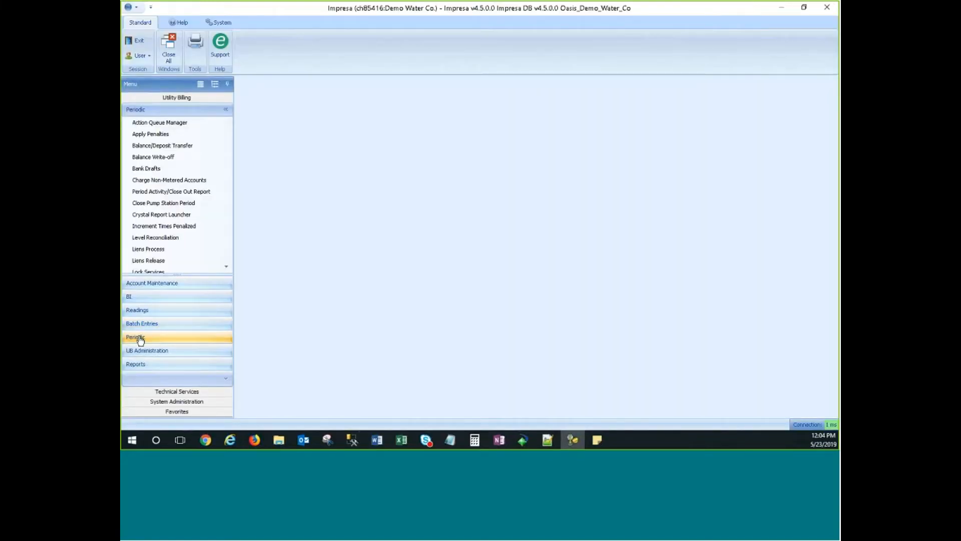
{"action": "left_click", "coordinate": [153, 125]}
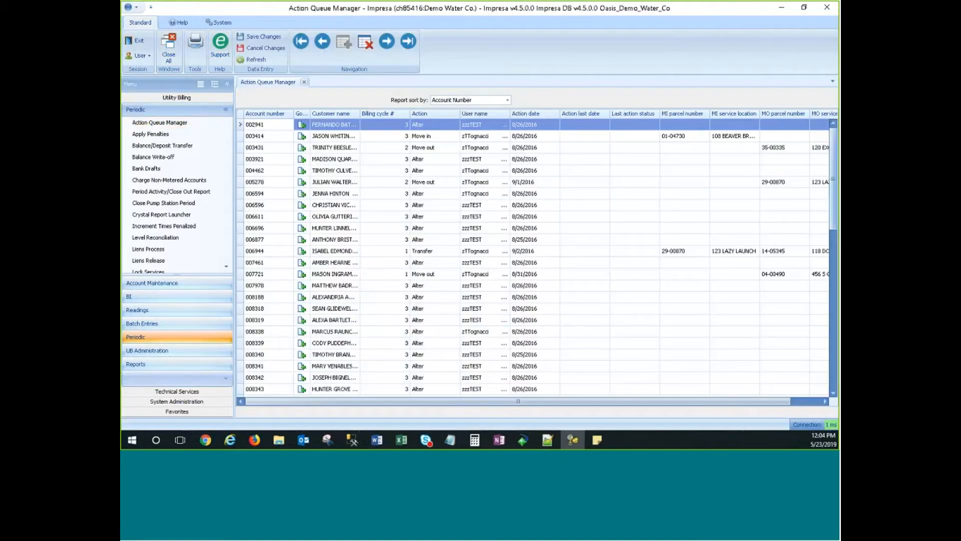
{"action": "mouse_move", "coordinate": [834, 154]}
{"action": "left_mouse_down"}
{"action": "mouse_move", "coordinate": [834, 337]}
{"action": "mouse_move", "coordinate": [833, 155]}
{"action": "left_mouse_up"}
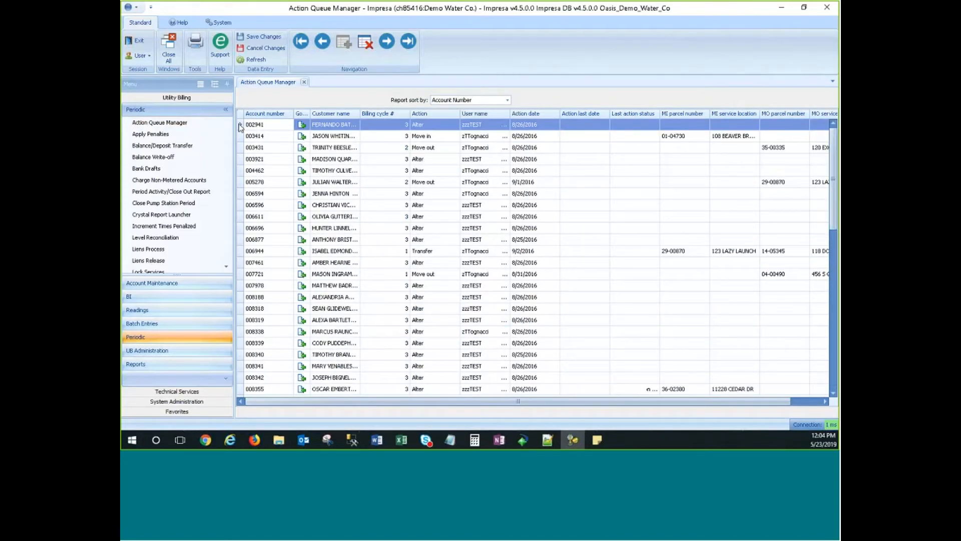
{"action": "left_click", "coordinate": [258, 124]}
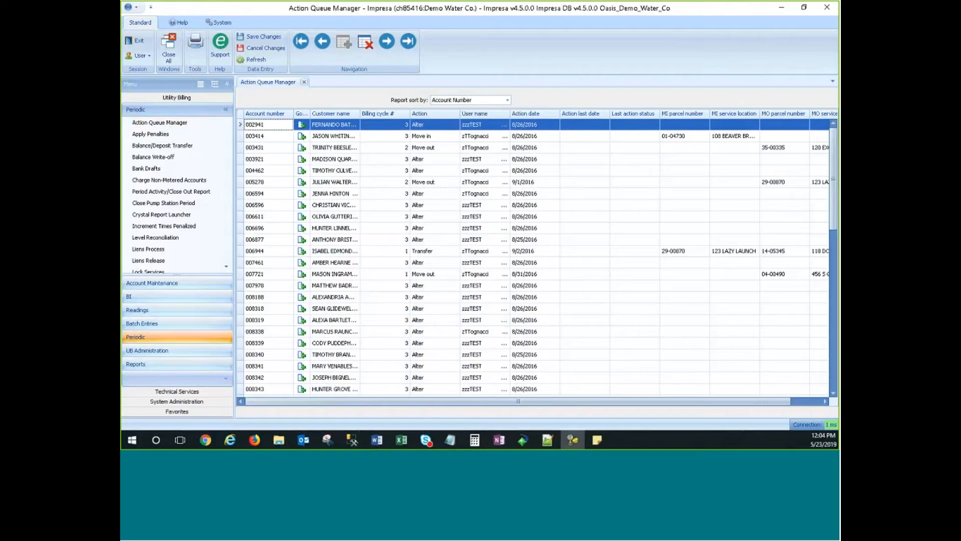
{"action": "mouse_move", "coordinate": [833, 178]}
{"action": "left_mouse_down"}
{"action": "mouse_move", "coordinate": [834, 343]}
{"action": "mouse_move", "coordinate": [833, 183]}
{"action": "left_mouse_up"}
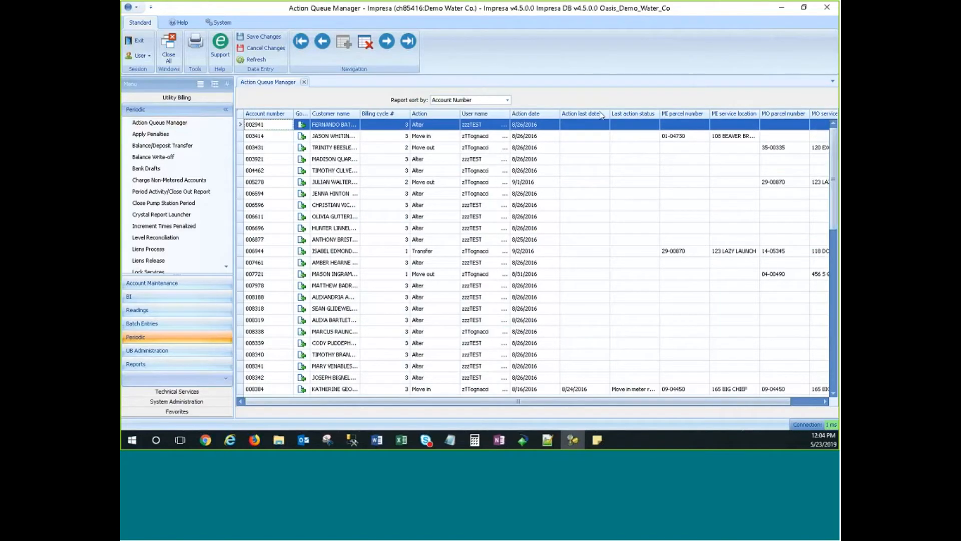
Sort the queue by Action date, then by Account number in descending order.
{"action": "left_click", "coordinate": [539, 117]}
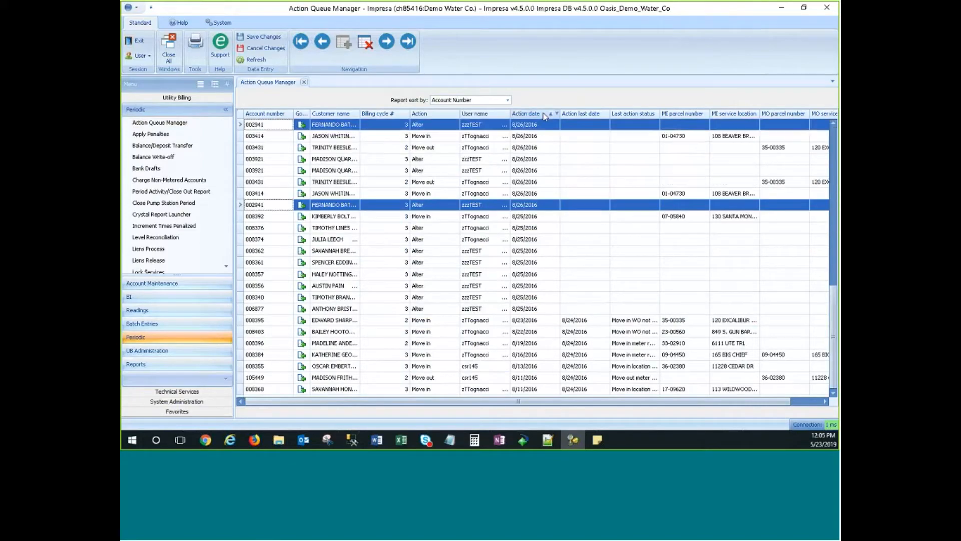
{"action": "left_click", "coordinate": [545, 116]}
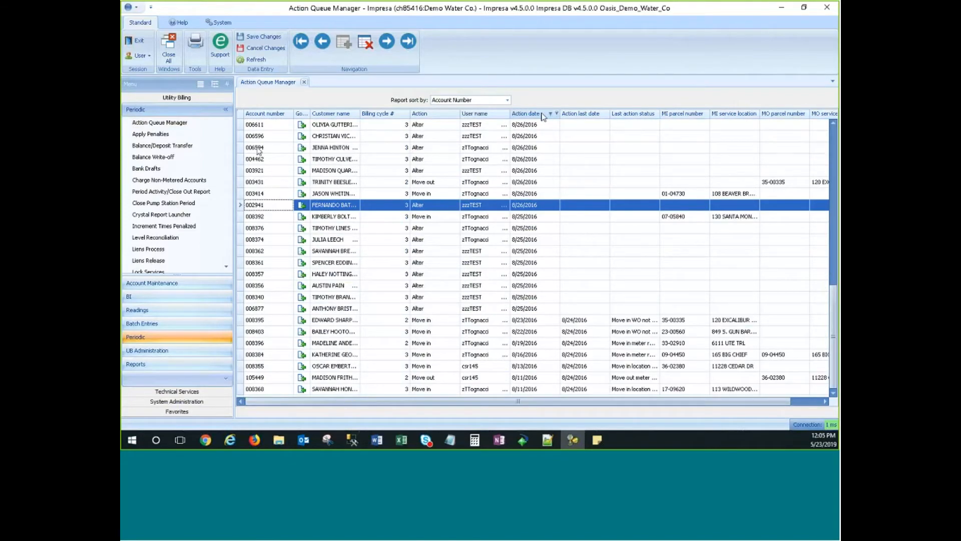
{"action": "left_click", "coordinate": [266, 115]}
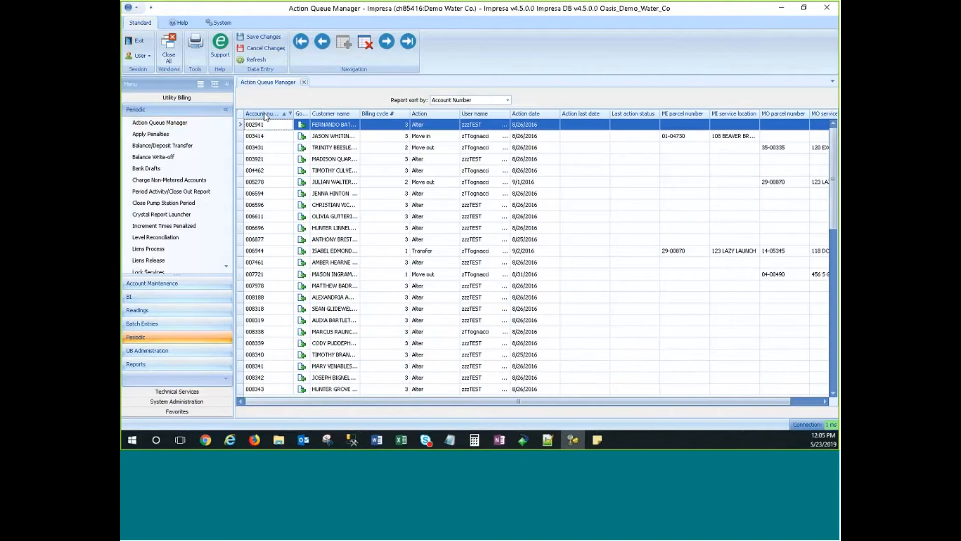
{"action": "left_click", "coordinate": [266, 114]}
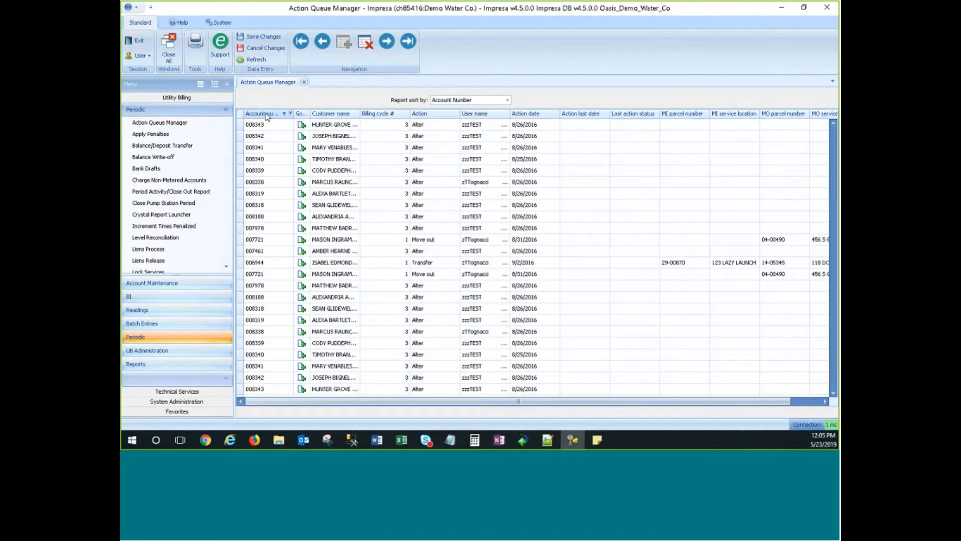
{"action": "right_click", "coordinate": [267, 117]}
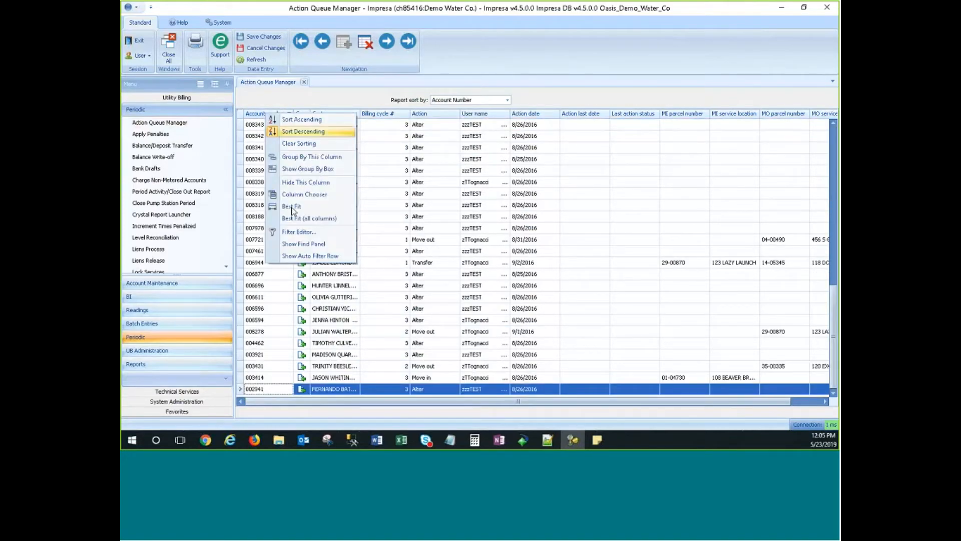
{"action": "left_click", "coordinate": [306, 256]}
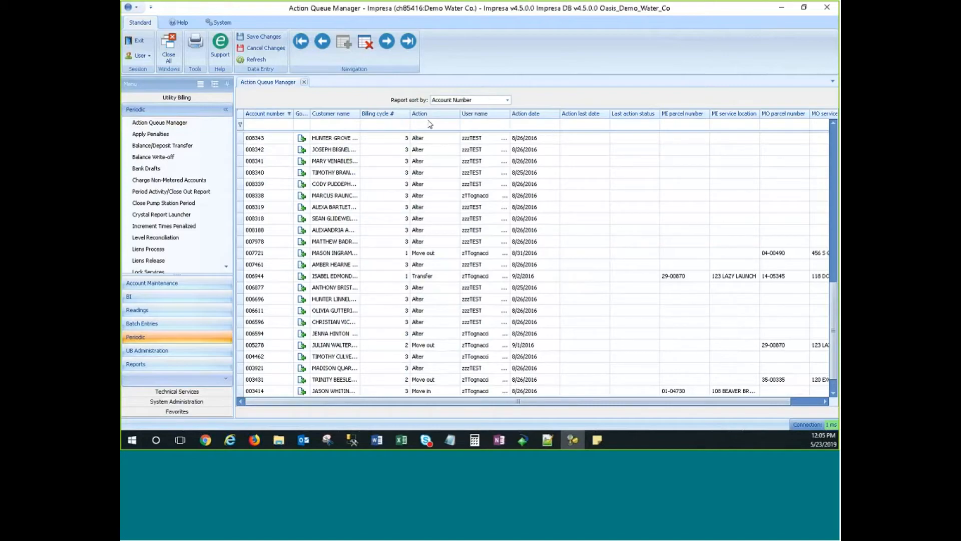
{"action": "left_click", "coordinate": [260, 125]}
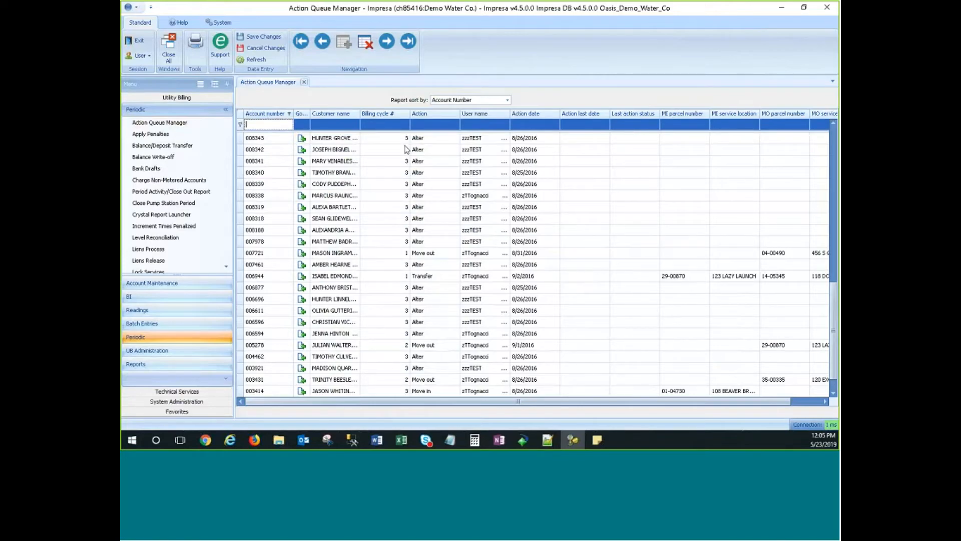
{"action": "type", "text": "007"}
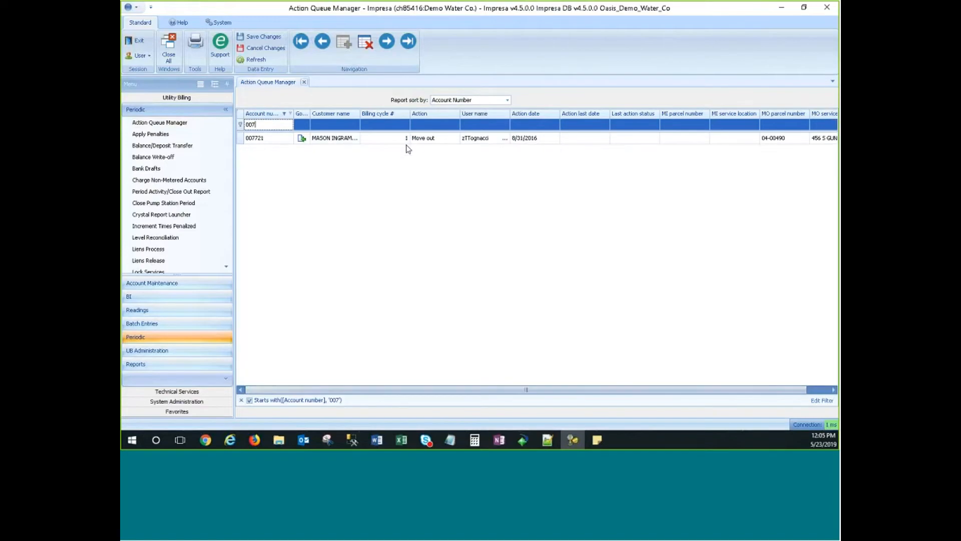
{"action": "type", "text": "7"}
{"action": "key", "text": "BackSpace"}
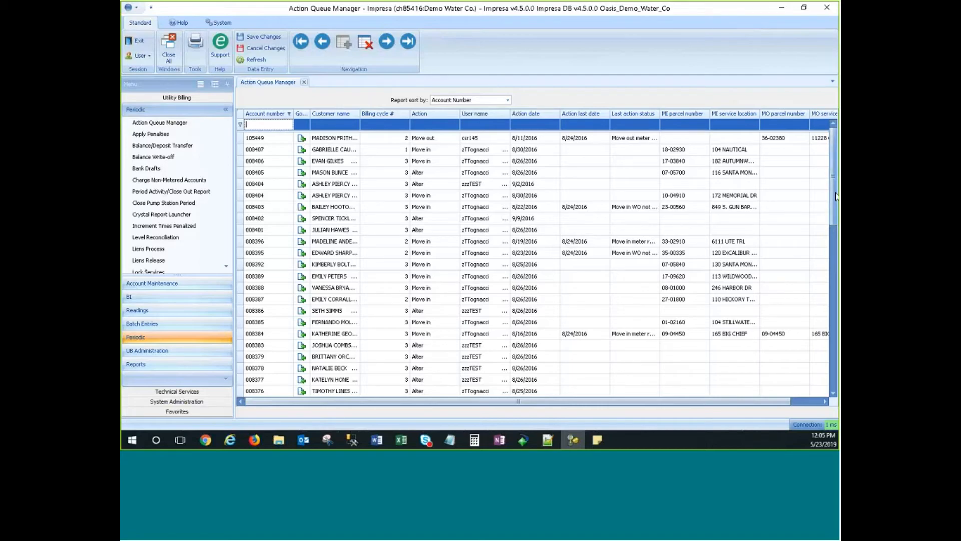
Scroll through the queued actions and select the Transfer action row.
{"action": "mouse_move", "coordinate": [835, 131]}
{"action": "left_mouse_down"}
{"action": "mouse_move", "coordinate": [834, 177]}
{"action": "mouse_move", "coordinate": [835, 131]}
{"action": "left_mouse_up"}
{"action": "left_click_drag", "start_coordinate": [701, 401], "coordinate": [644, 403]}
{"action": "scroll", "coordinate": [438, 292], "scroll_direction": "down", "scroll_amount": 6}
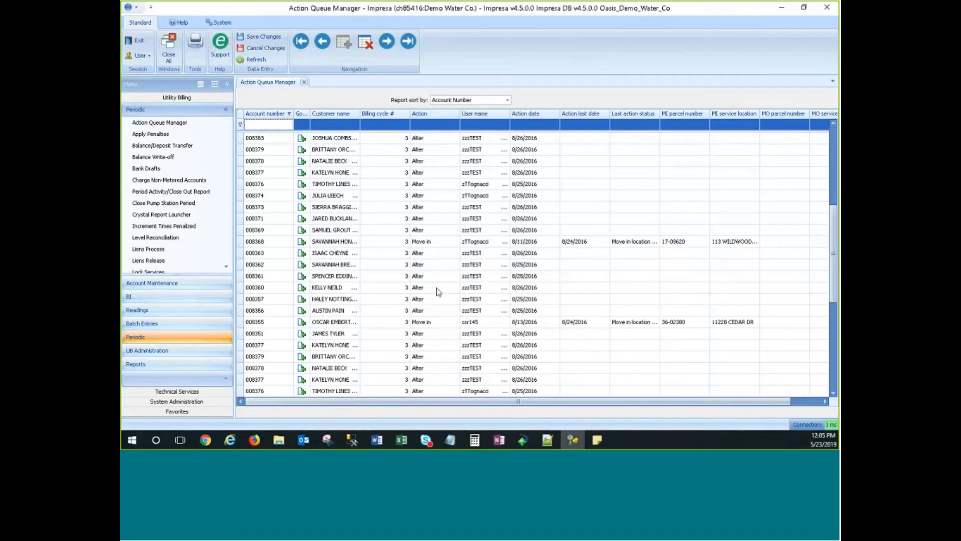
{"action": "scroll", "coordinate": [438, 292], "scroll_direction": "down", "scroll_amount": 6}
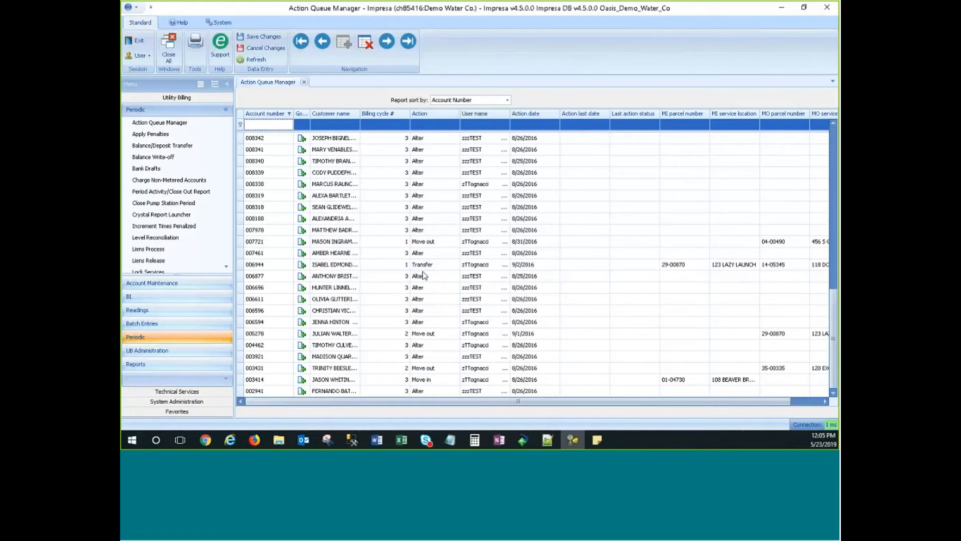
{"action": "left_click", "coordinate": [423, 267]}
{"action": "scroll", "coordinate": [435, 278], "scroll_direction": "up", "scroll_amount": 1}
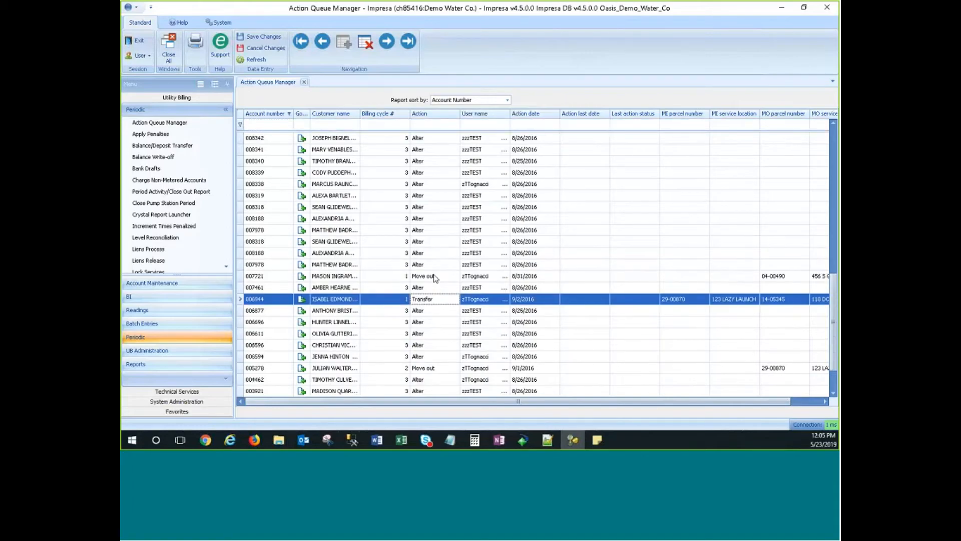
{"action": "scroll", "coordinate": [435, 279], "scroll_direction": "up", "scroll_amount": 10}
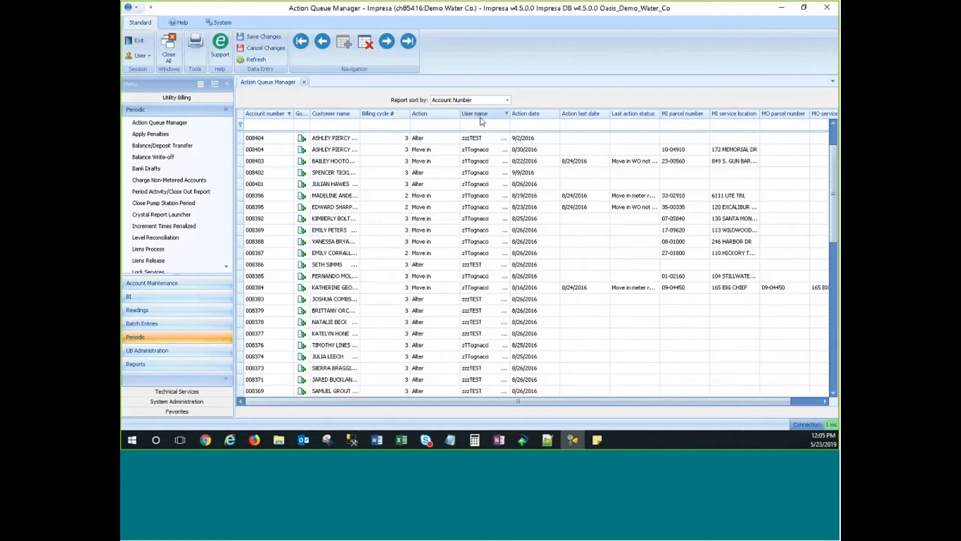
Sort the grid by Action date ascending, earliest August 2016 actions first.
{"action": "left_click", "coordinate": [528, 114]}
{"action": "left_click", "coordinate": [534, 115]}
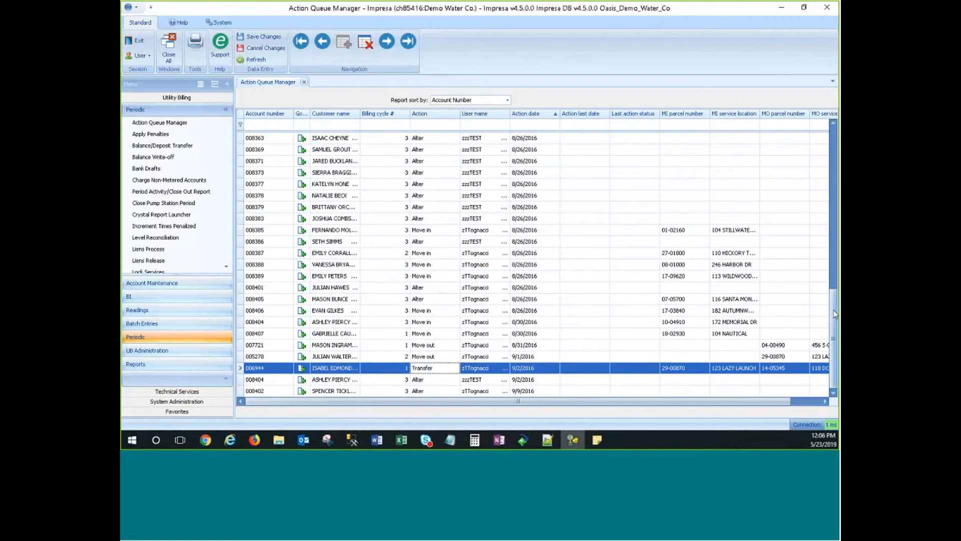
{"action": "left_click_drag", "start_coordinate": [834, 338], "coordinate": [833, 177]}
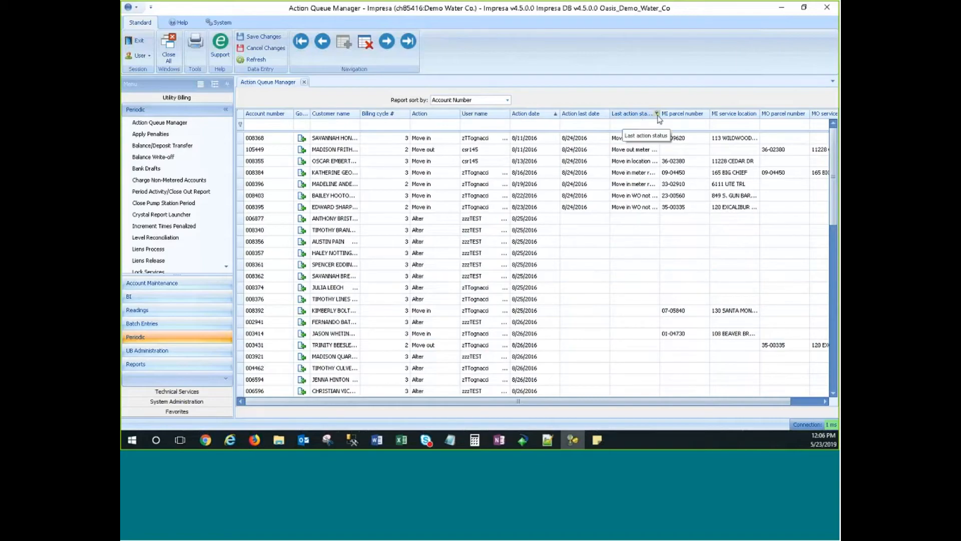
{"action": "right_click", "coordinate": [682, 115]}
Widen the Last action status column to show full statuses, and widen the Go to column.
{"action": "left_click", "coordinate": [709, 196]}
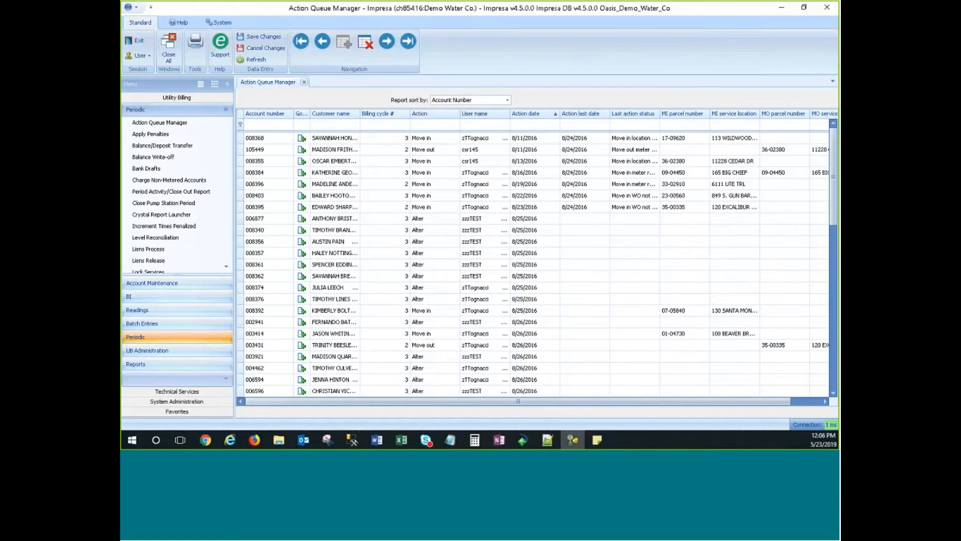
{"action": "left_click_drag", "start_coordinate": [659, 114], "coordinate": [696, 116]}
{"action": "left_click_drag", "start_coordinate": [775, 113], "coordinate": [775, 114]}
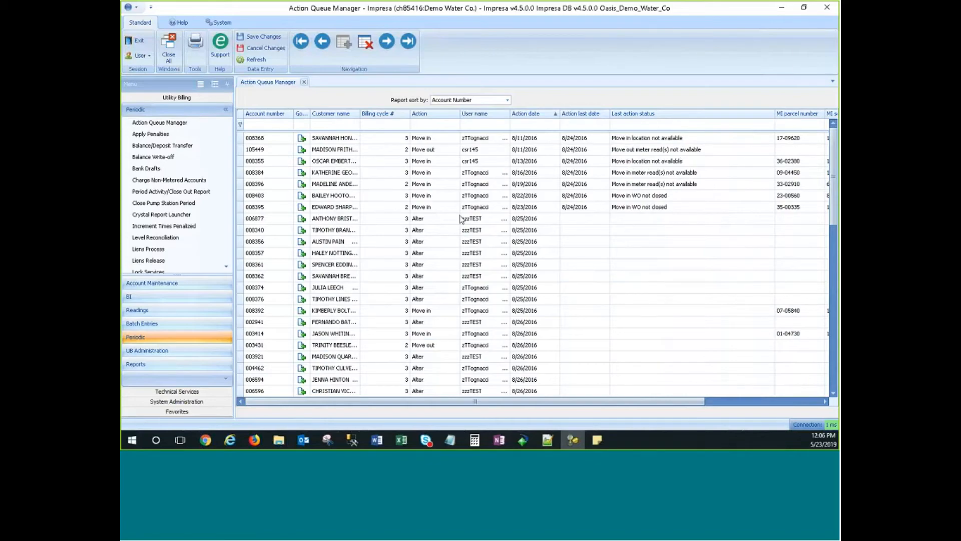
{"action": "left_click_drag", "start_coordinate": [532, 402], "coordinate": [649, 402]}
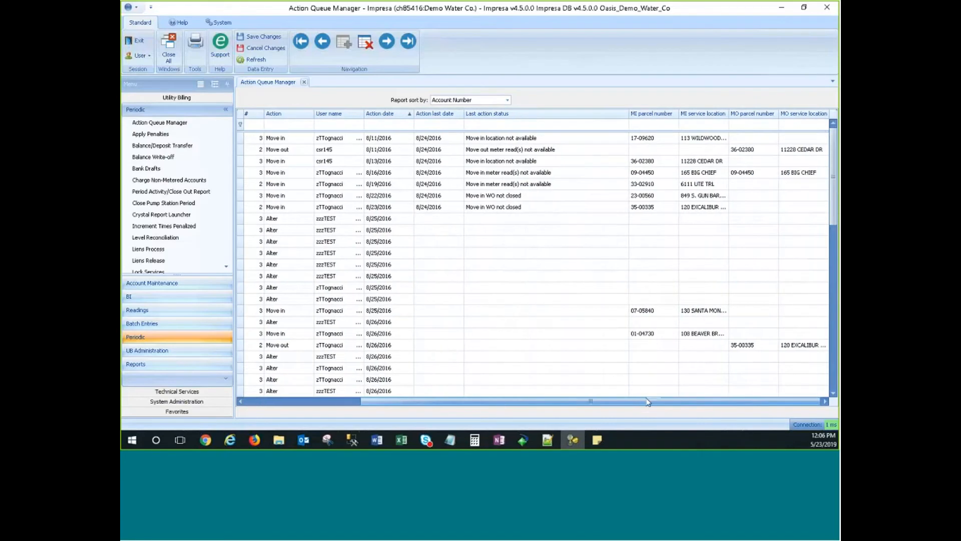
{"action": "left_click_drag", "start_coordinate": [626, 120], "coordinate": [575, 120]}
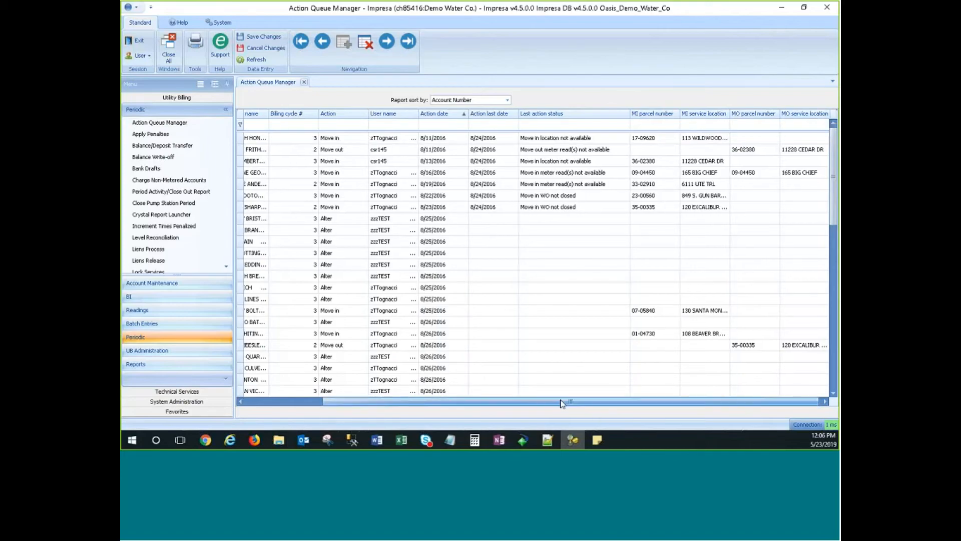
{"action": "left_click_drag", "start_coordinate": [556, 402], "coordinate": [478, 402]}
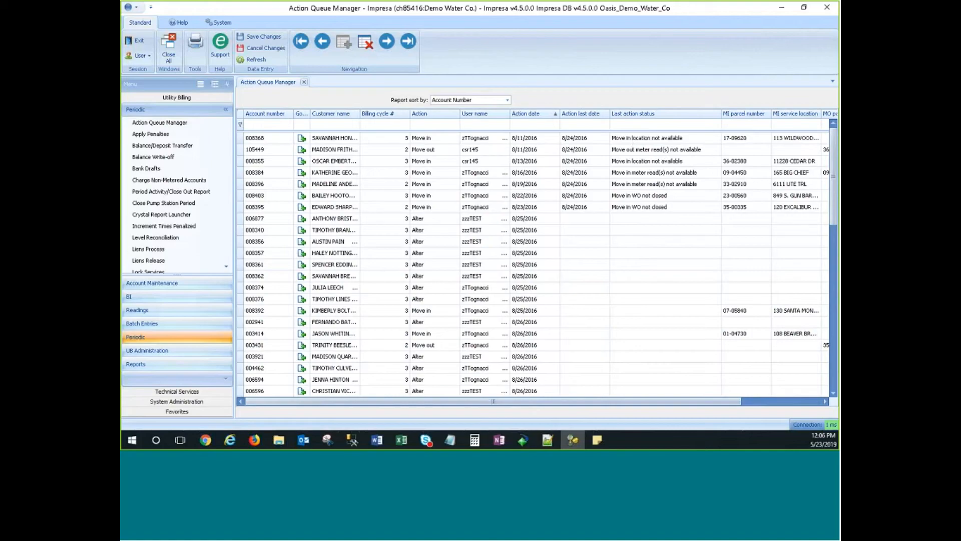
{"action": "left_click_drag", "start_coordinate": [310, 113], "coordinate": [339, 113]}
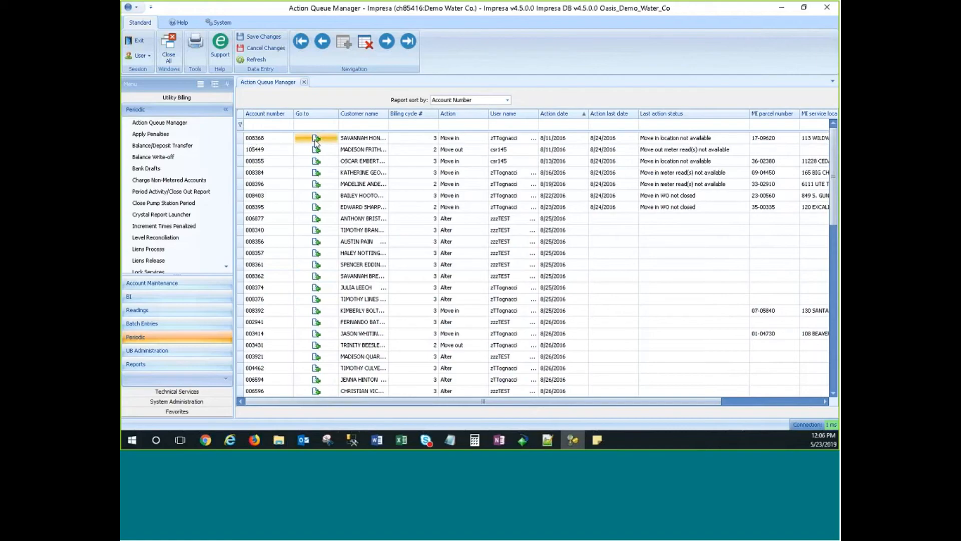
Open the first queued Move in action's details, then return to the Manager grid.
{"action": "left_click", "coordinate": [315, 140]}
{"action": "left_click", "coordinate": [315, 142]}
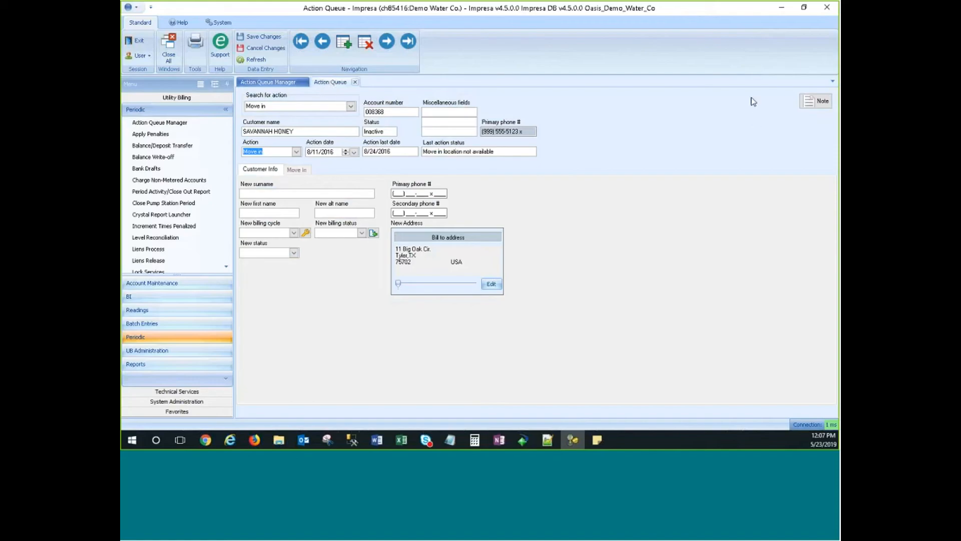
{"action": "left_click", "coordinate": [296, 170]}
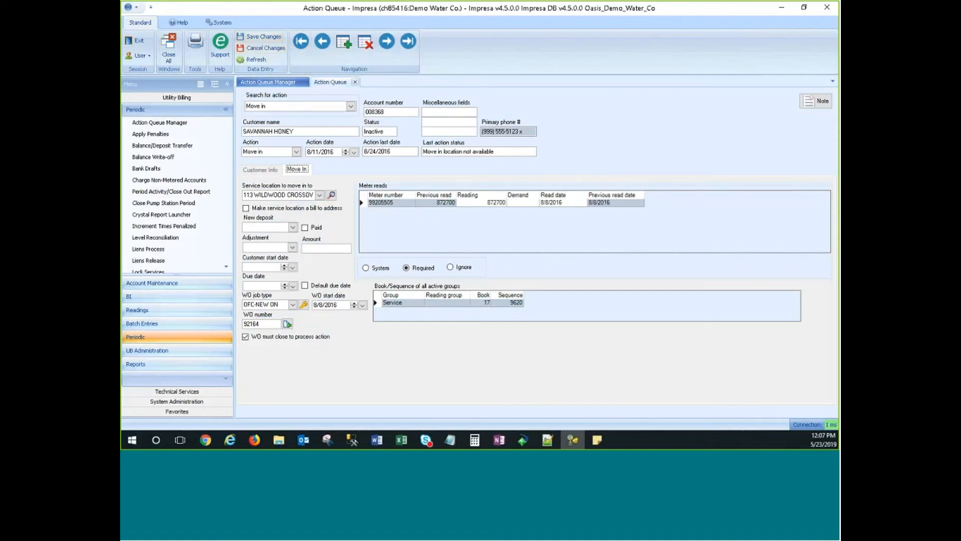
{"action": "left_click", "coordinate": [267, 82]}
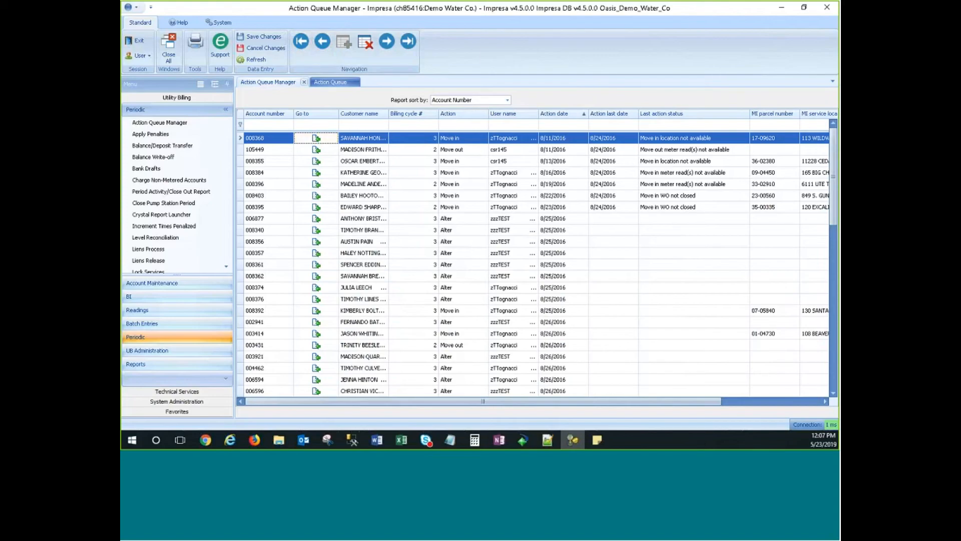
{"action": "left_click", "coordinate": [241, 146]}
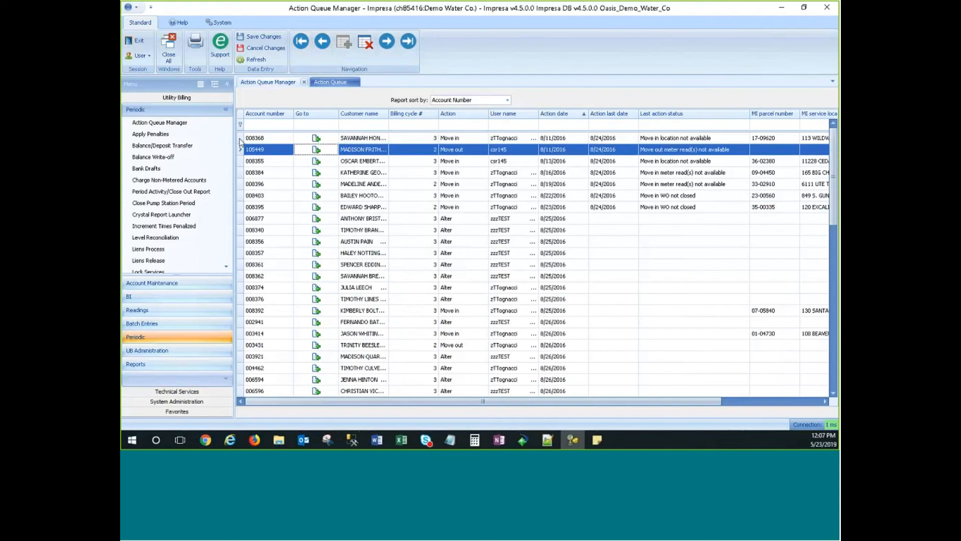
Delete the first Move in queued action and narrow the Action last date and Last action status columns.
{"action": "left_click", "coordinate": [241, 139]}
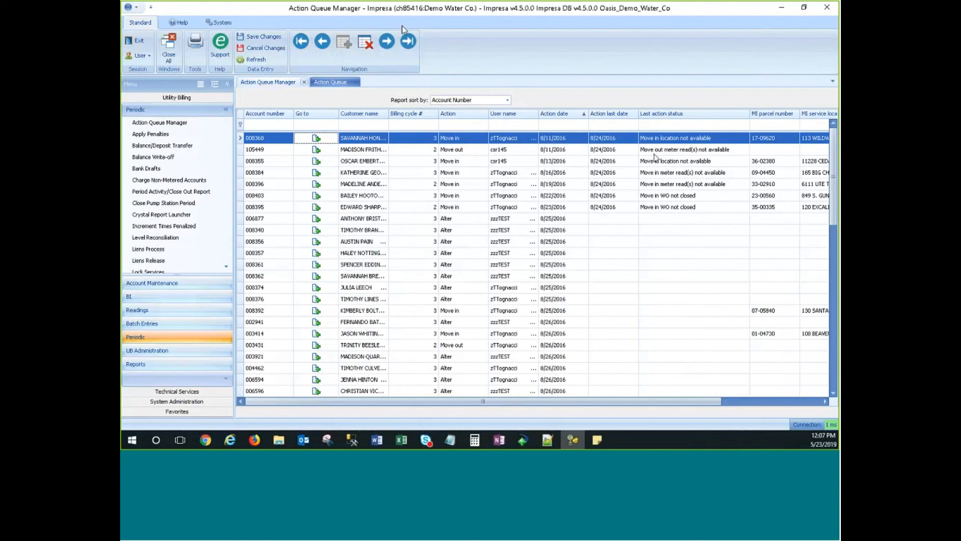
{"action": "left_click", "coordinate": [366, 45]}
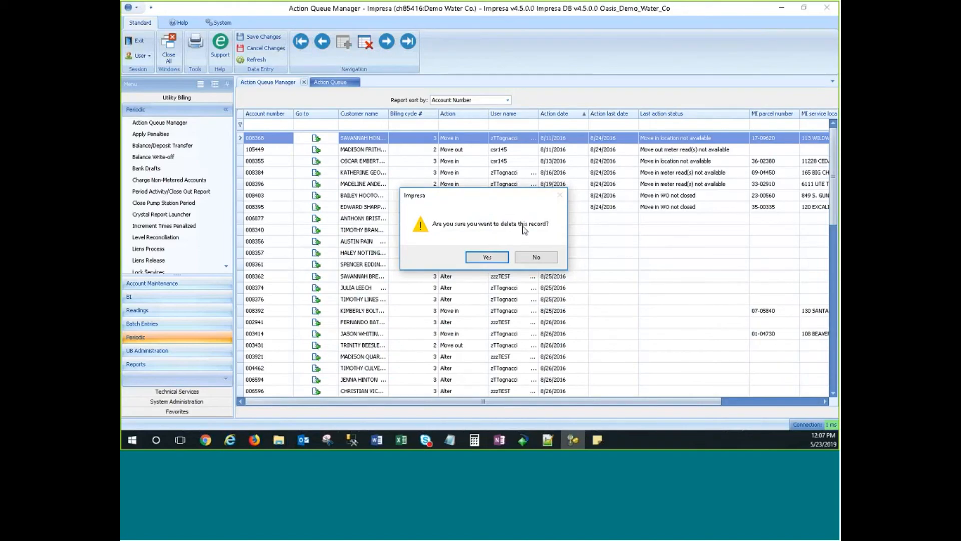
{"action": "left_click", "coordinate": [486, 257]}
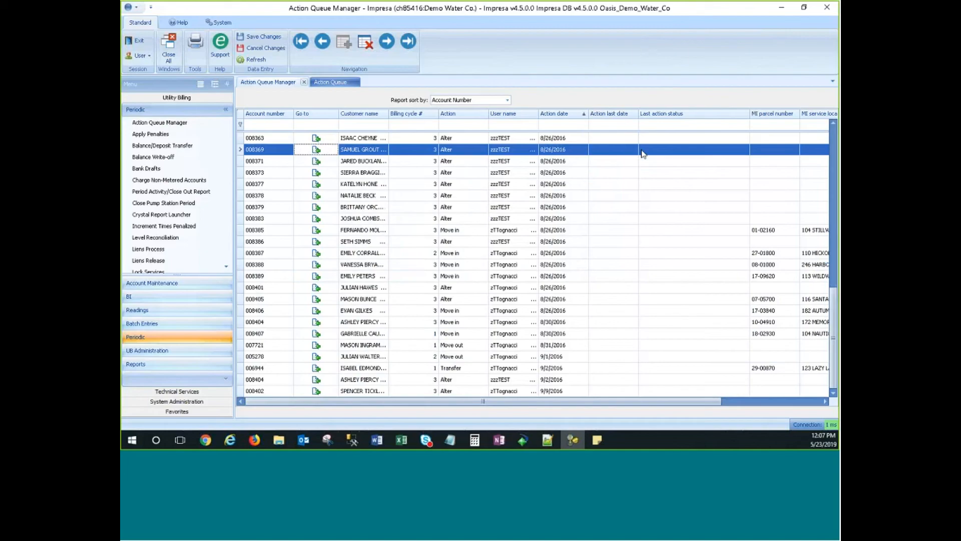
{"action": "left_click_drag", "start_coordinate": [639, 117], "coordinate": [635, 118]}
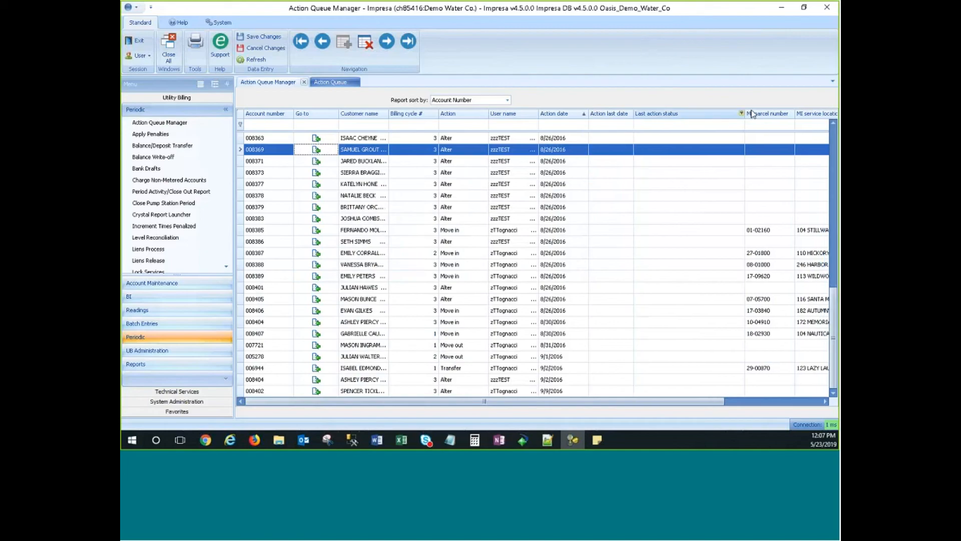
{"action": "left_click_drag", "start_coordinate": [746, 118], "coordinate": [695, 118]}
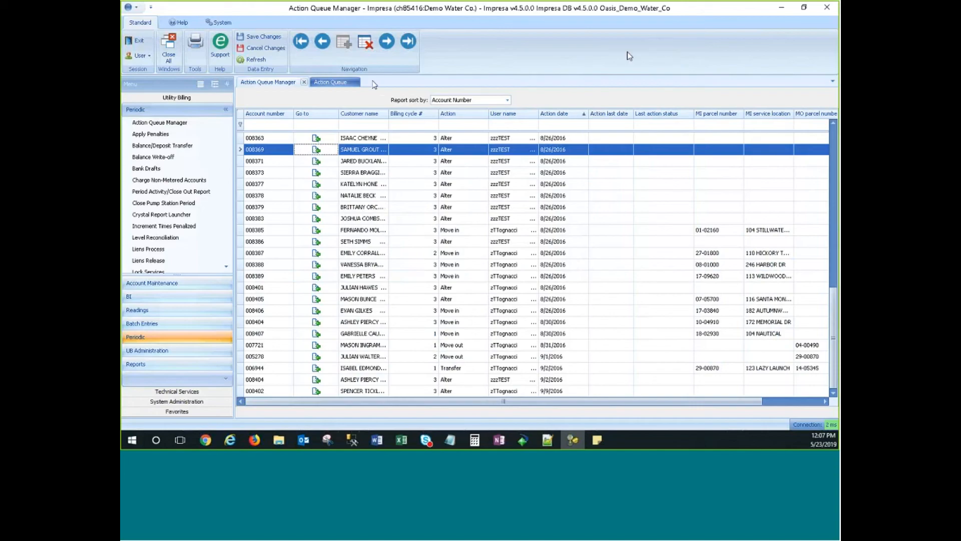
Shrink the Impresa window and close the program.
{"action": "key", "text": "alt+Tab"}
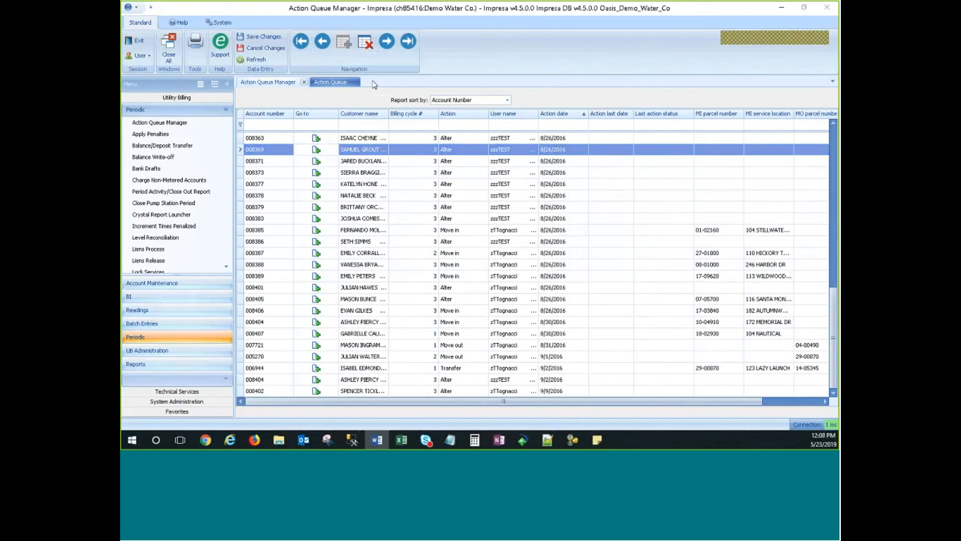
{"action": "left_click", "coordinate": [515, 61]}
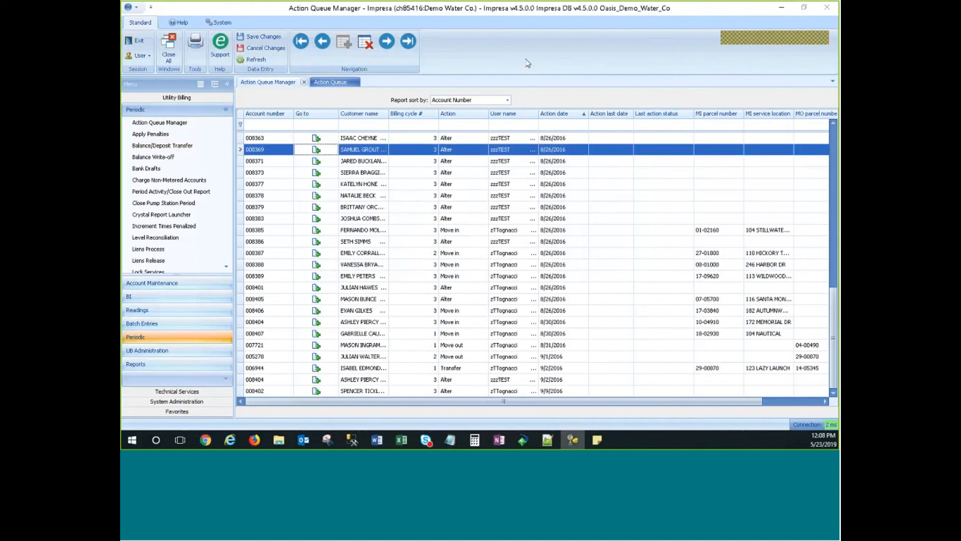
{"action": "left_click_drag", "start_coordinate": [651, 8], "coordinate": [578, 88]}
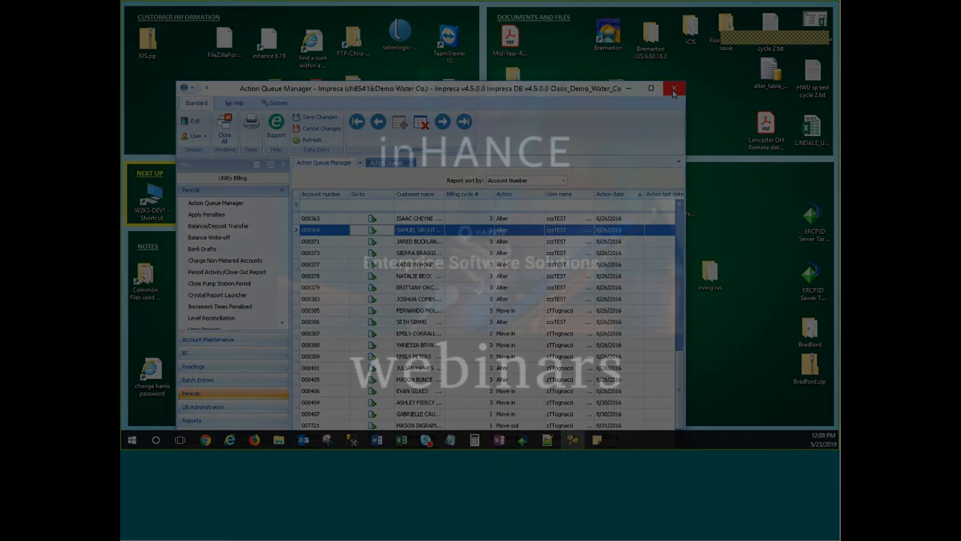
{"action": "left_click", "coordinate": [674, 89]}
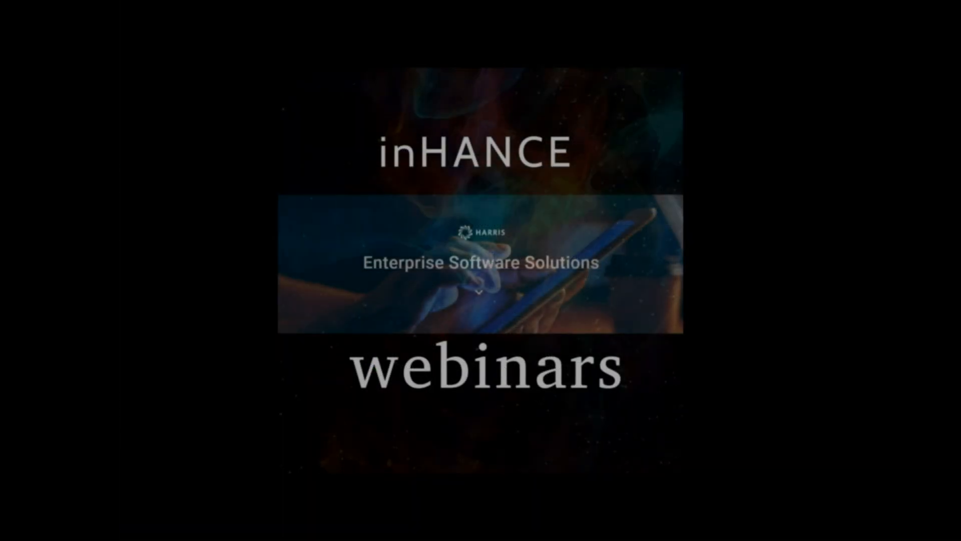